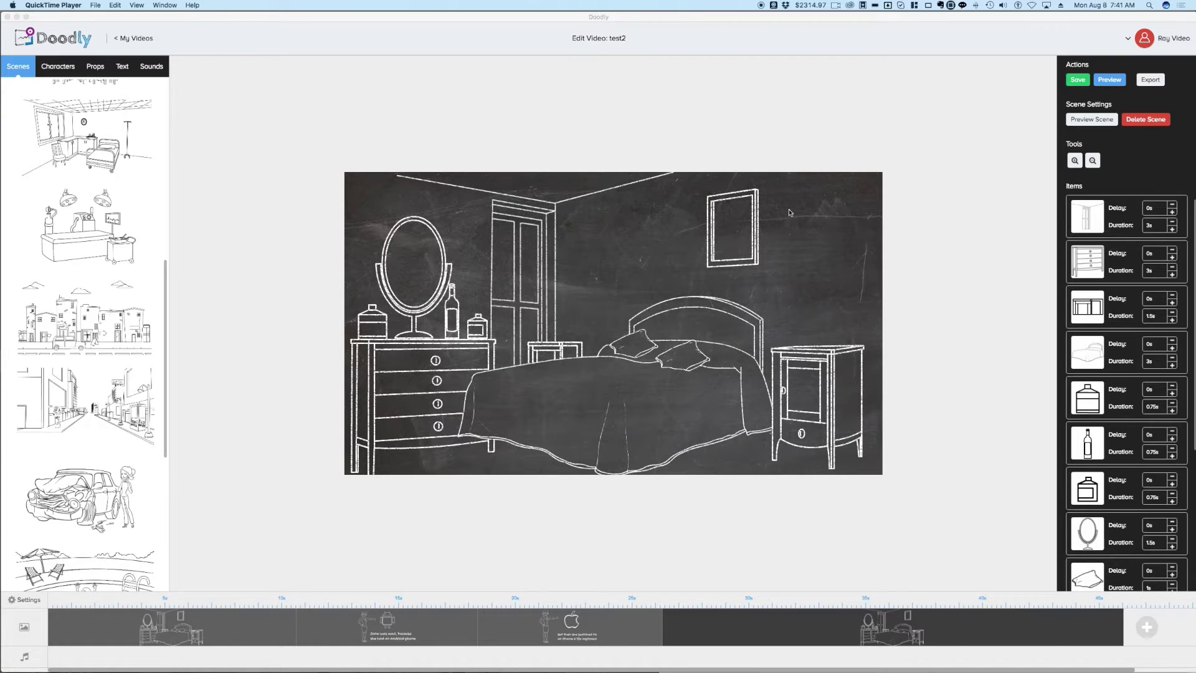
# Switch the video style to whiteboard, then select the dresser in the scene.
pyautogui.click(23, 601)
pyautogui.click(23, 600)
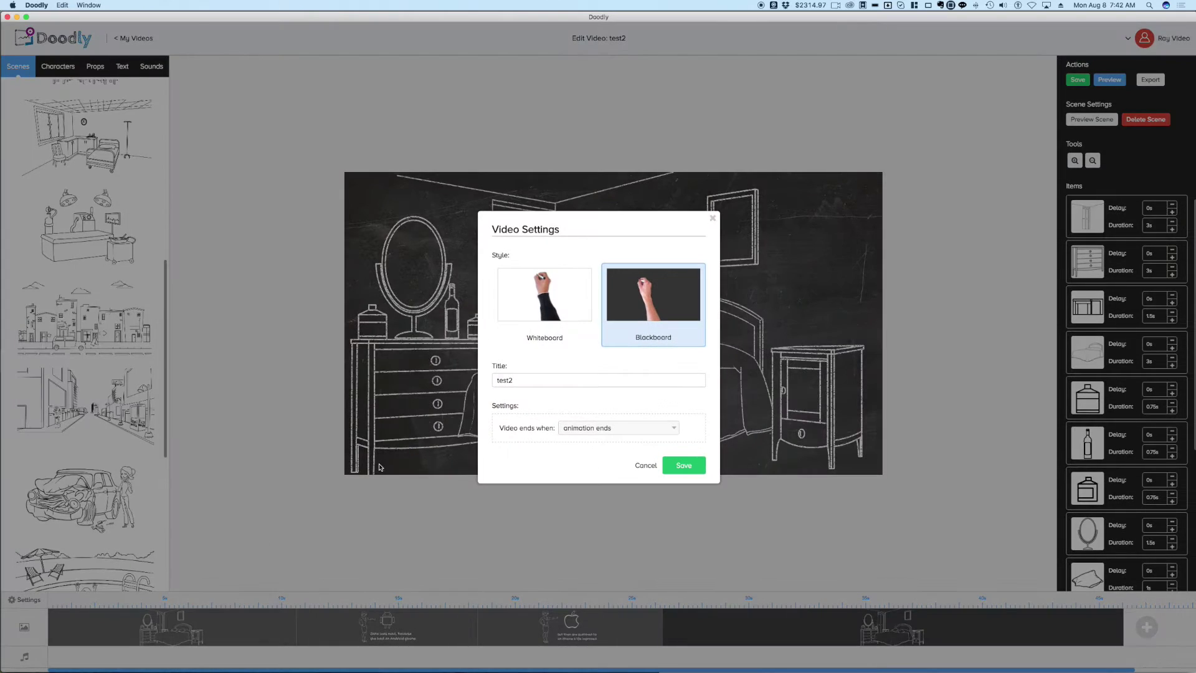
pyautogui.click(540, 307)
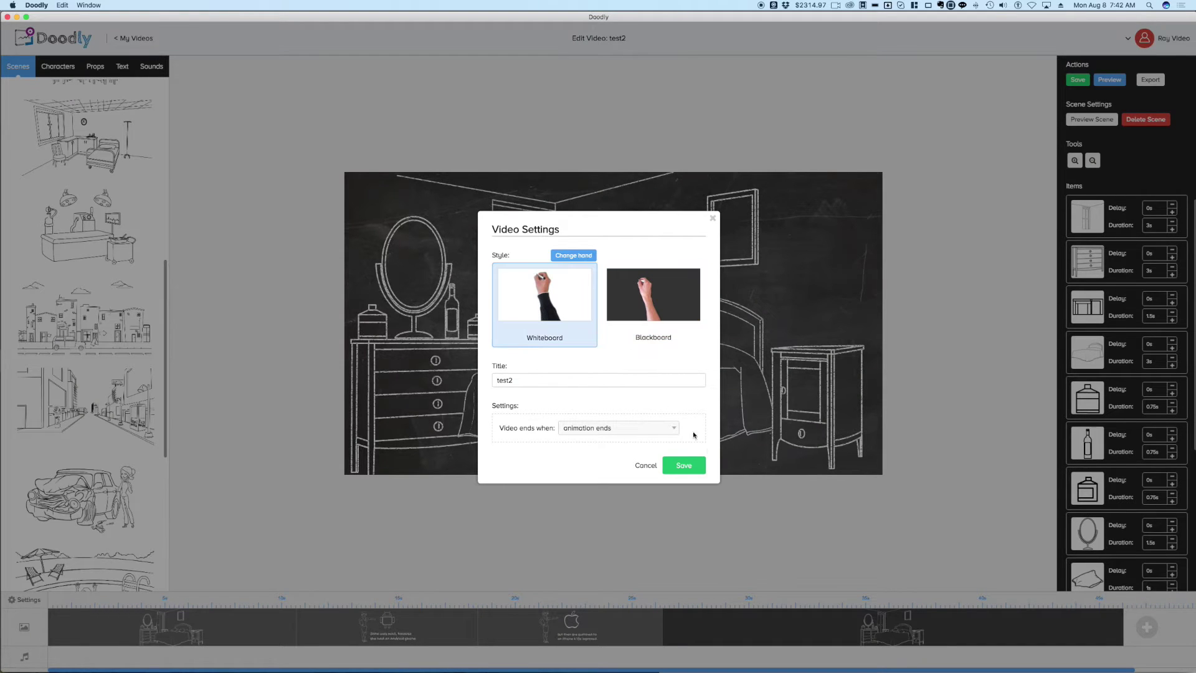
pyautogui.click(696, 466)
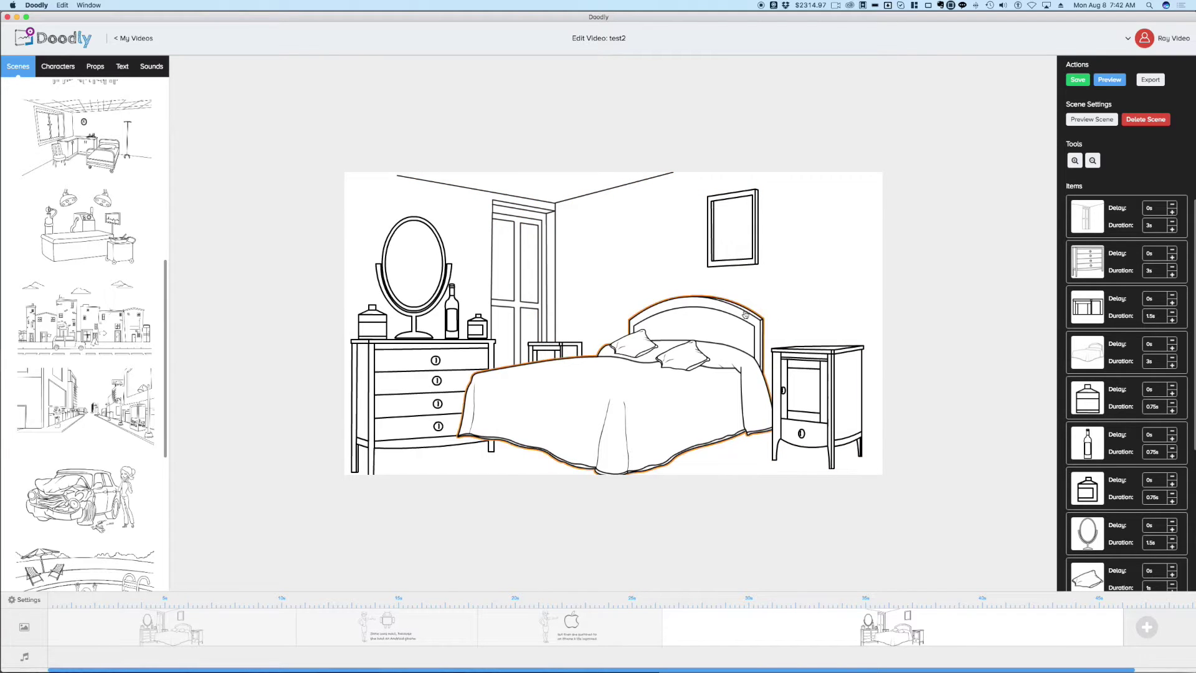
pyautogui.click(445, 403)
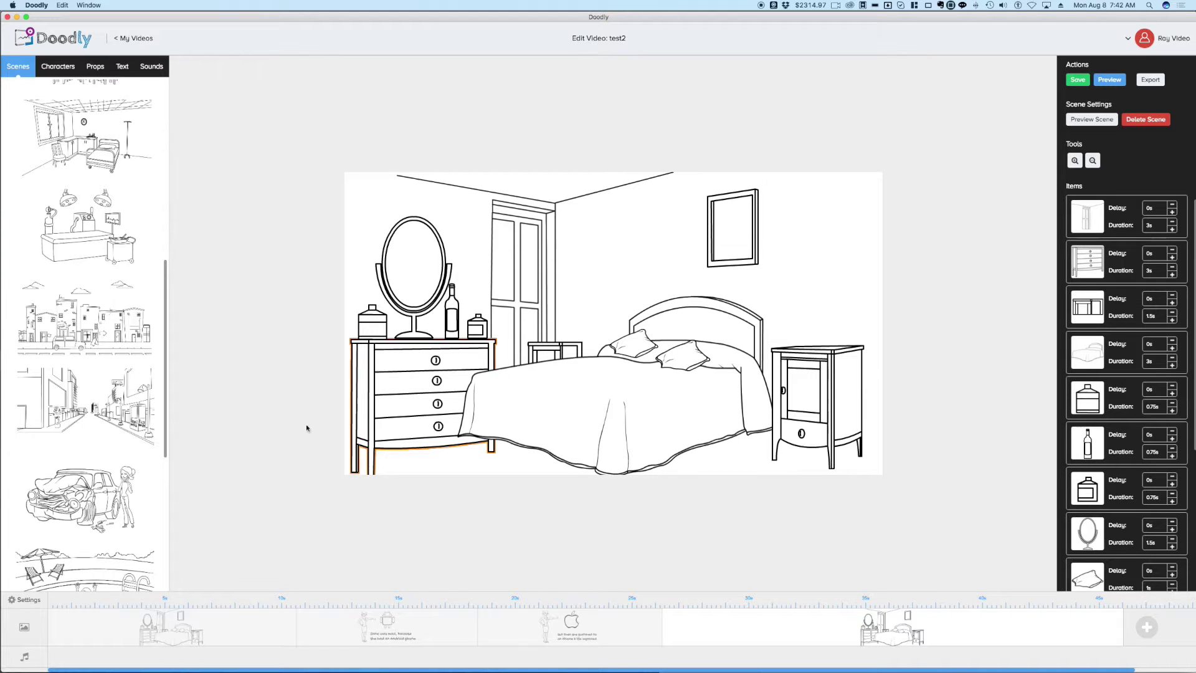
# Change the video style back to blackboard.
pyautogui.click(31, 600)
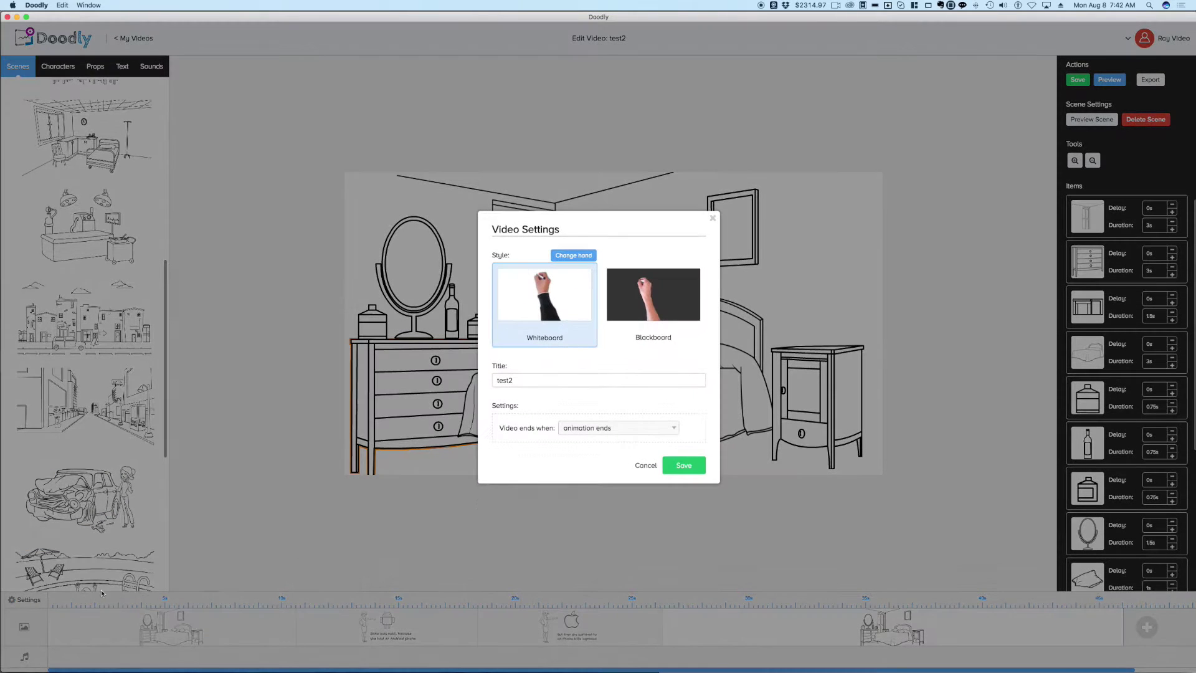
pyautogui.click(674, 319)
pyautogui.click(687, 468)
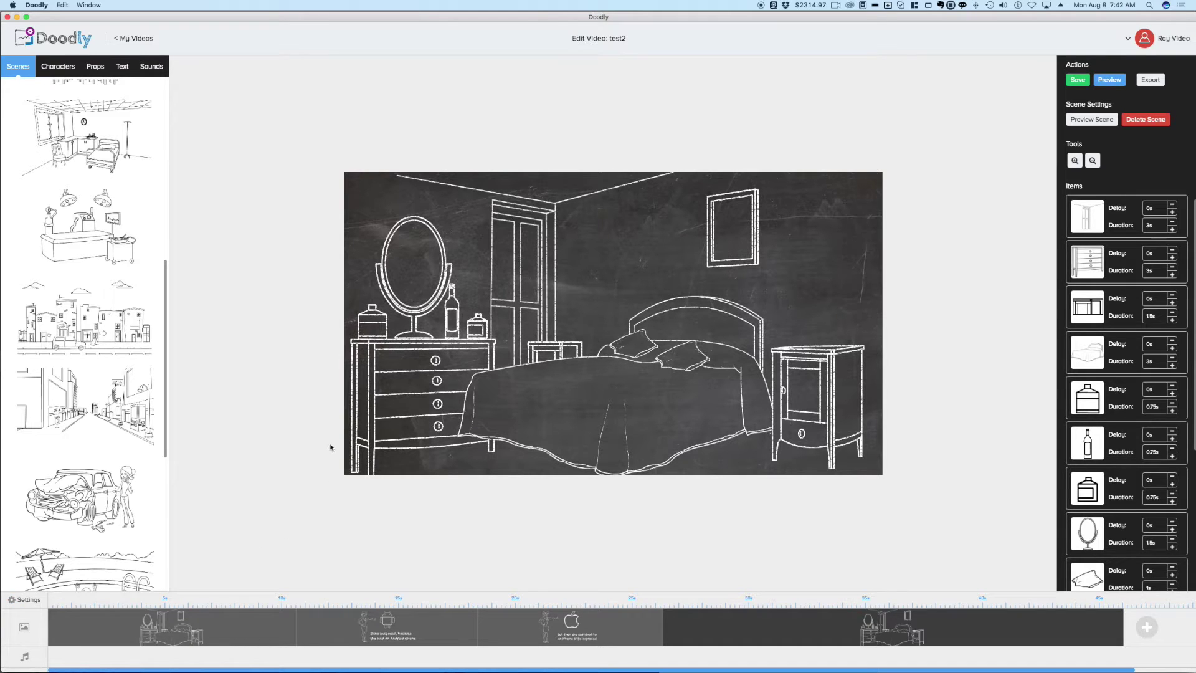
# Set the video style to whiteboard once more.
pyautogui.click(32, 603)
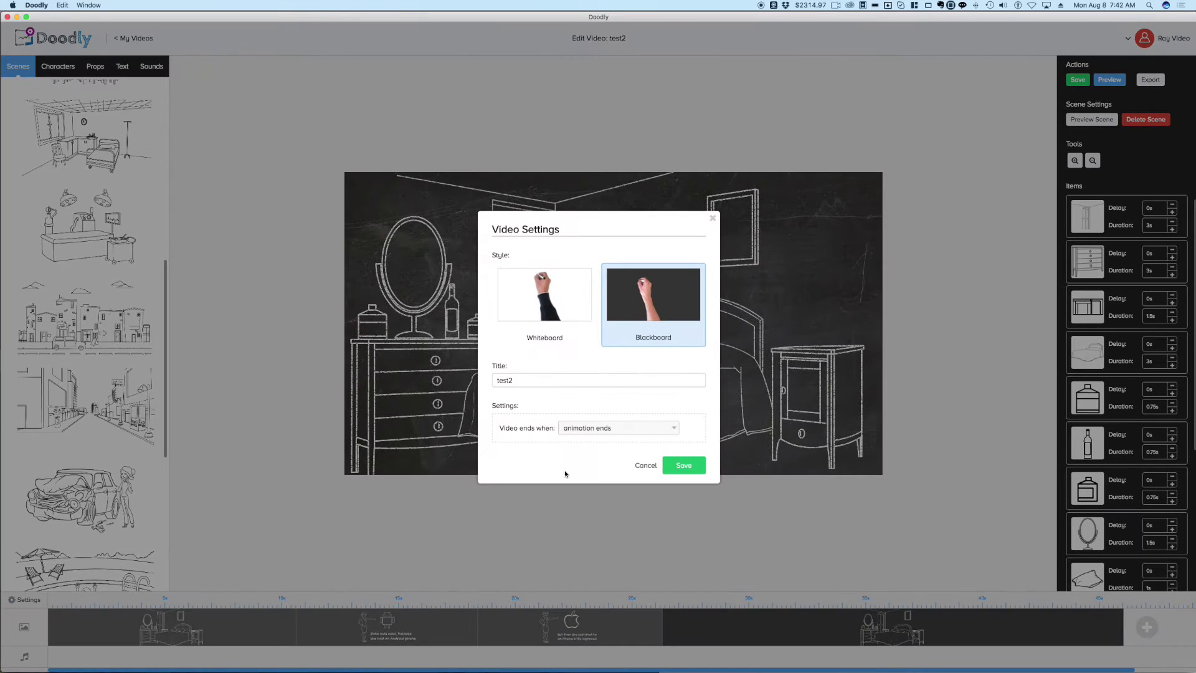
pyautogui.click(566, 318)
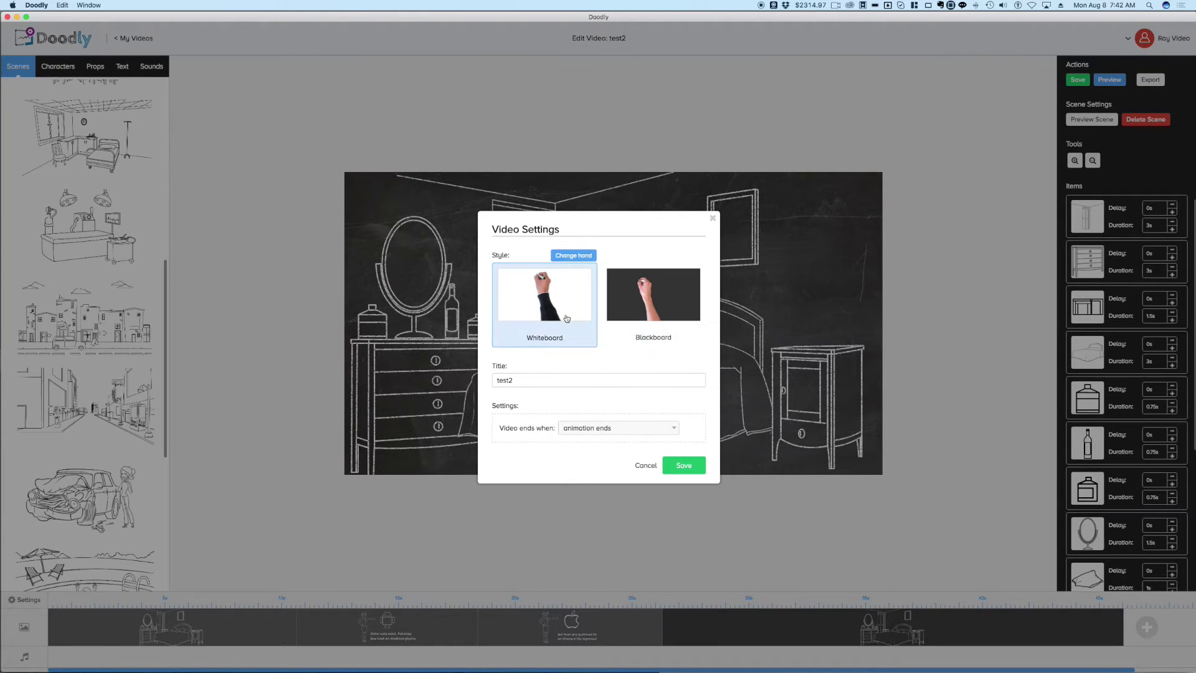
pyautogui.click(683, 466)
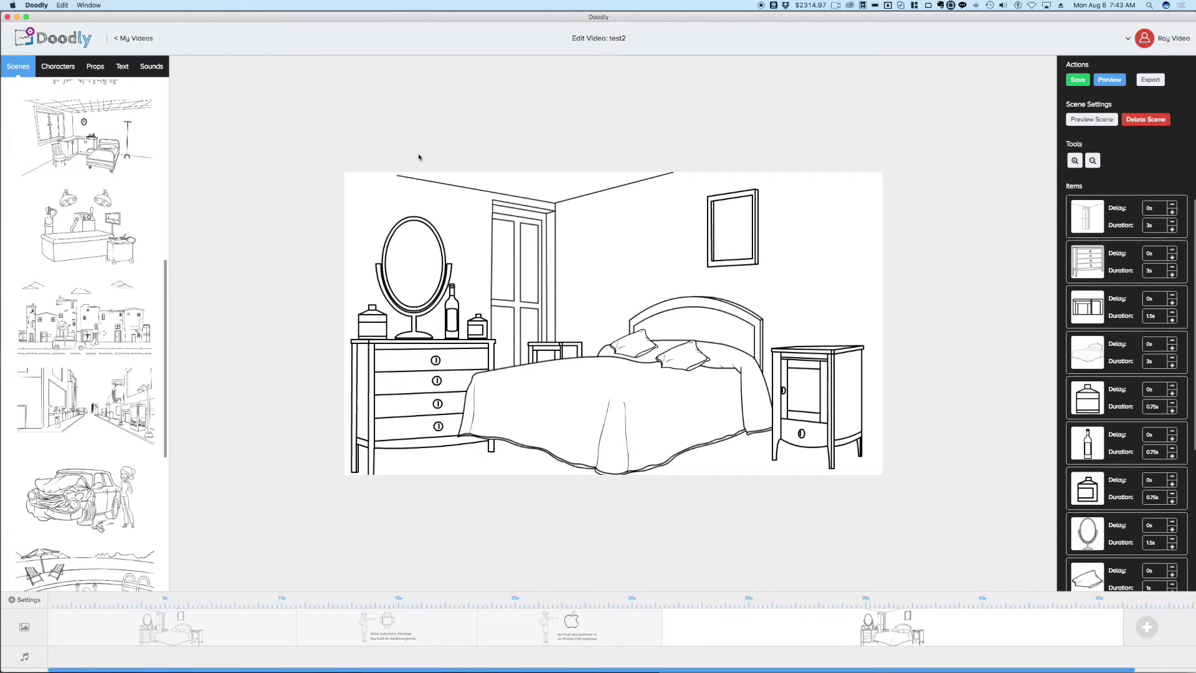
# Add the Jeff Stretching character from the Characters library to the bedroom.
pyautogui.click(58, 66)
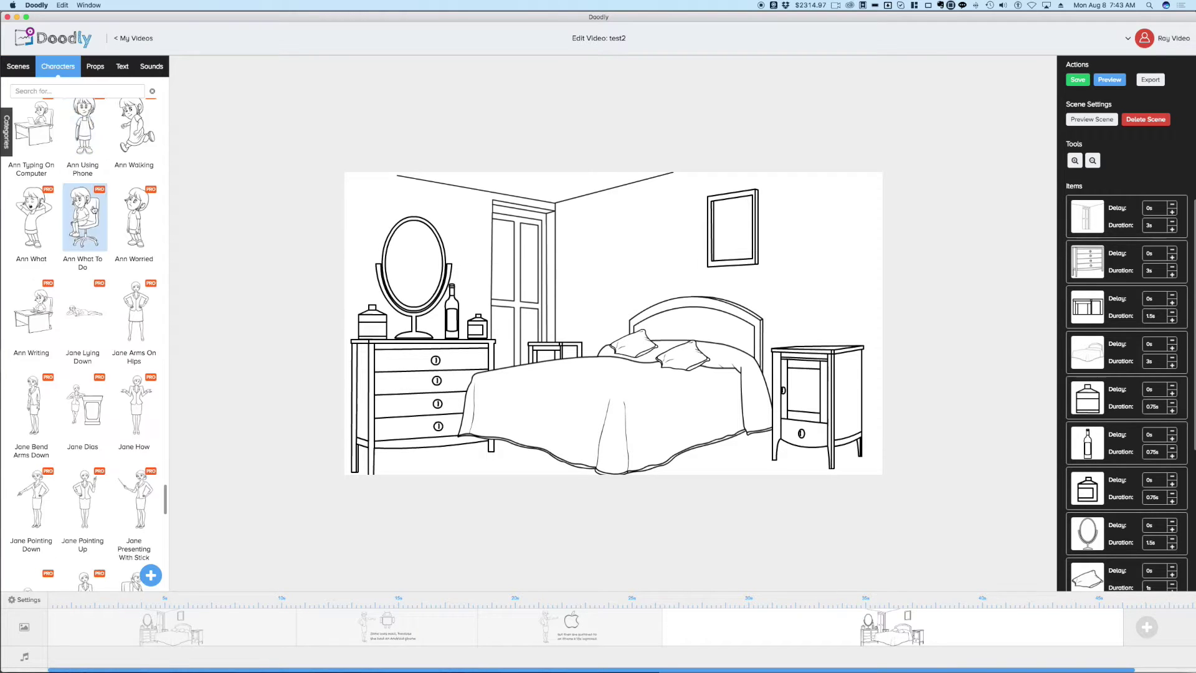
pyautogui.scroll(-3, 87, 219)
pyautogui.scroll(-8, 86, 219)
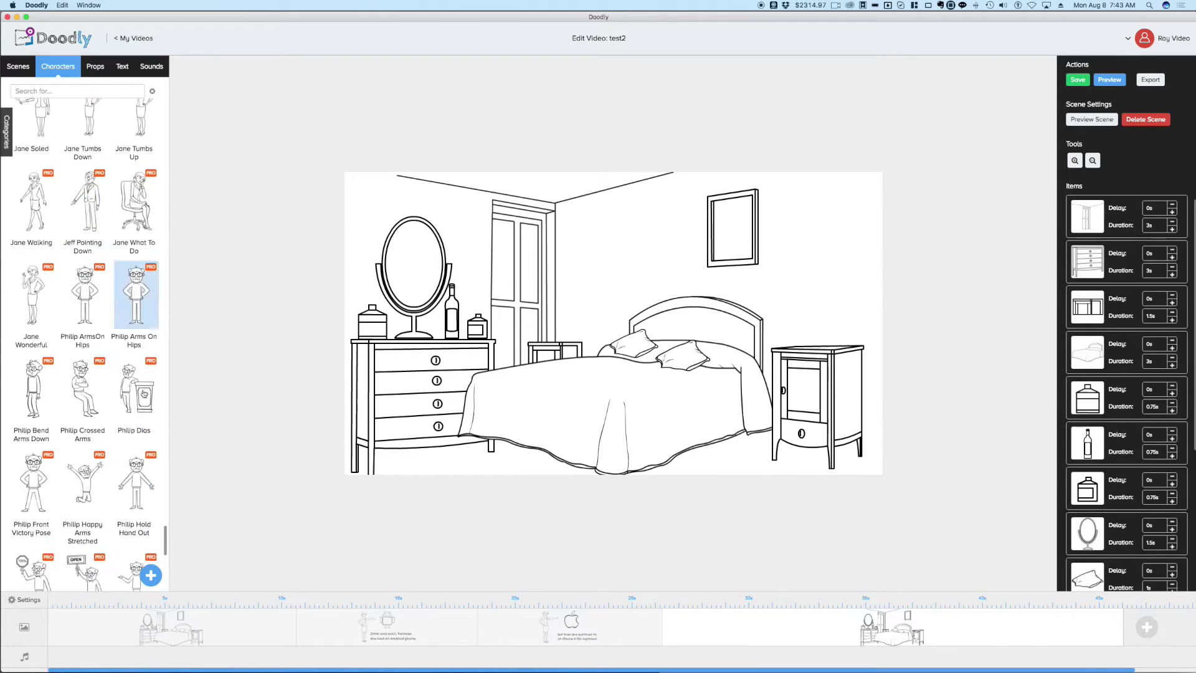
pyautogui.scroll(-15, 116, 364)
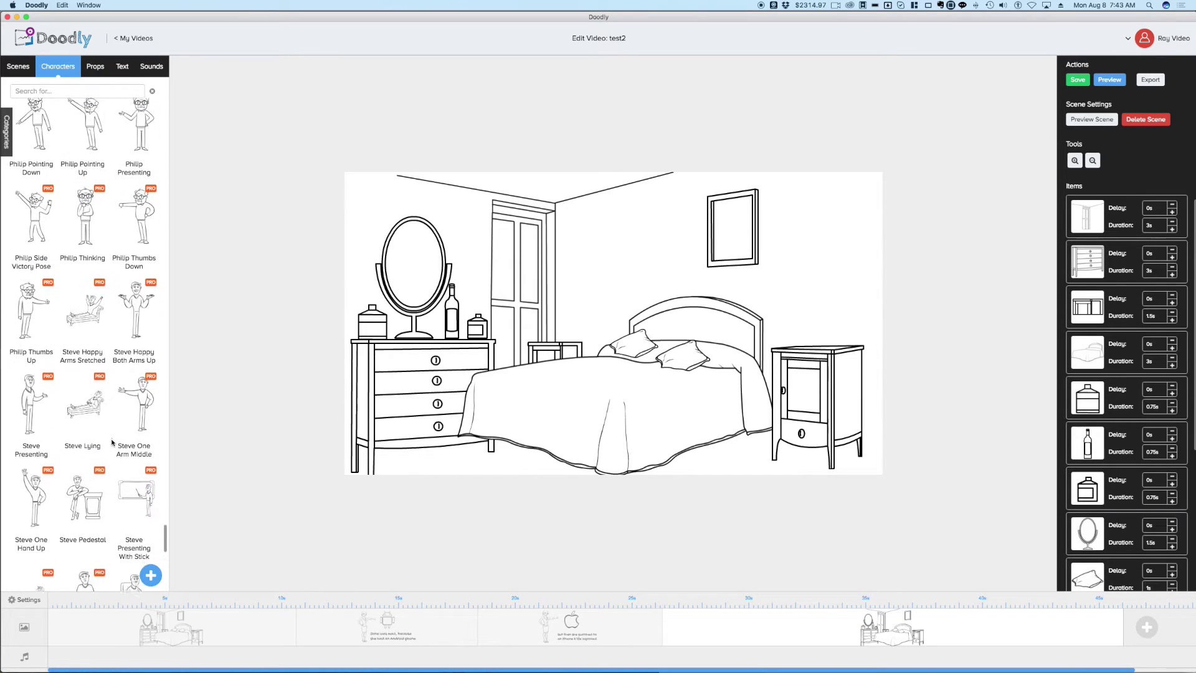
pyautogui.scroll(-10, 112, 441)
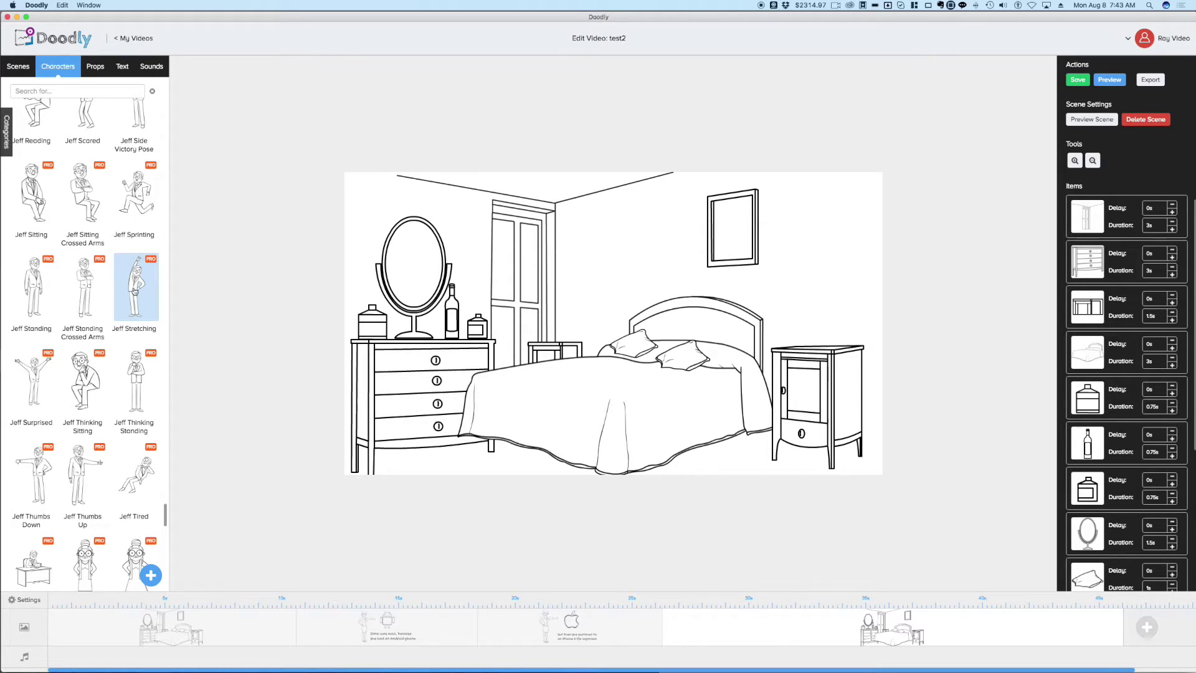
pyautogui.click(134, 291)
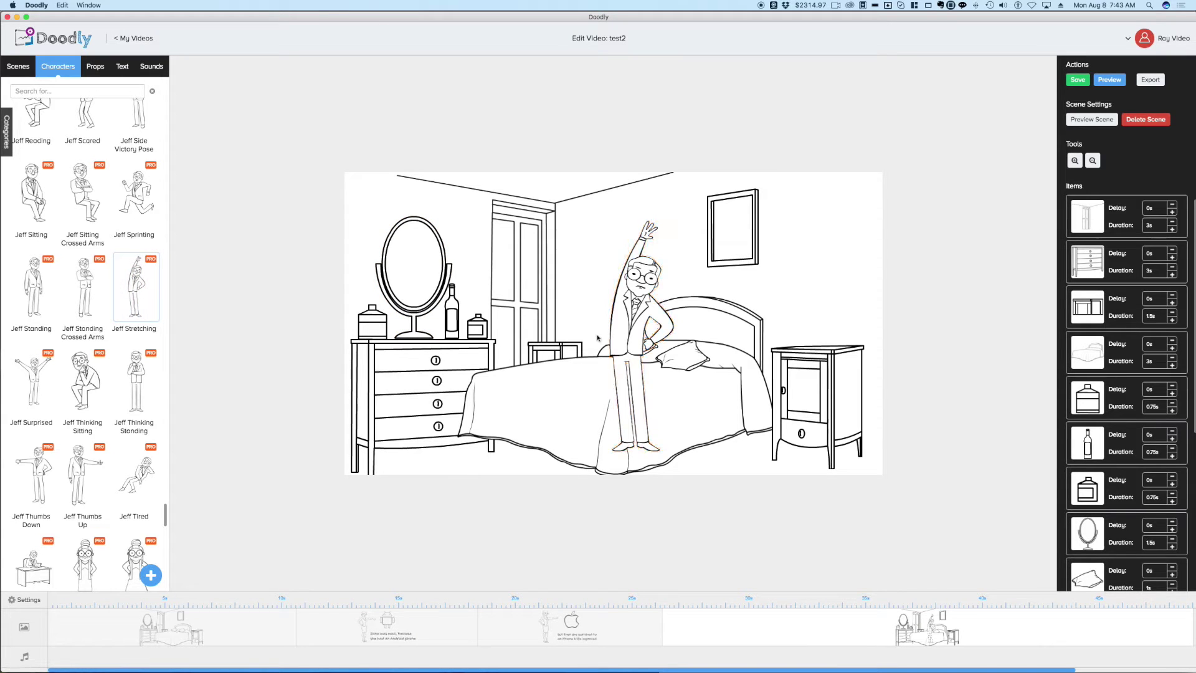
# Move Jeff beside the bed near the nightstand and fine-tune his size.
pyautogui.moveTo(639, 329); pyautogui.dragTo(731, 347)
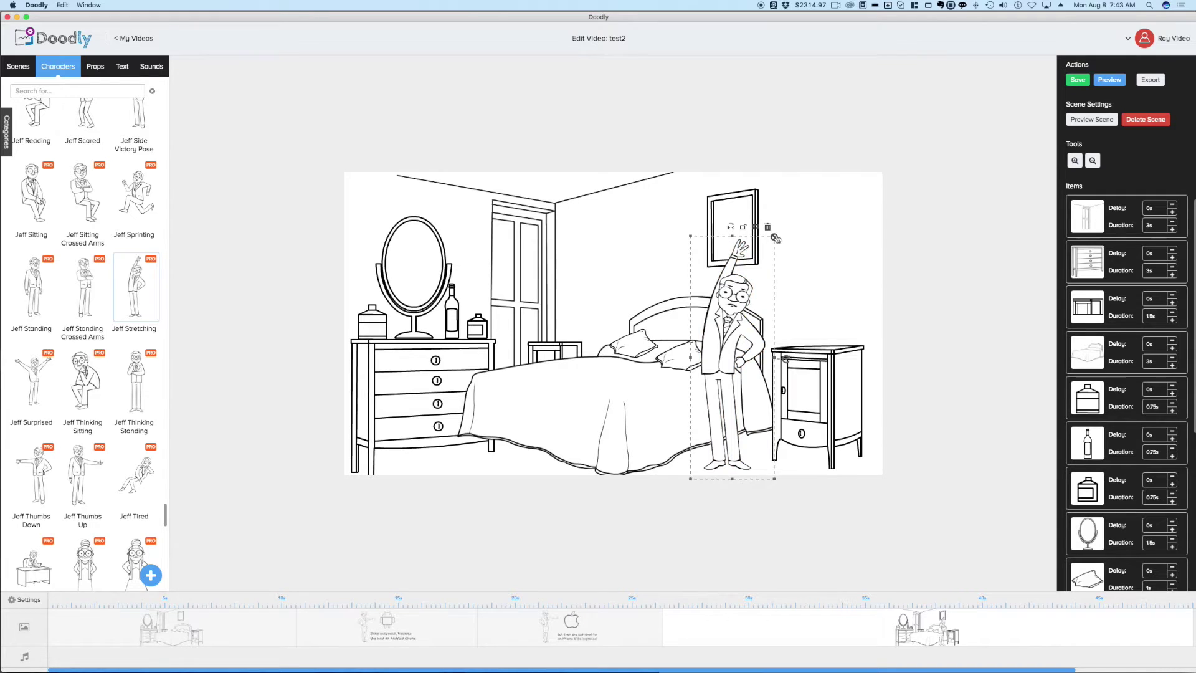
pyautogui.moveTo(775, 238)
pyautogui.mouseDown()
pyautogui.moveTo(798, 187)
pyautogui.moveTo(777, 186)
pyautogui.moveTo(775, 234)
pyautogui.mouseUp()
pyautogui.moveTo(770, 315); pyautogui.dragTo(770, 313)
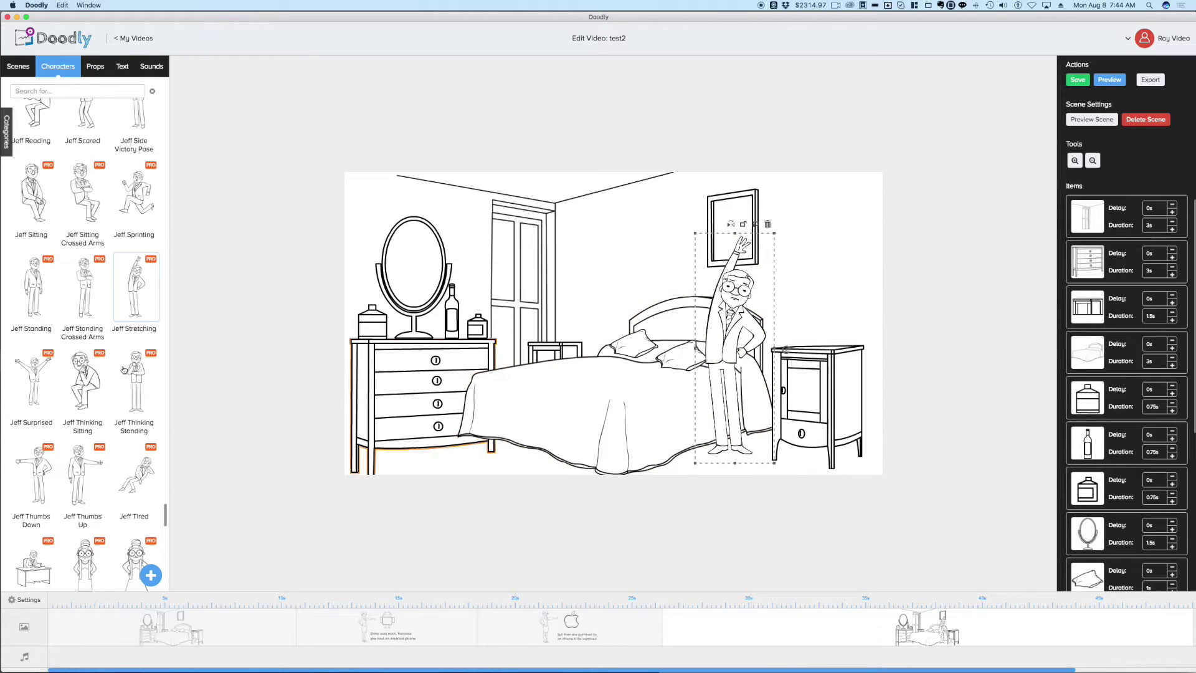
pyautogui.scroll(-10, 124, 370)
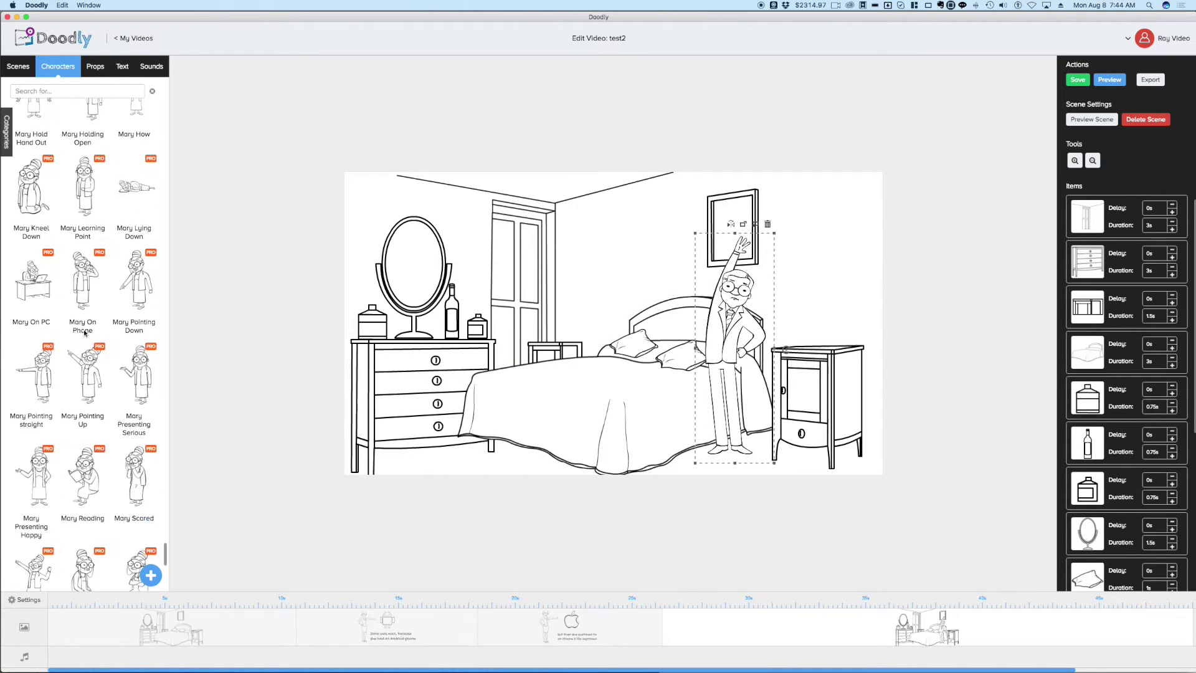
pyautogui.scroll(-8, 84, 332)
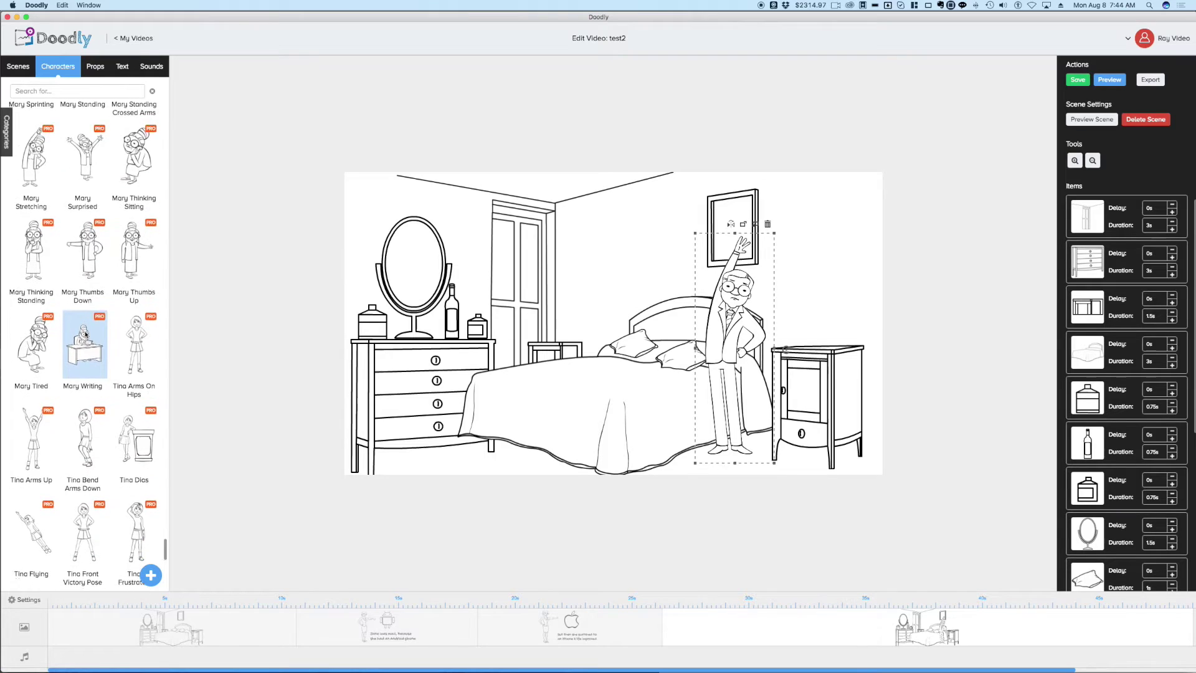
pyautogui.scroll(-5, 86, 335)
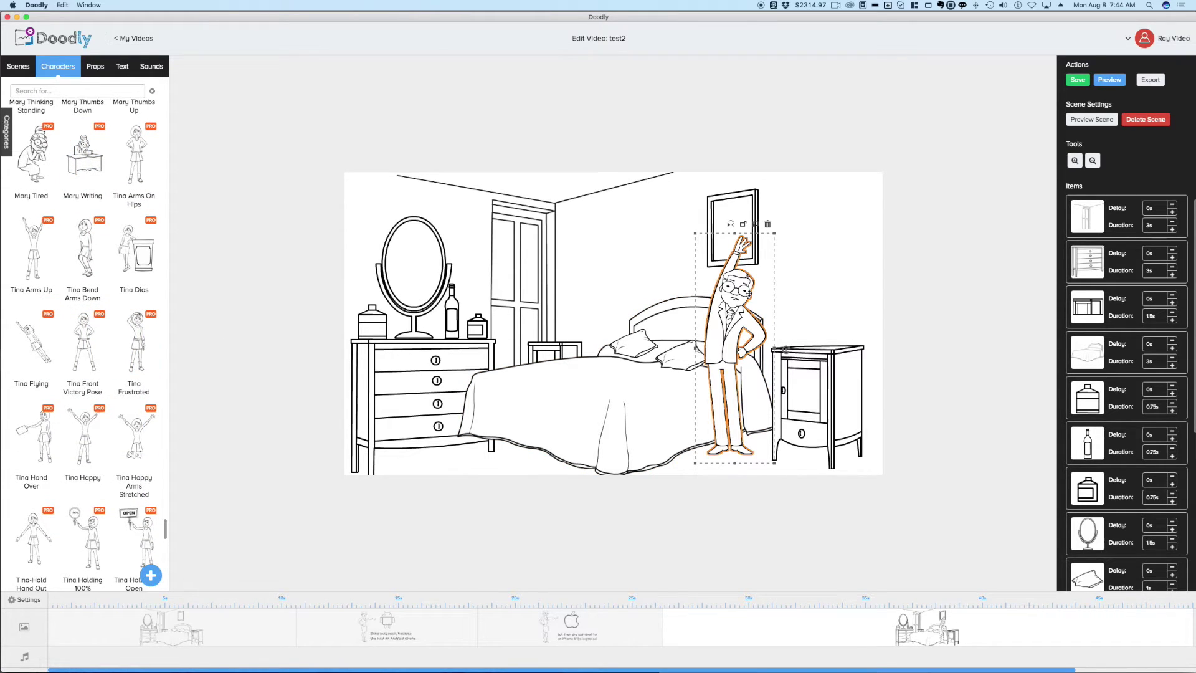
pyautogui.click(1104, 121)
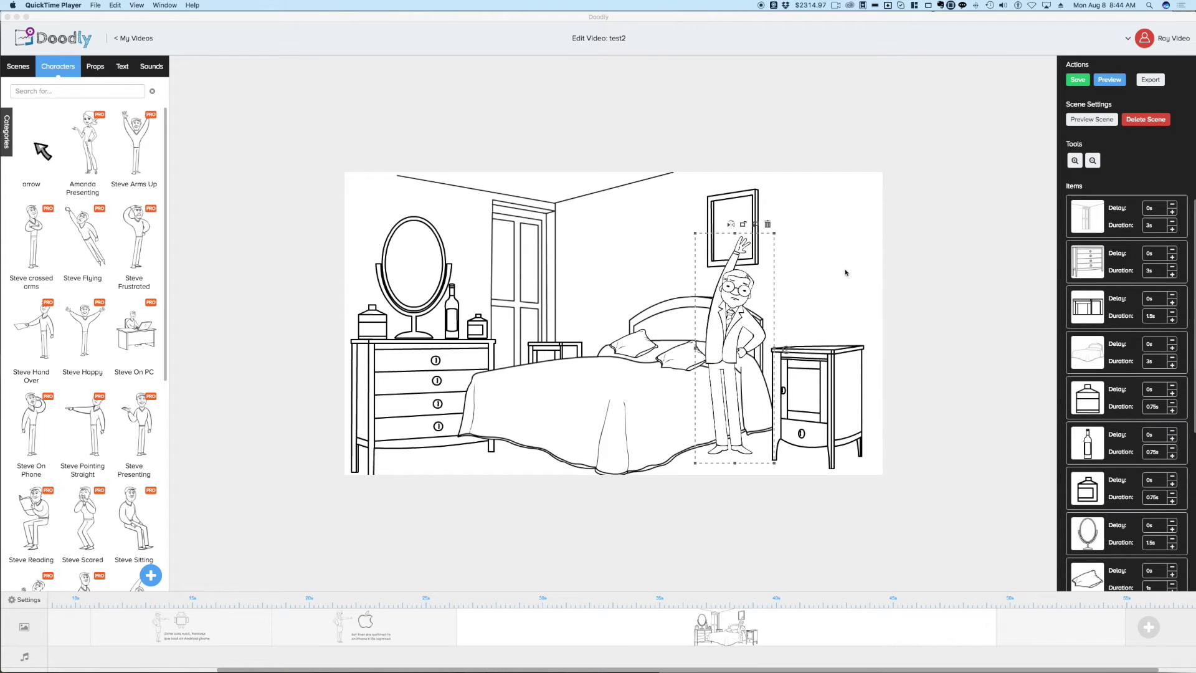
# Append a blank scene to the timeline and open the Add new prop upload form.
pyautogui.click(895, 284)
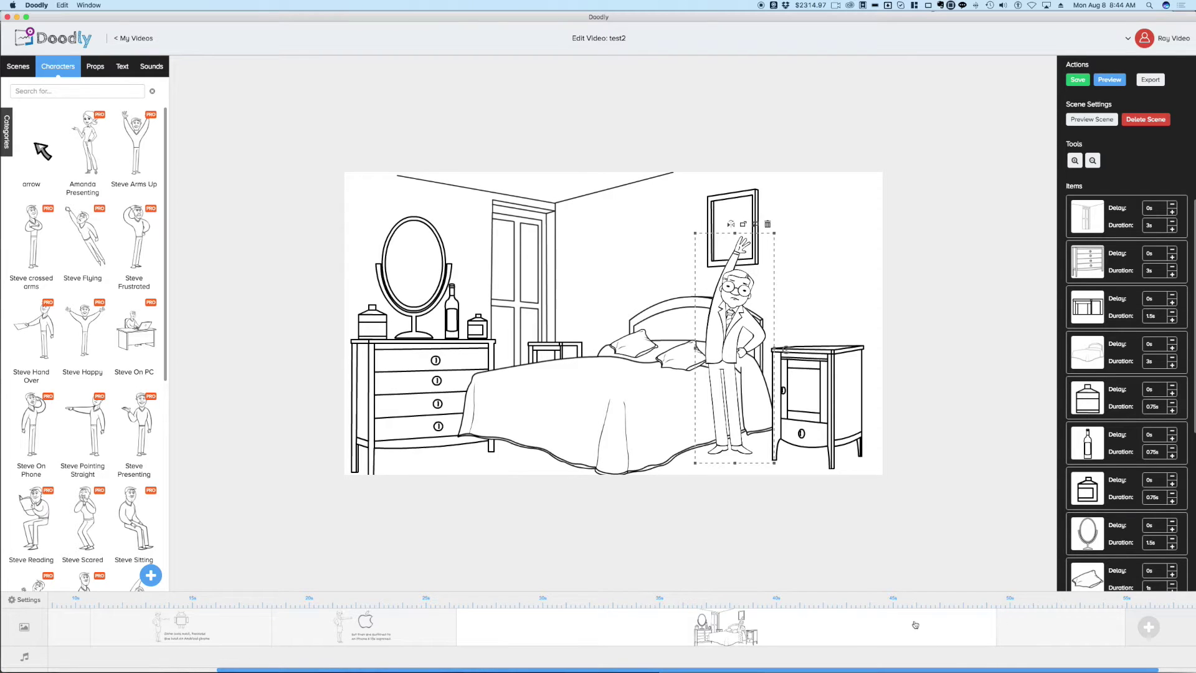
pyautogui.click(1151, 628)
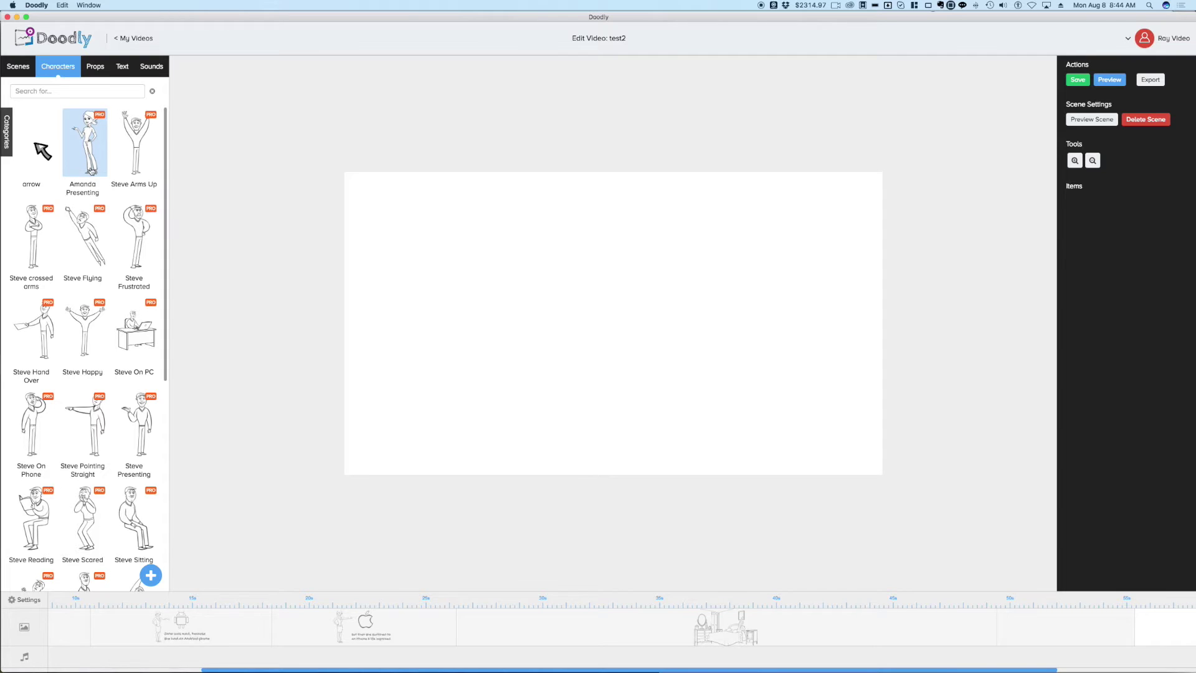
pyautogui.click(96, 66)
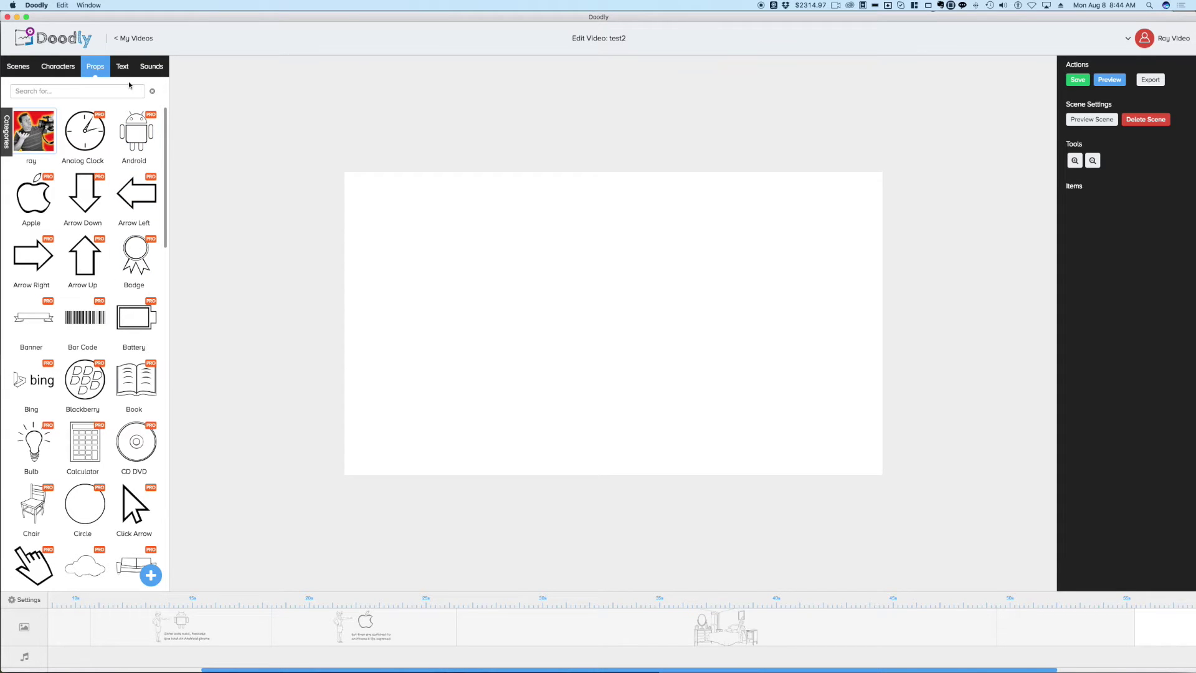
pyautogui.click(157, 583)
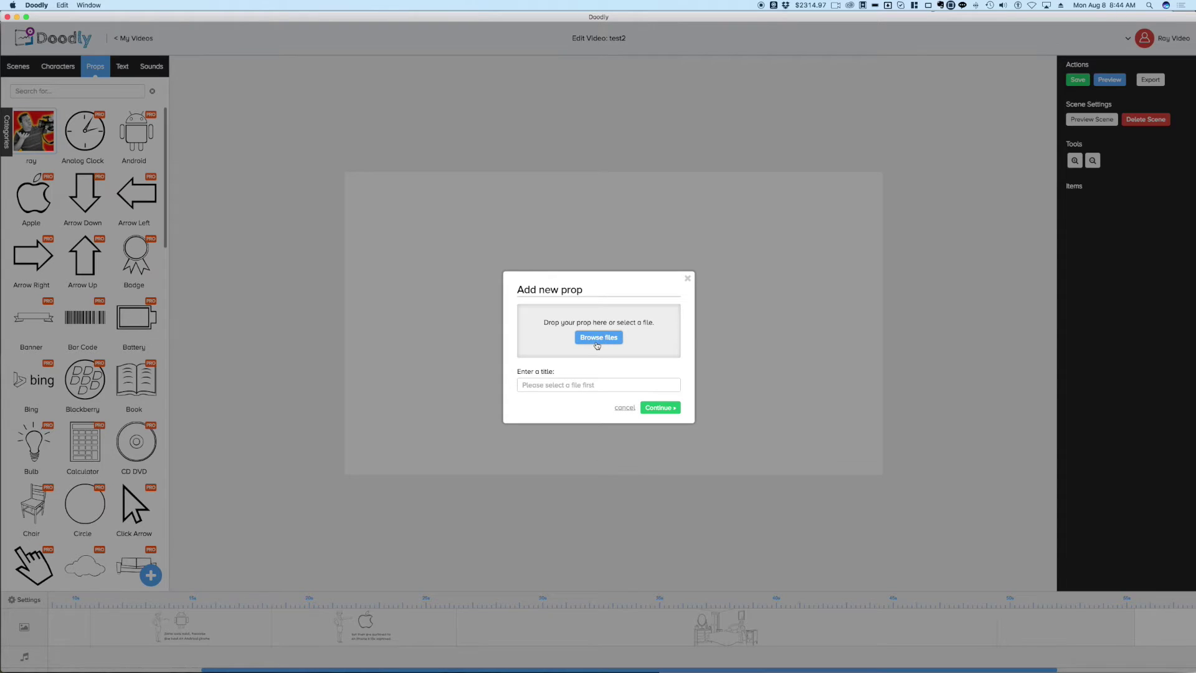
# Upload BW-C (1).png as a new prop titled Woman.
pyautogui.click(597, 342)
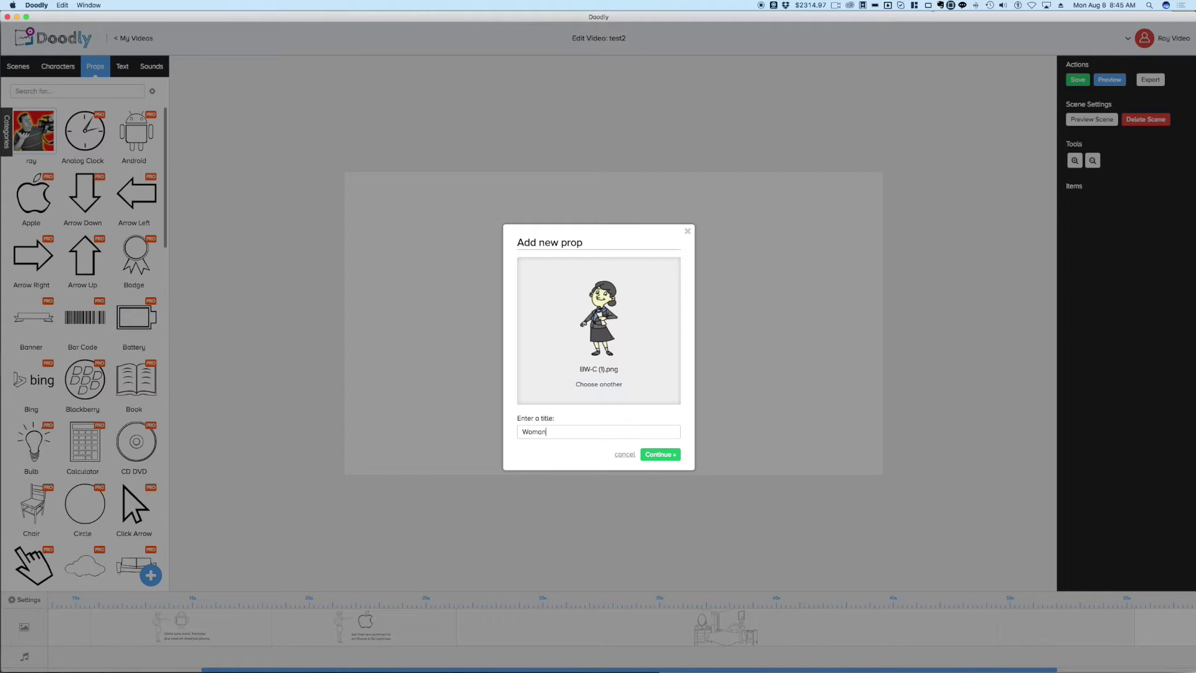
pyautogui.click(660, 454)
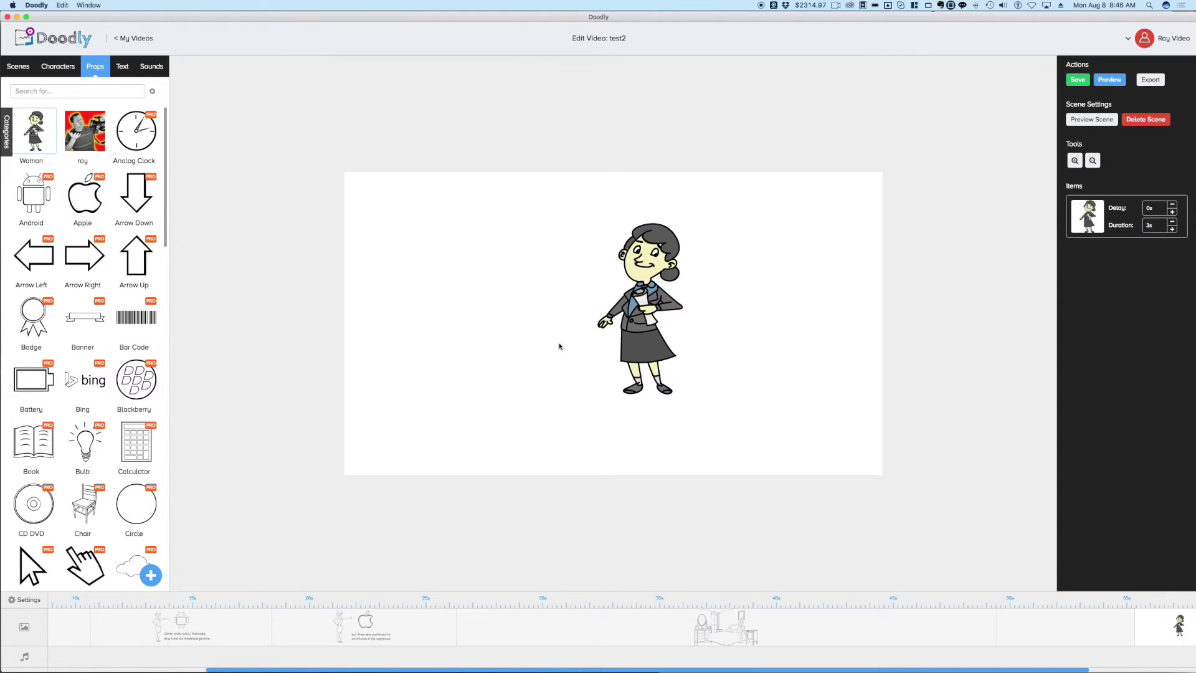
# Enlarge the Woman prop from its bottom-right handle and nudge her left.
pyautogui.click(667, 288)
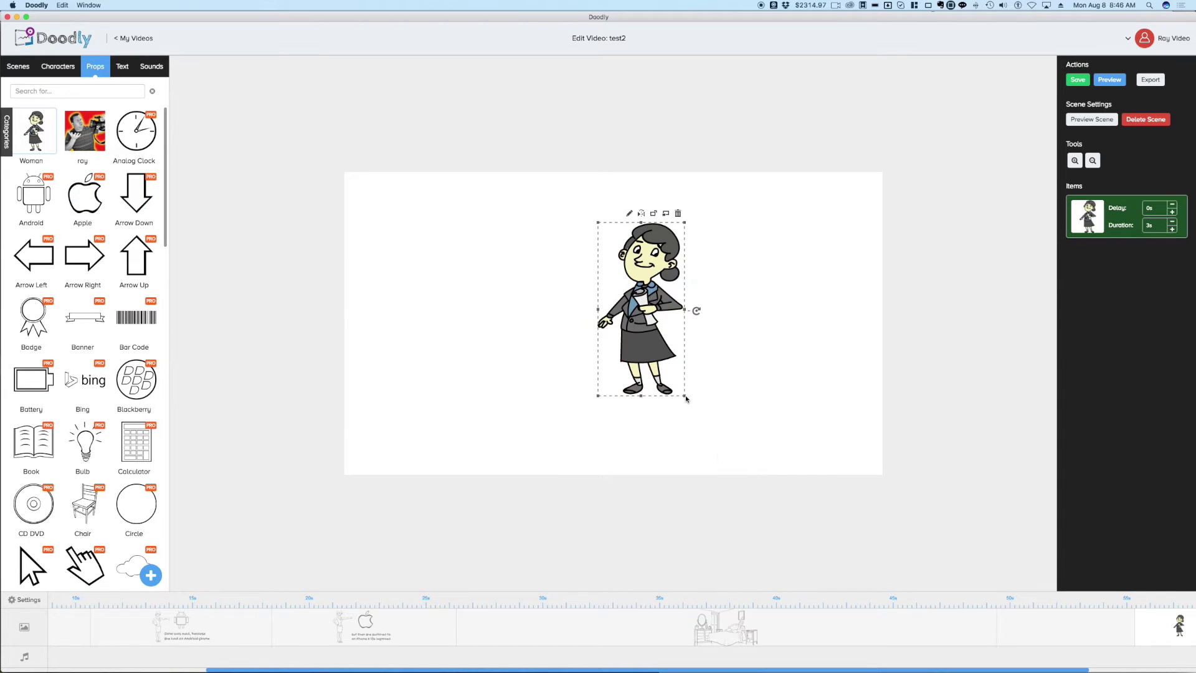
pyautogui.moveTo(685, 397); pyautogui.dragTo(704, 436)
pyautogui.moveTo(671, 237); pyautogui.dragTo(627, 241)
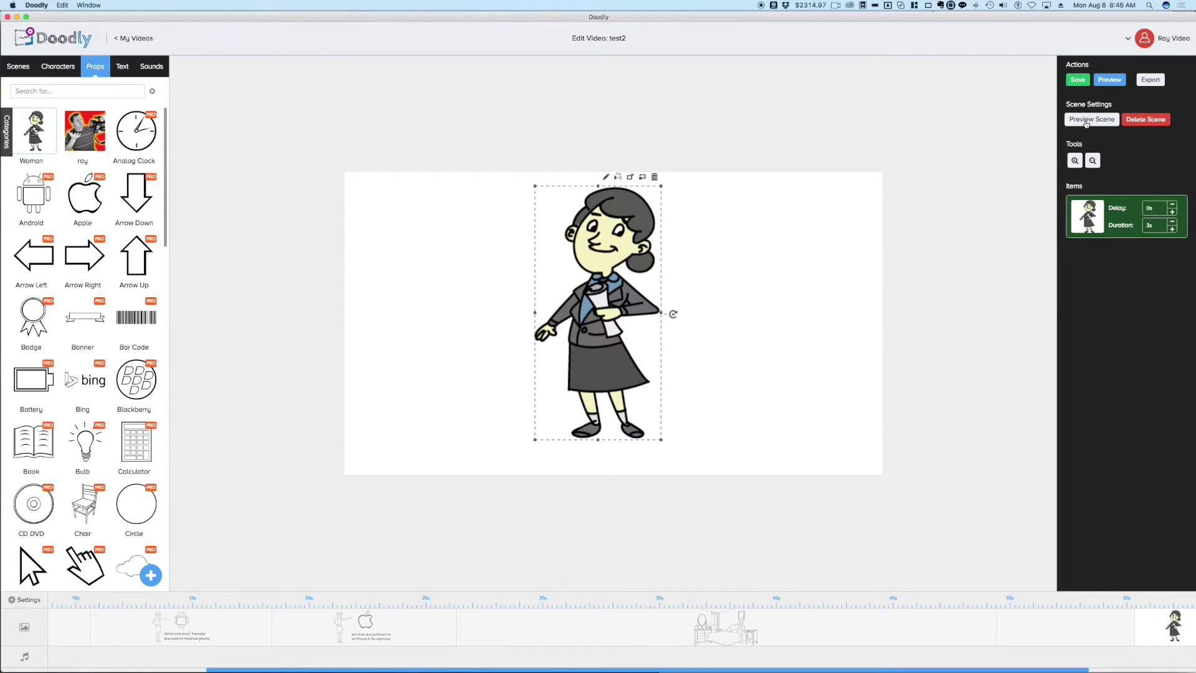
# Preview the scene's drawing animation, then select the woman and open her path editor.
pyautogui.click(1086, 121)
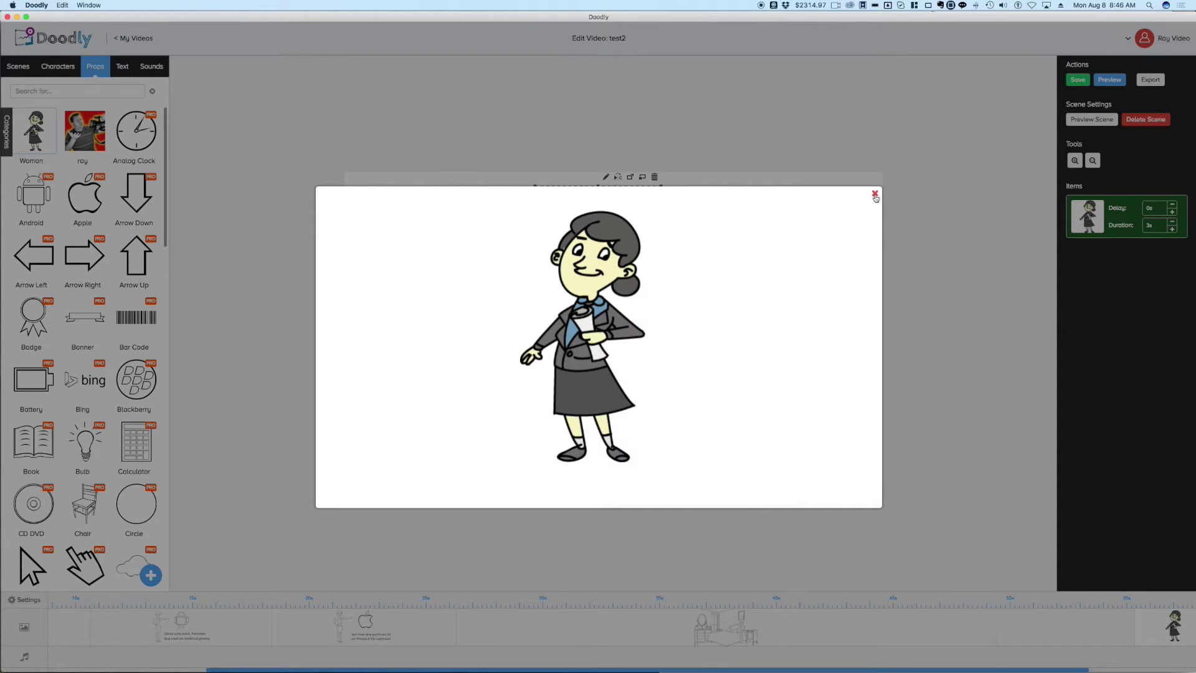
pyautogui.click(875, 195)
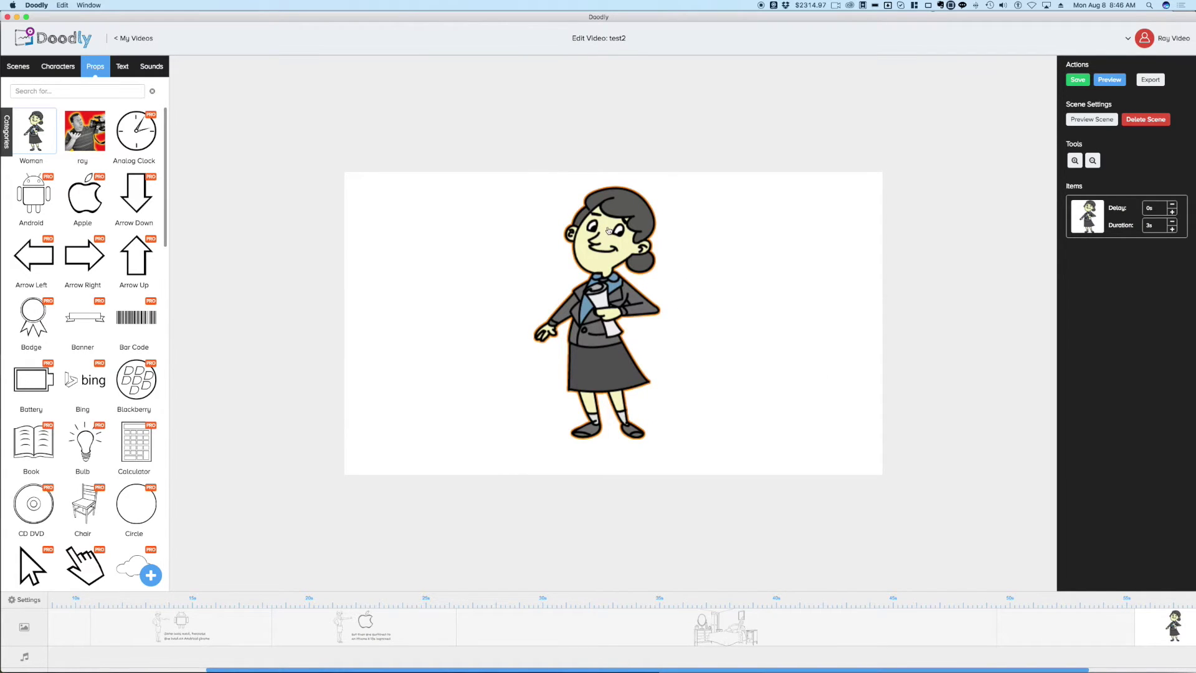
pyautogui.click(629, 228)
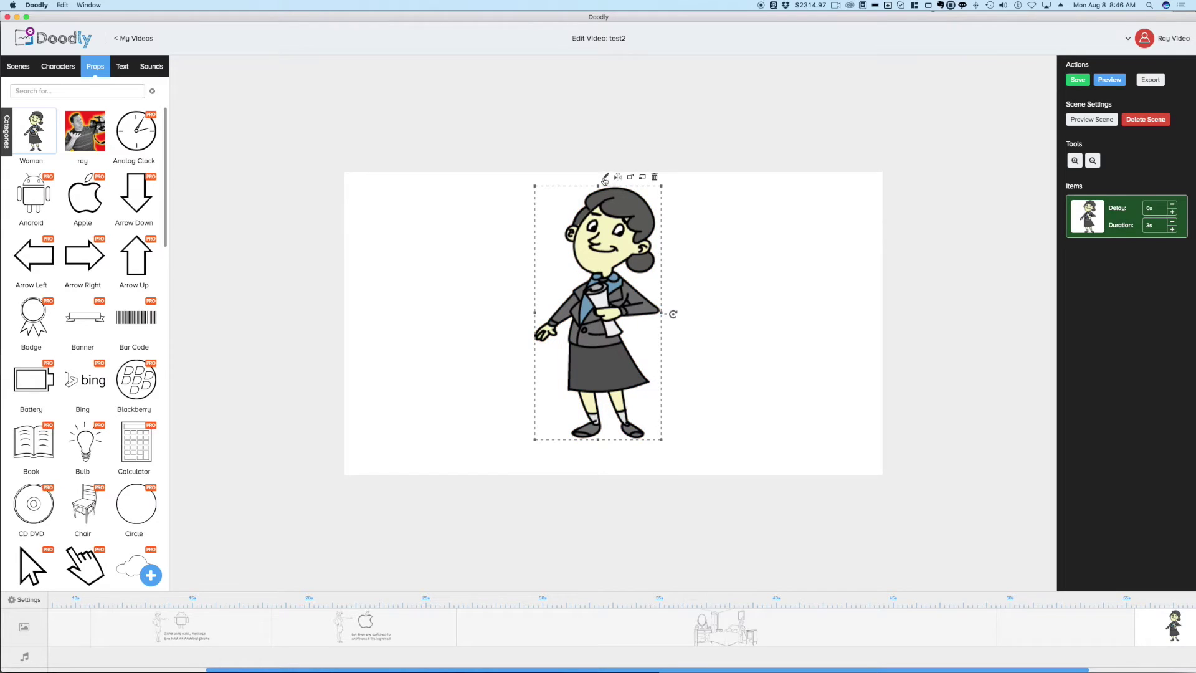
pyautogui.click(604, 178)
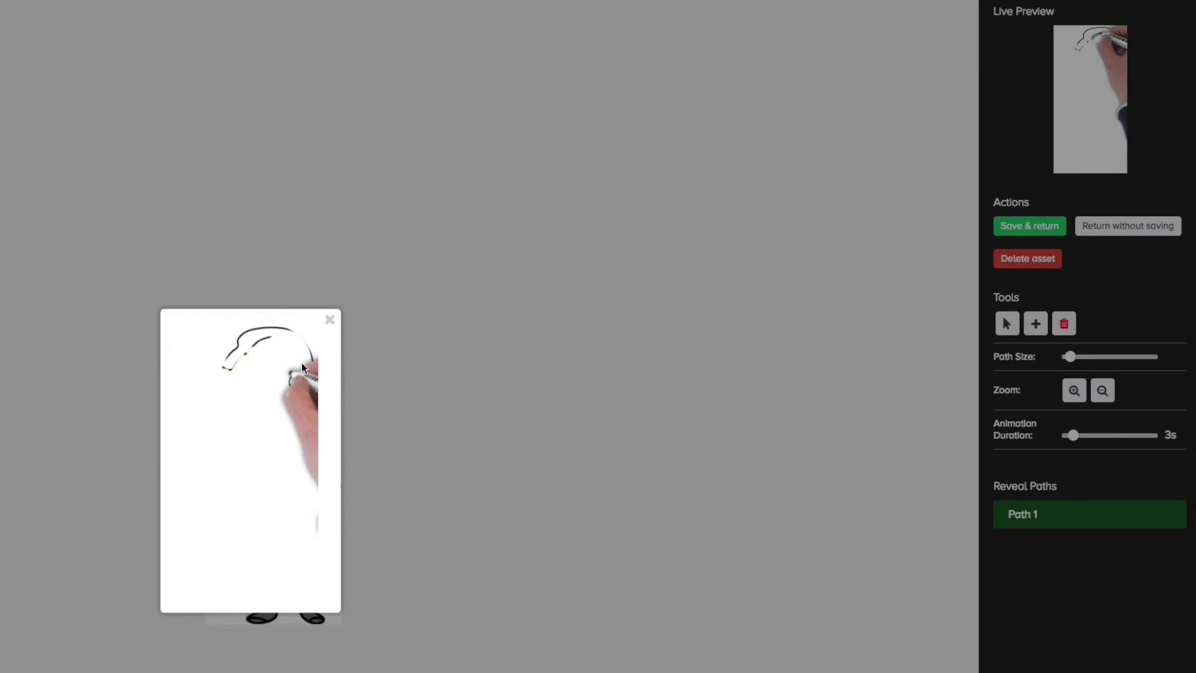
# Close the enlarged drawing preview of the woman.
pyautogui.click(330, 320)
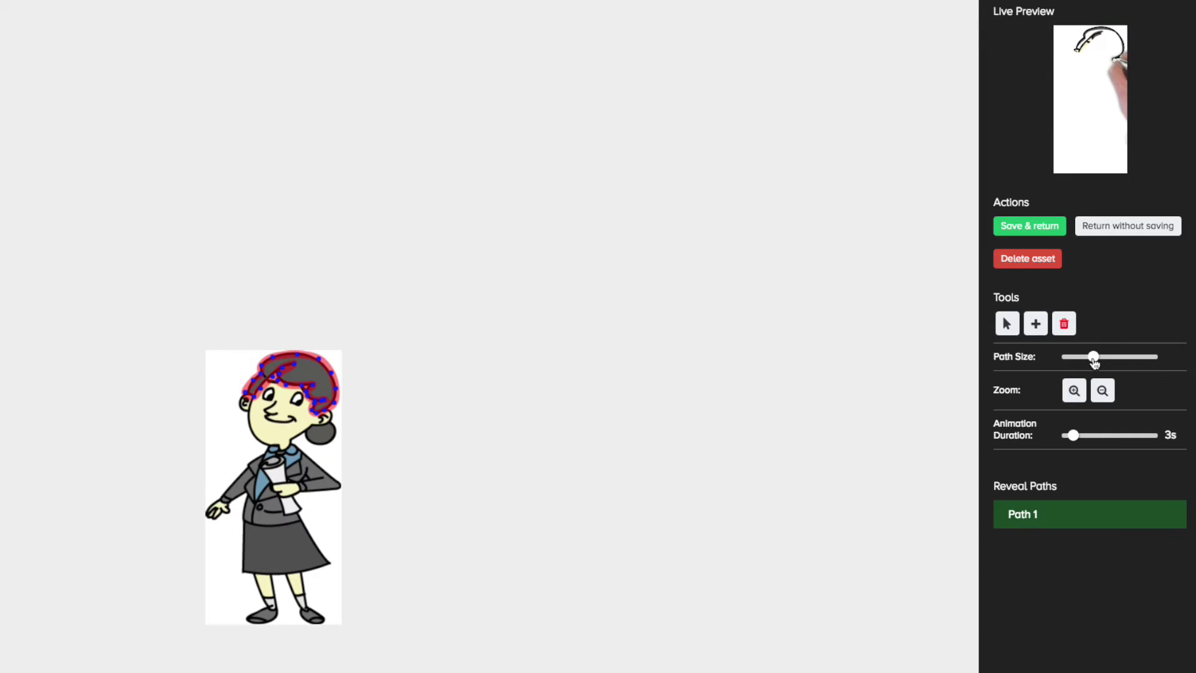
# Check the live preview, then trace Path 2 down the left leg, around the shoe and back.
pyautogui.click(1092, 90)
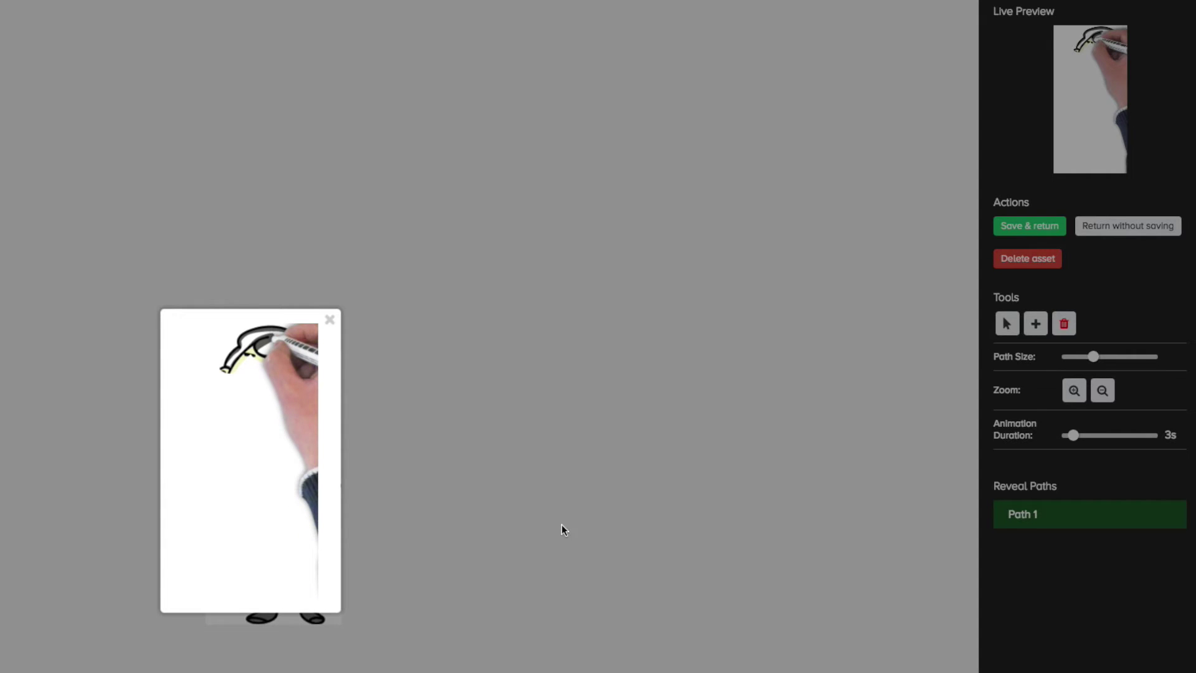
pyautogui.click(330, 320)
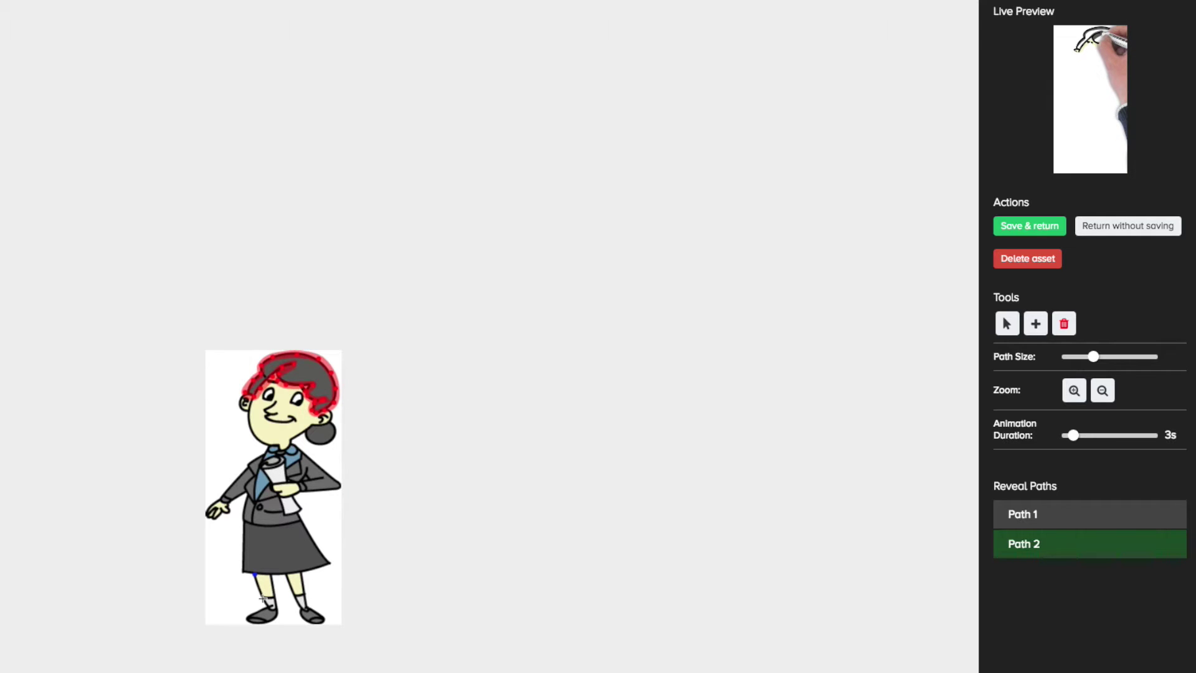
pyautogui.click(263, 599)
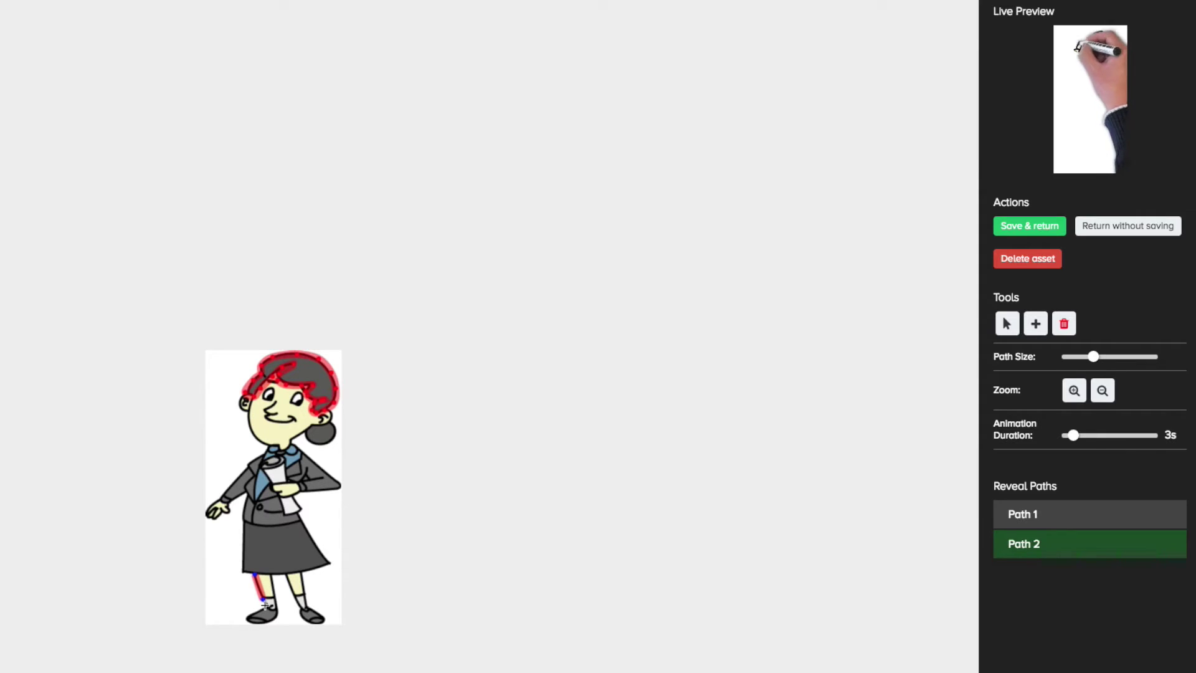
pyautogui.click(255, 614)
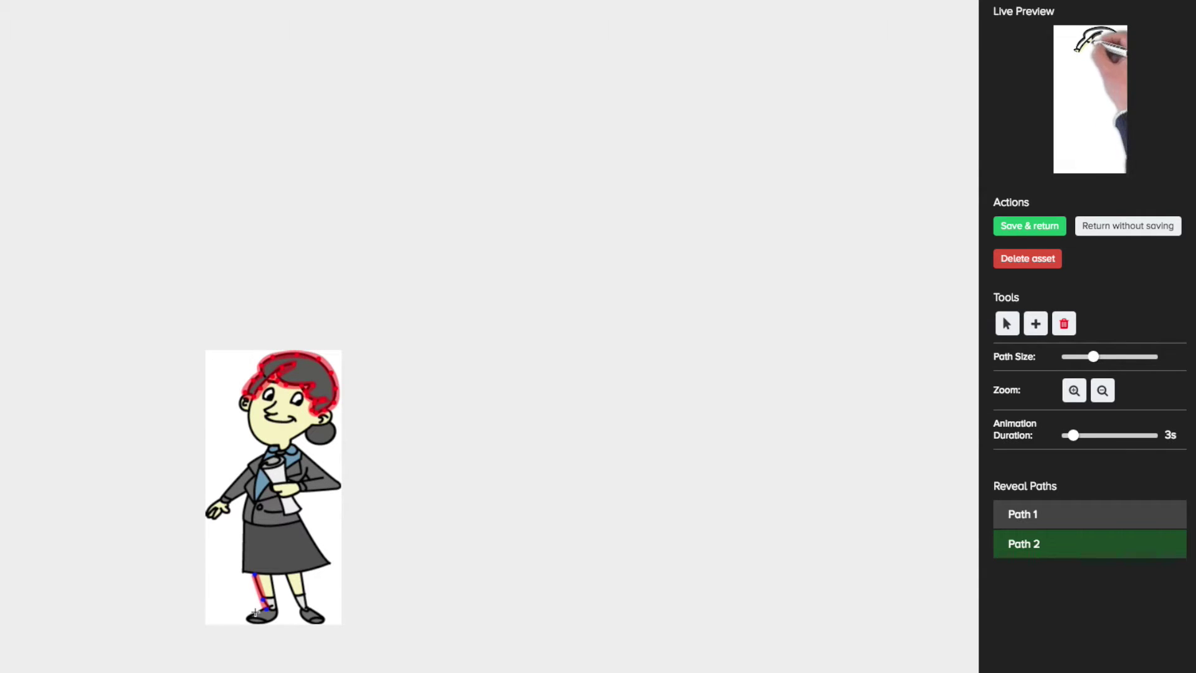
pyautogui.click(262, 621)
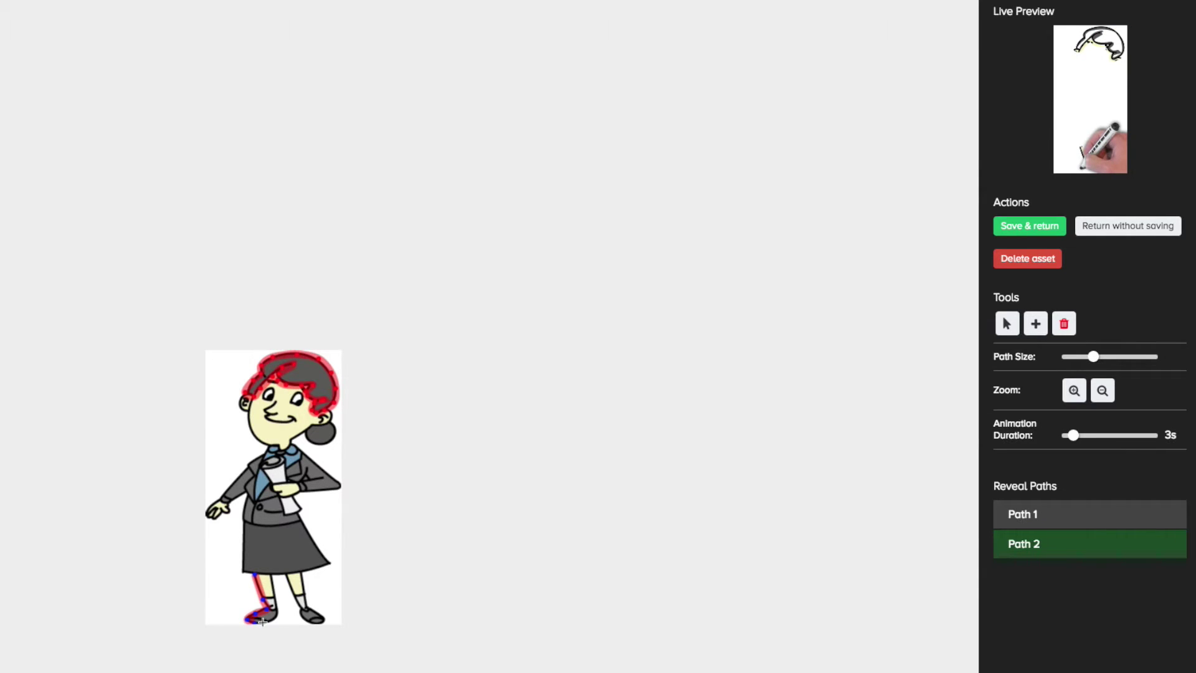
pyautogui.click(272, 619)
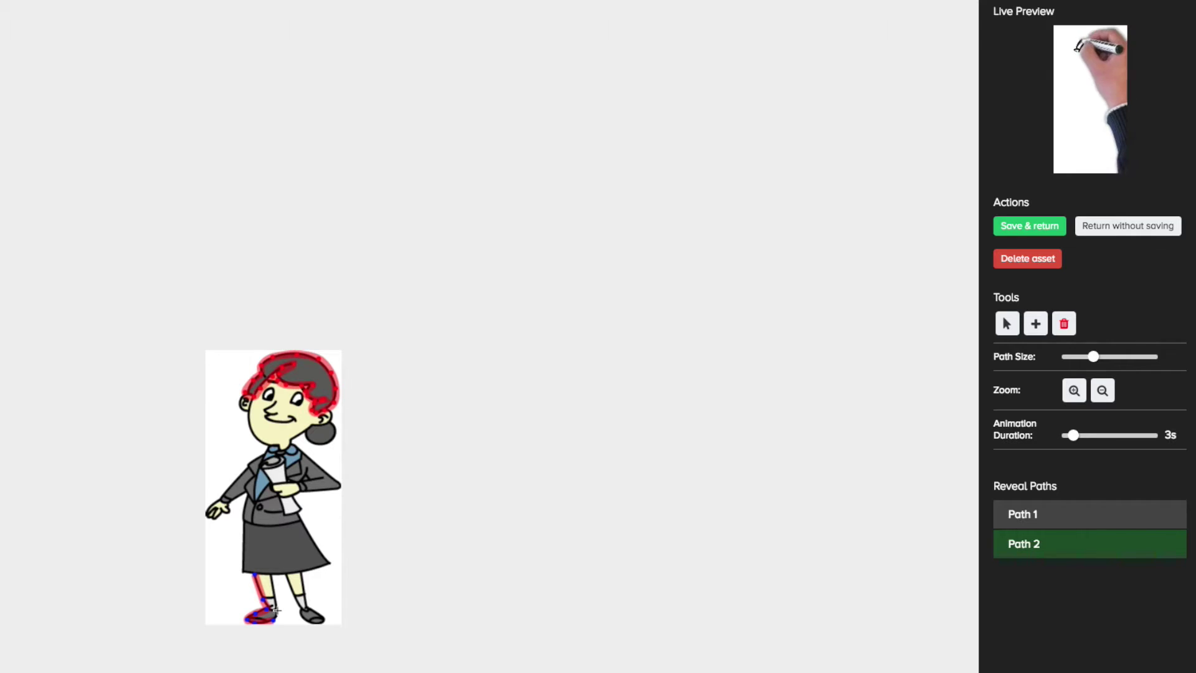
pyautogui.click(278, 597)
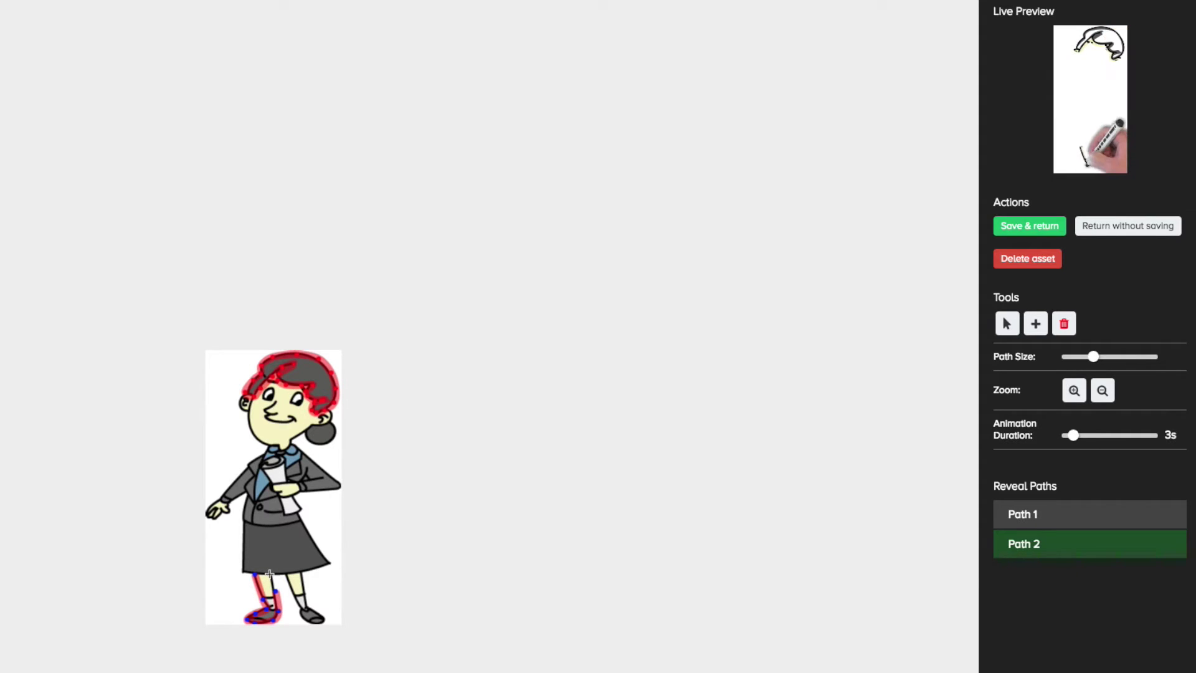
pyautogui.click(257, 573)
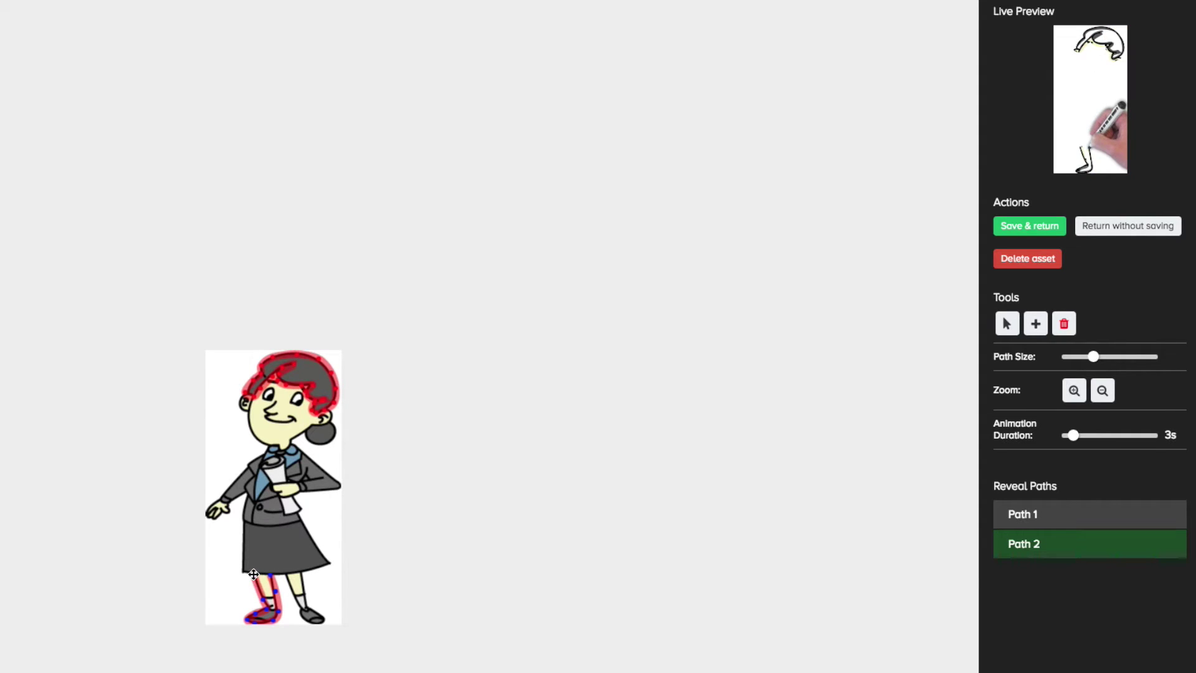
pyautogui.click(270, 574)
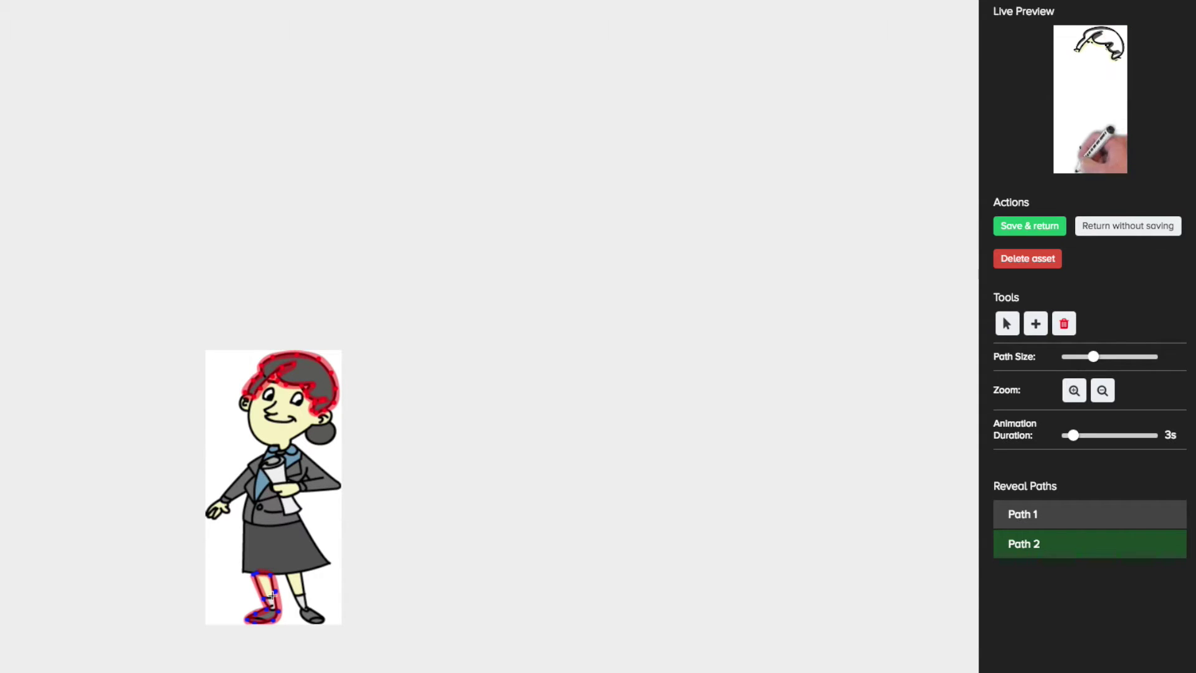
pyautogui.click(276, 597)
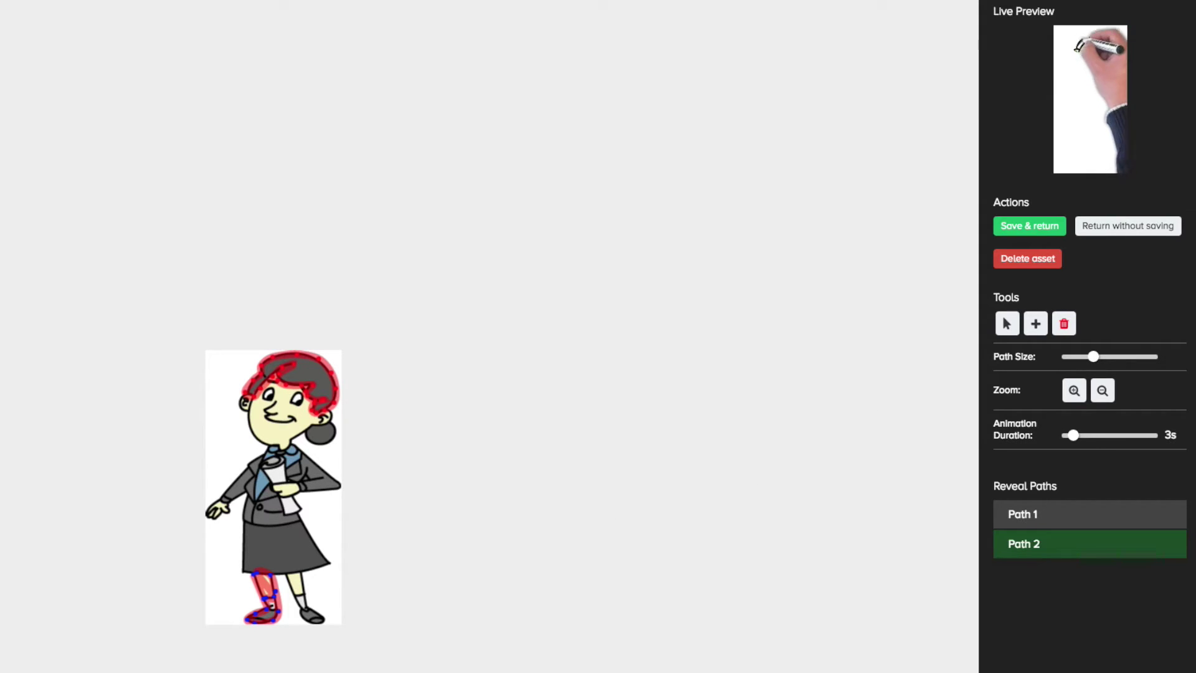
# Create Path 3 tracing the right leg down to the shoe tip and back up.
pyautogui.click(301, 577)
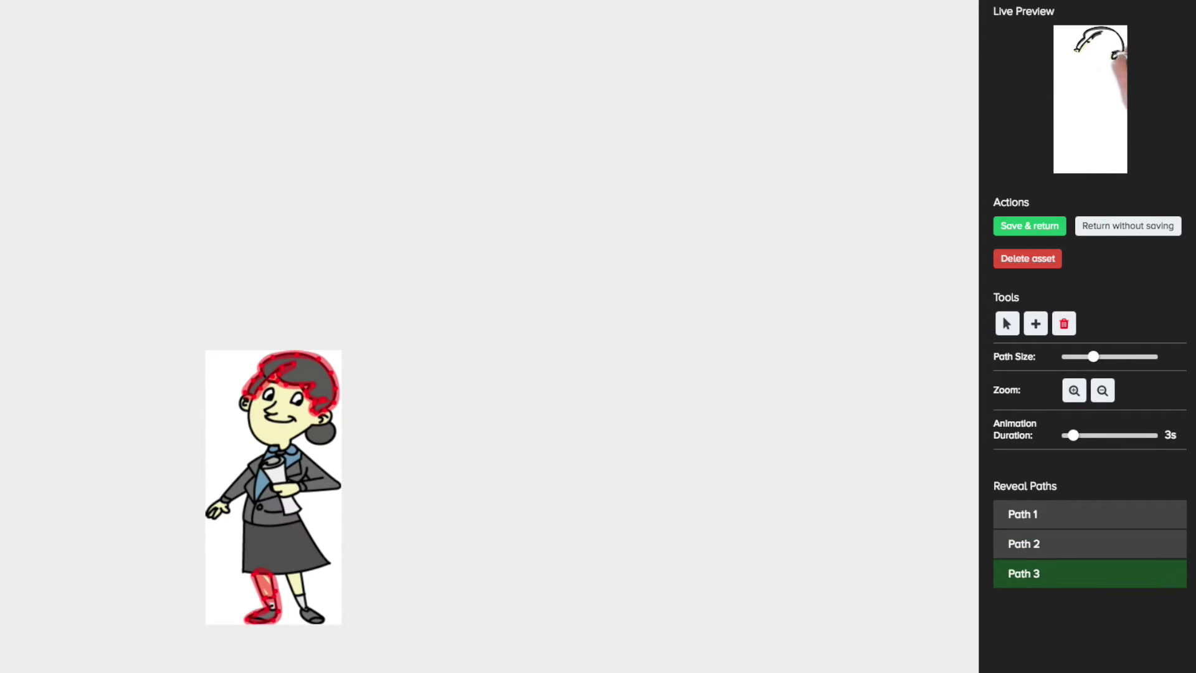
pyautogui.click(287, 574)
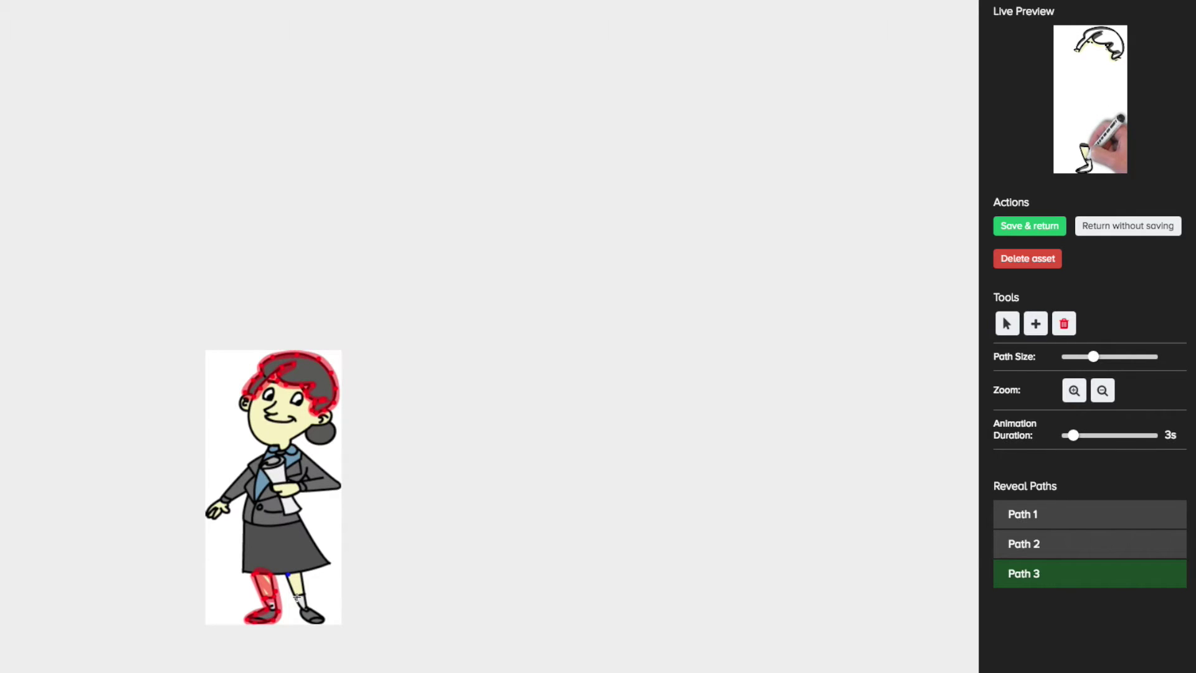
pyautogui.click(296, 597)
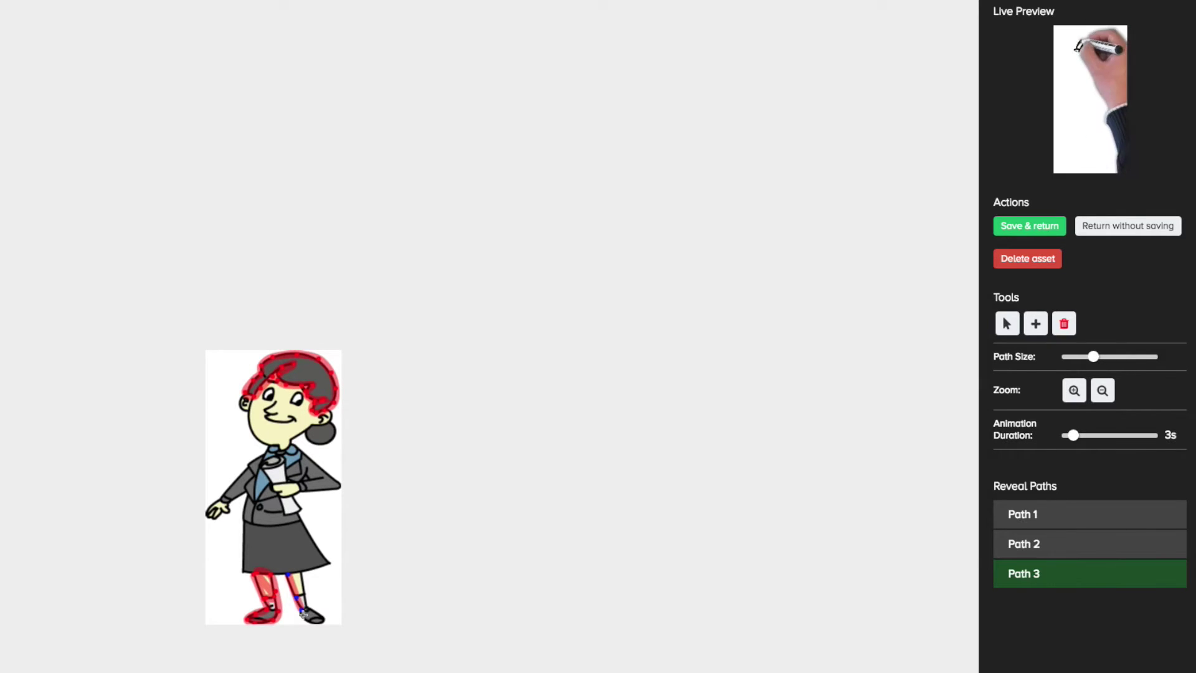
pyautogui.click(303, 615)
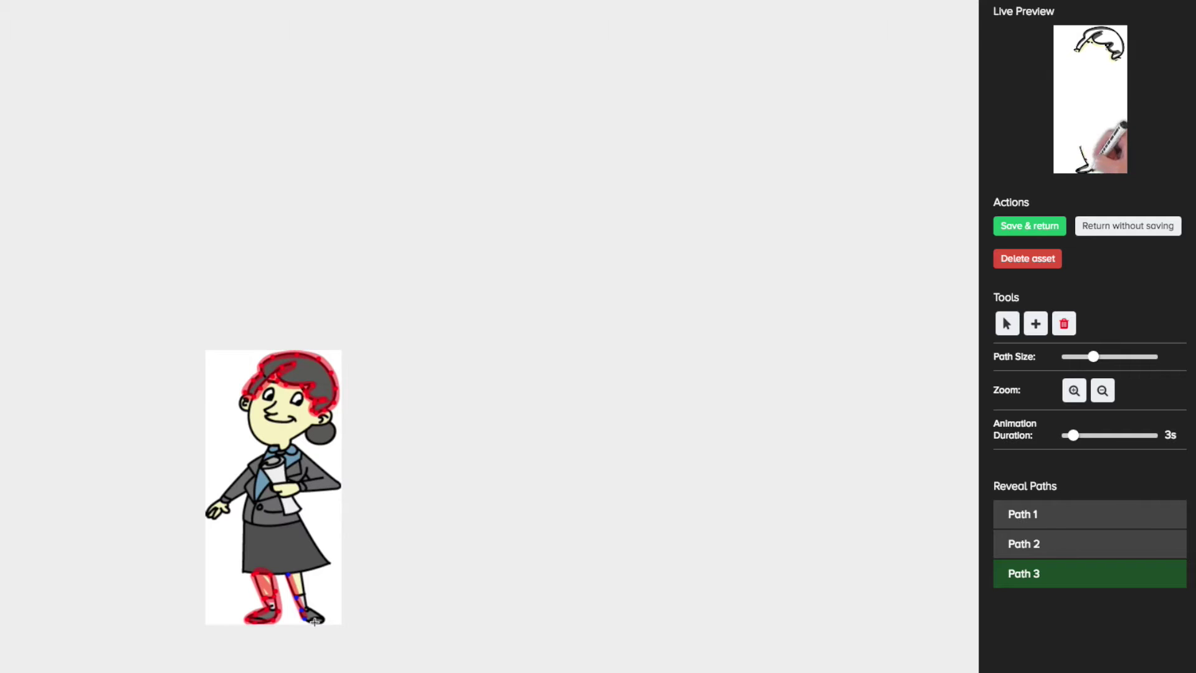
pyautogui.click(321, 619)
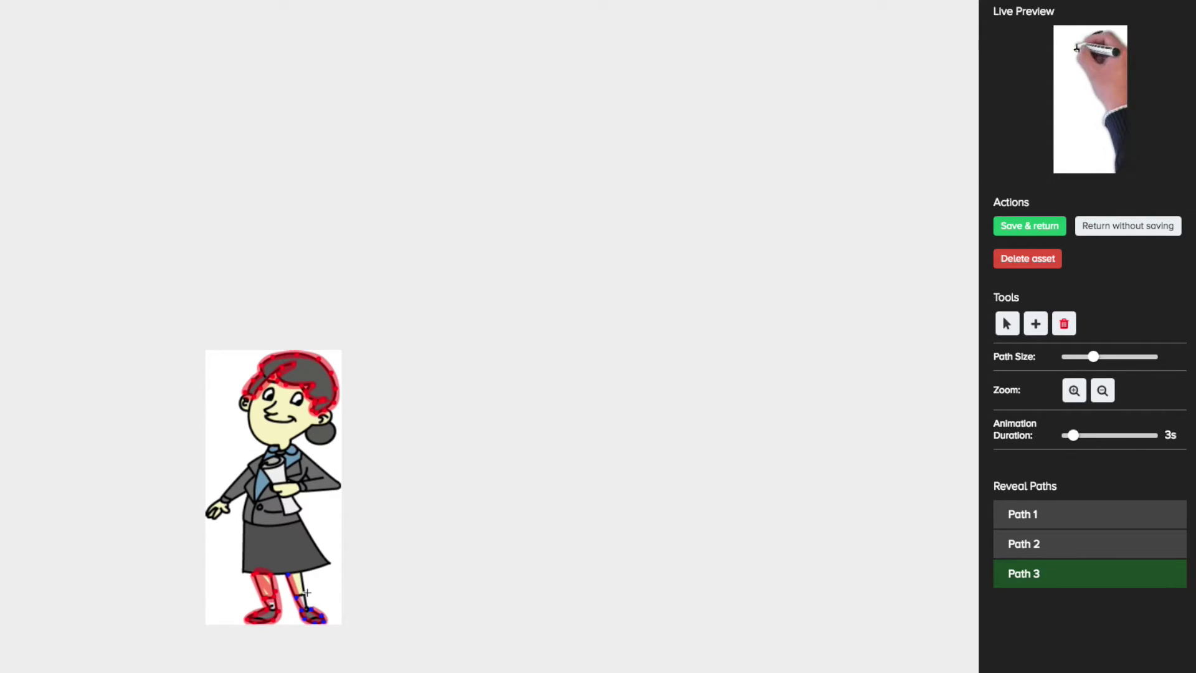
pyautogui.click(304, 595)
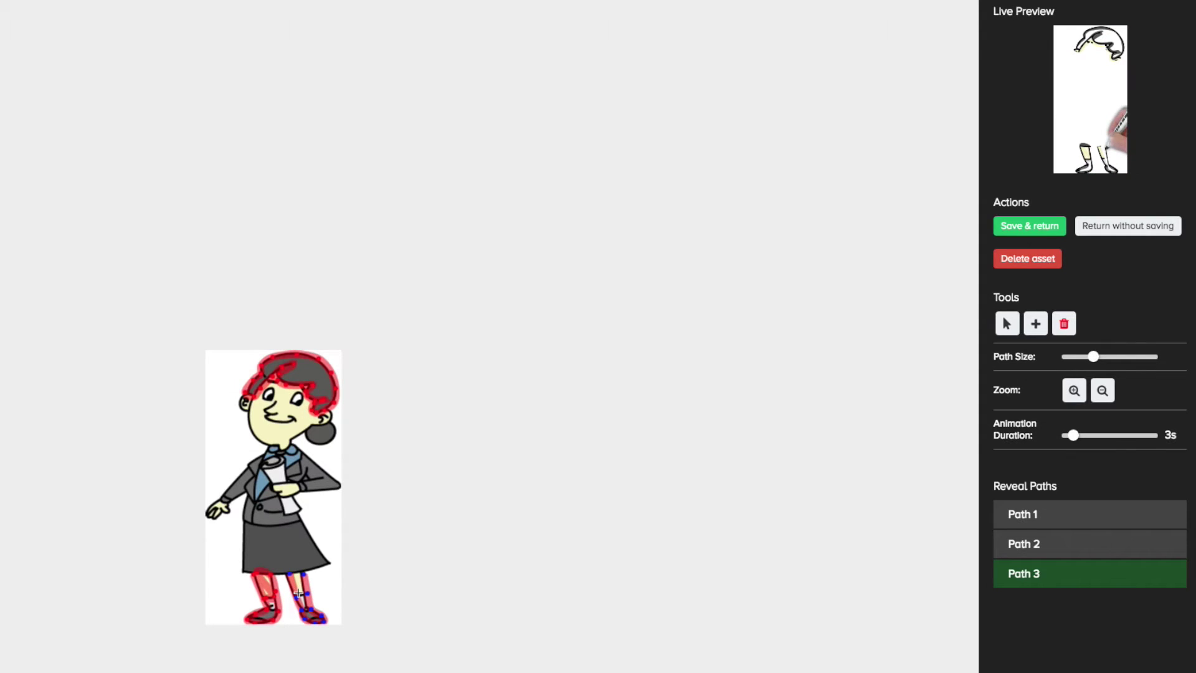
pyautogui.click(298, 595)
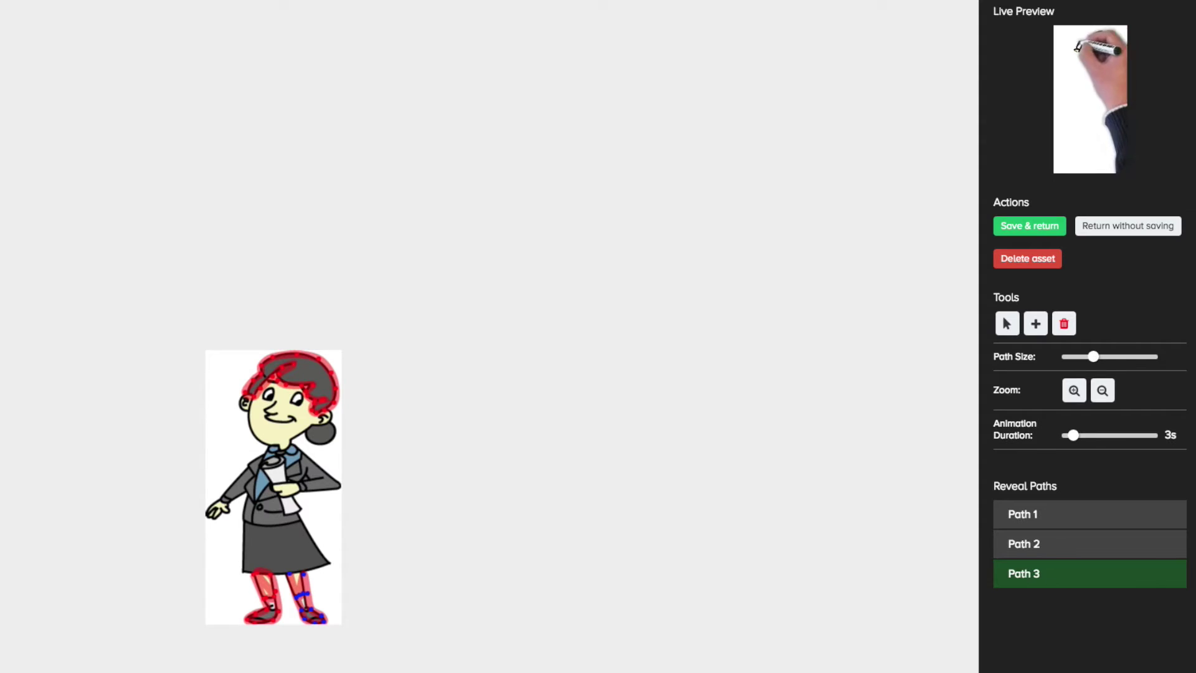
# Trace Path 4 around the skirt from the left waist along the hem and back; add Path 5.
pyautogui.click(245, 524)
pyautogui.click(240, 570)
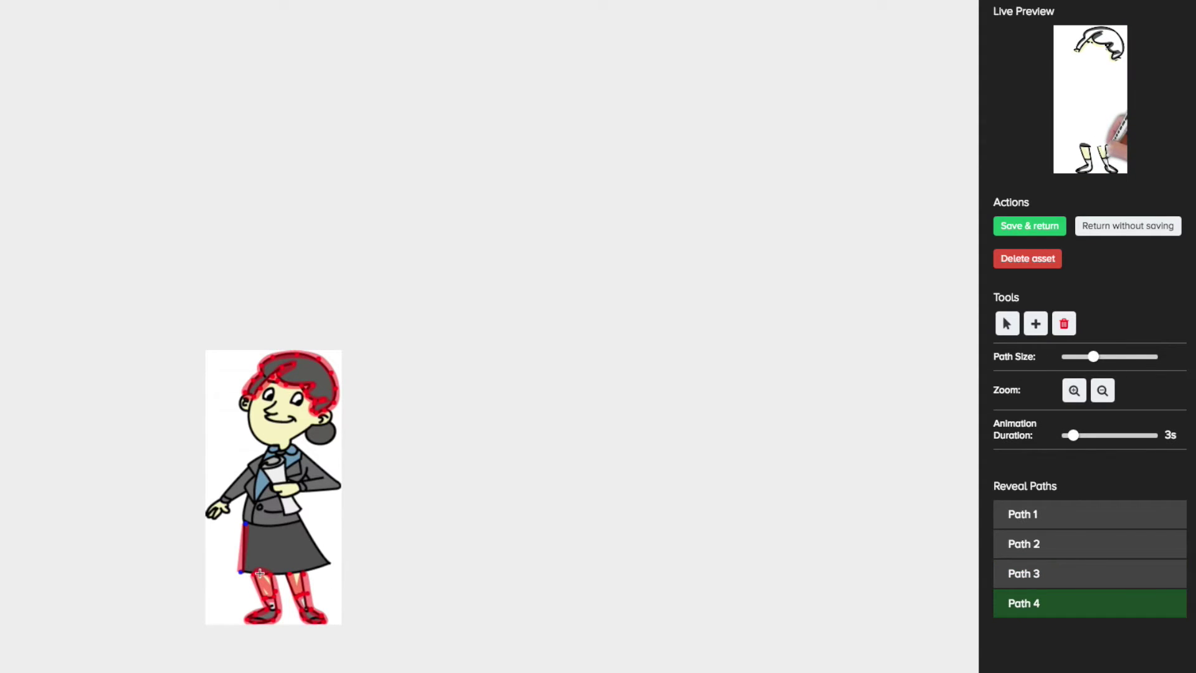
pyautogui.click(262, 574)
pyautogui.click(282, 573)
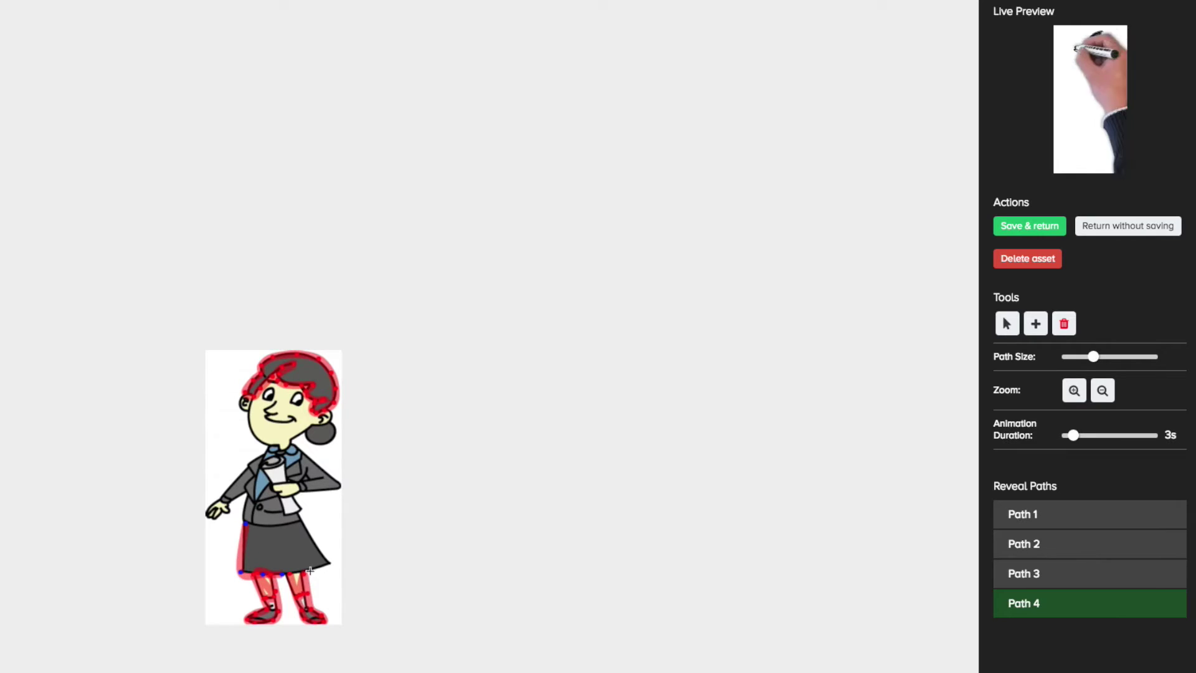
pyautogui.click(312, 571)
pyautogui.click(330, 563)
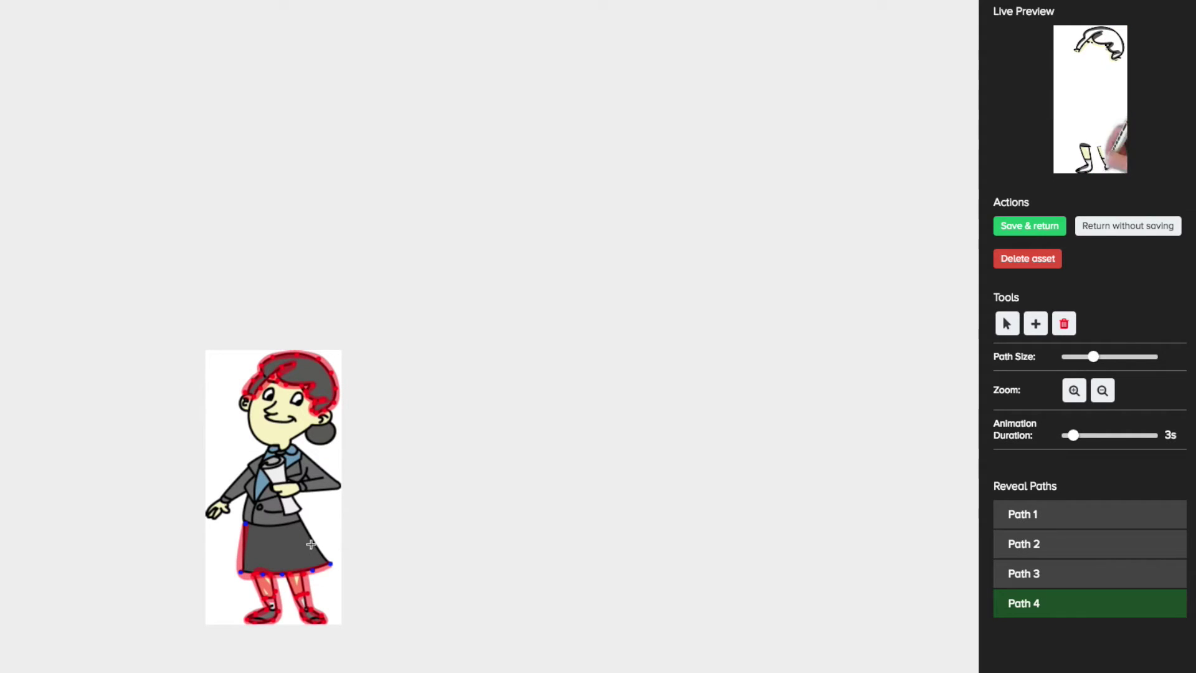
pyautogui.click(311, 543)
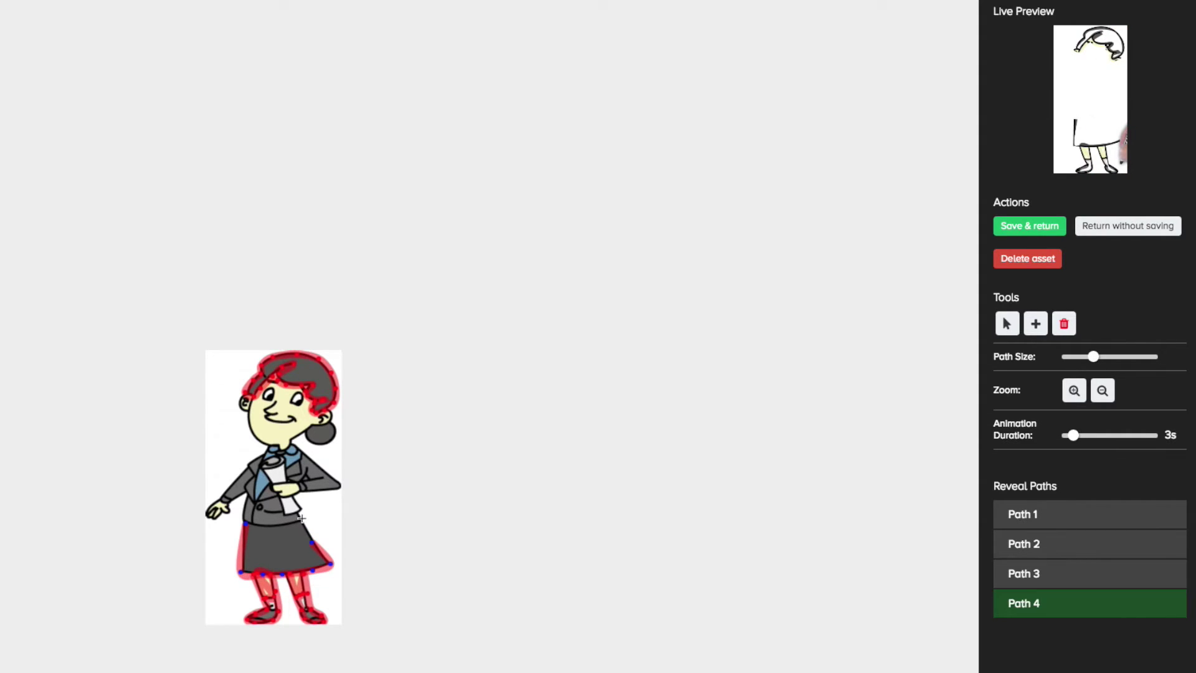
pyautogui.click(301, 518)
pyautogui.click(283, 524)
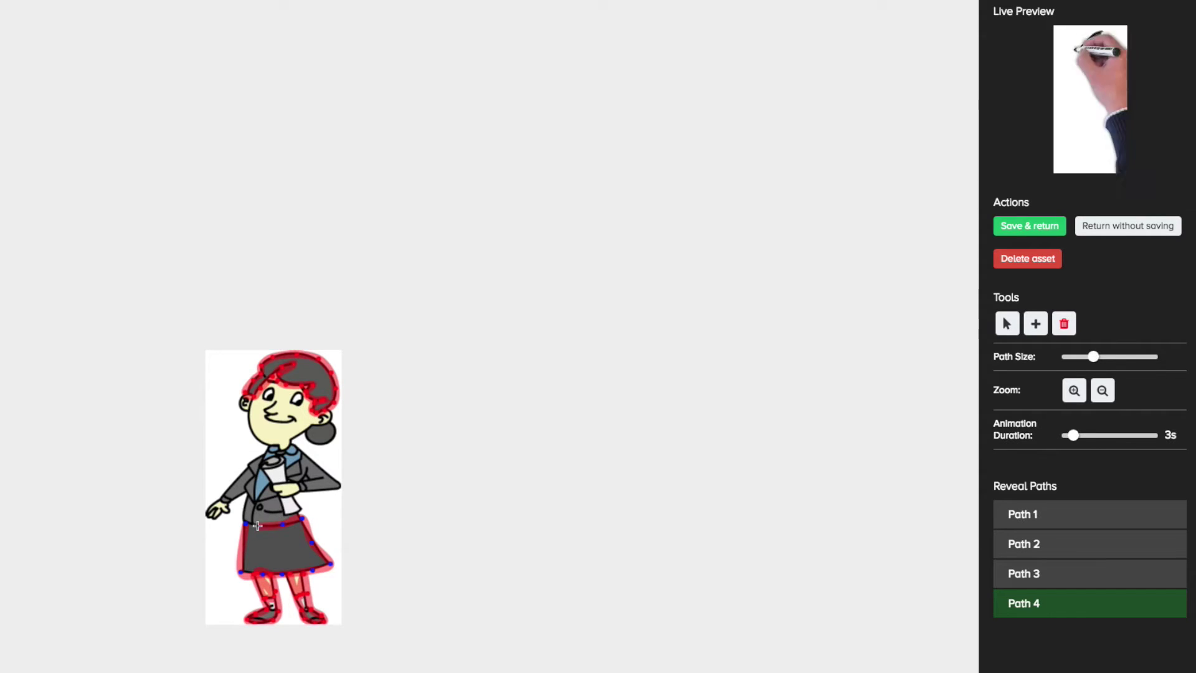
pyautogui.click(247, 525)
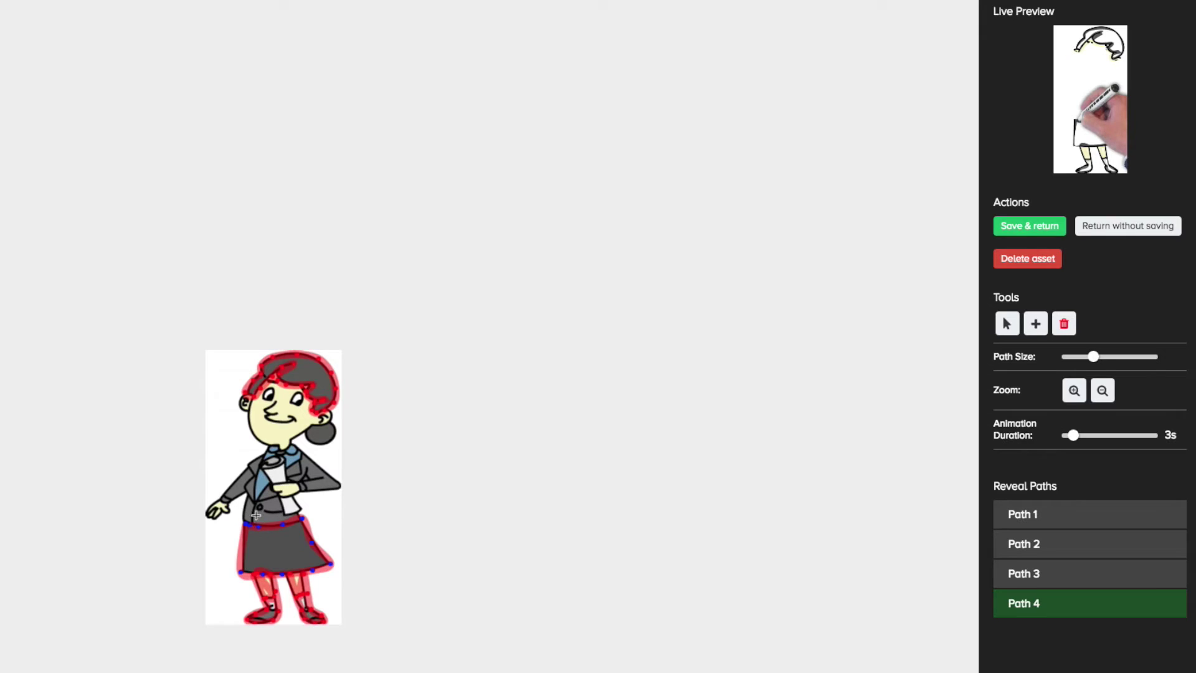
pyautogui.click(1035, 323)
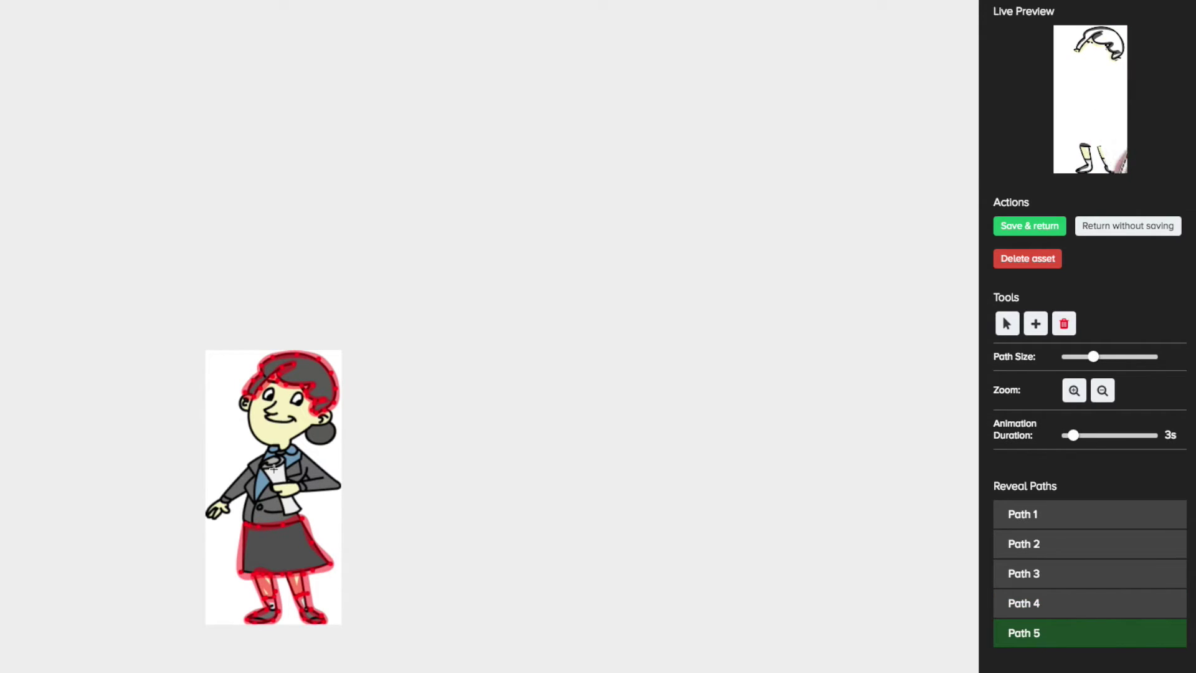
# Trace Path 5 down the face edge to the chin and up the jaw toward the ear.
pyautogui.click(254, 400)
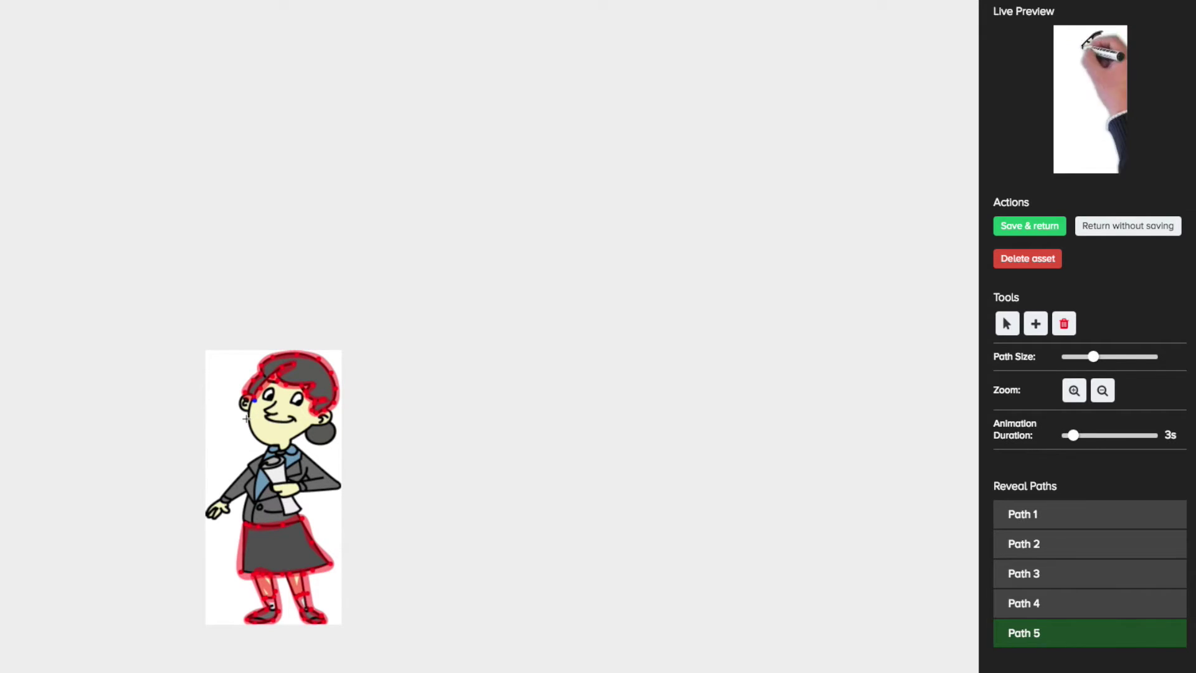
pyautogui.click(249, 418)
pyautogui.click(255, 437)
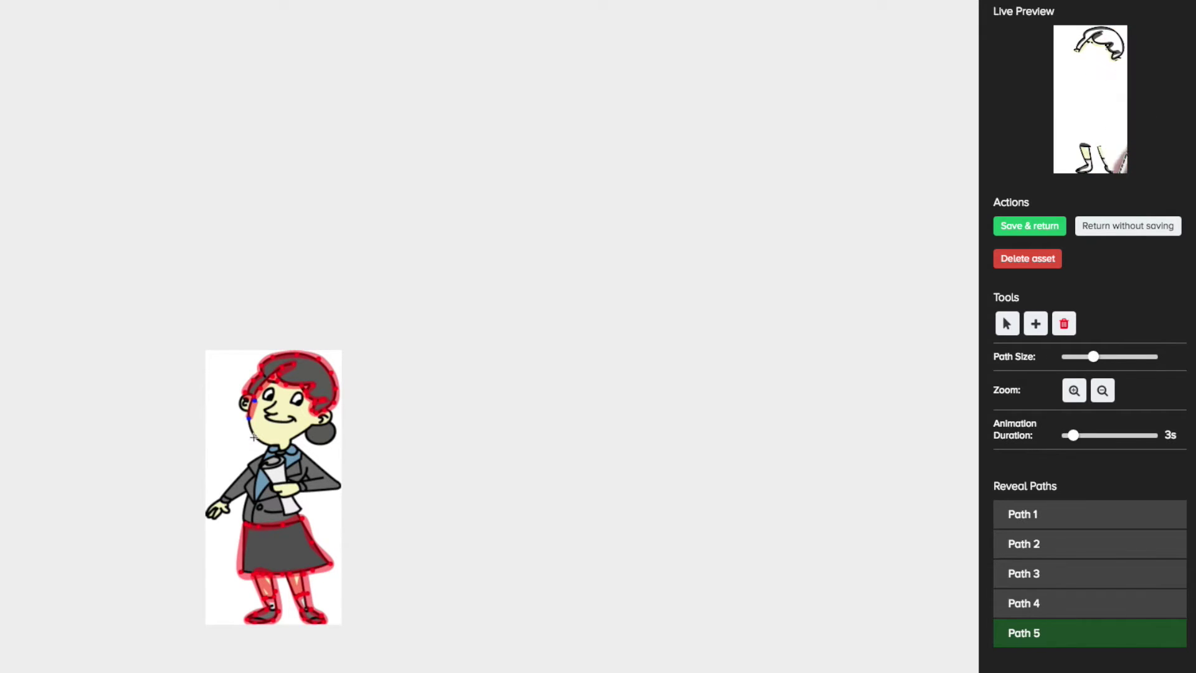
pyautogui.click(268, 445)
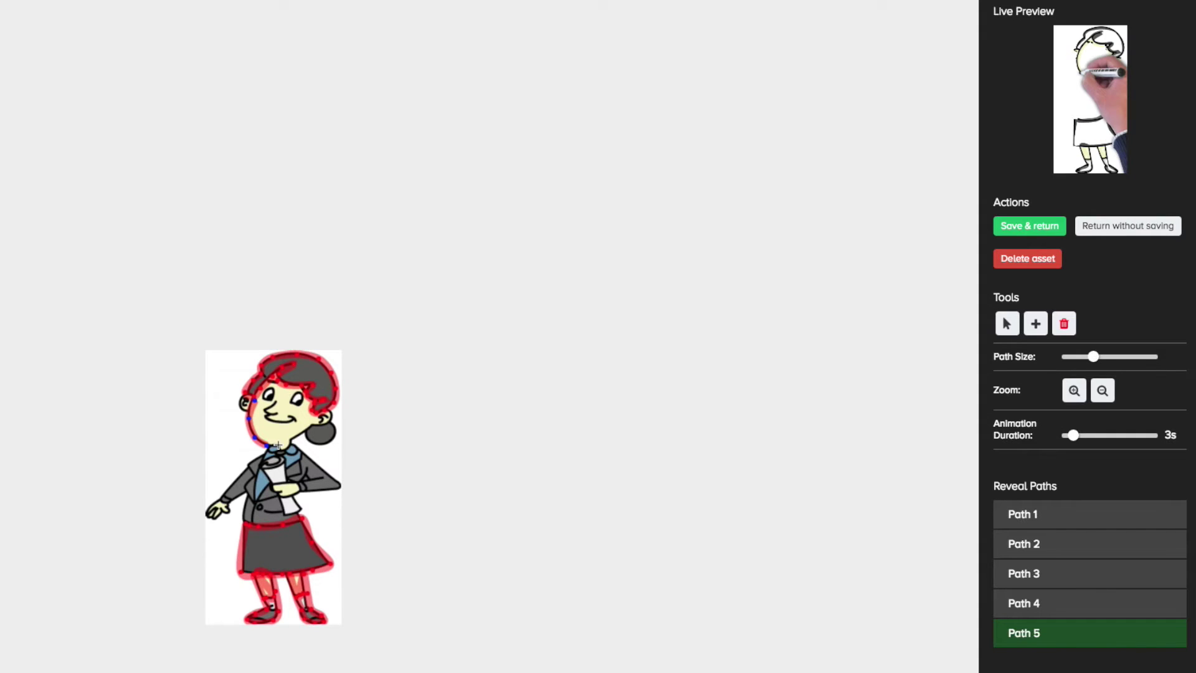
pyautogui.click(277, 446)
pyautogui.click(290, 441)
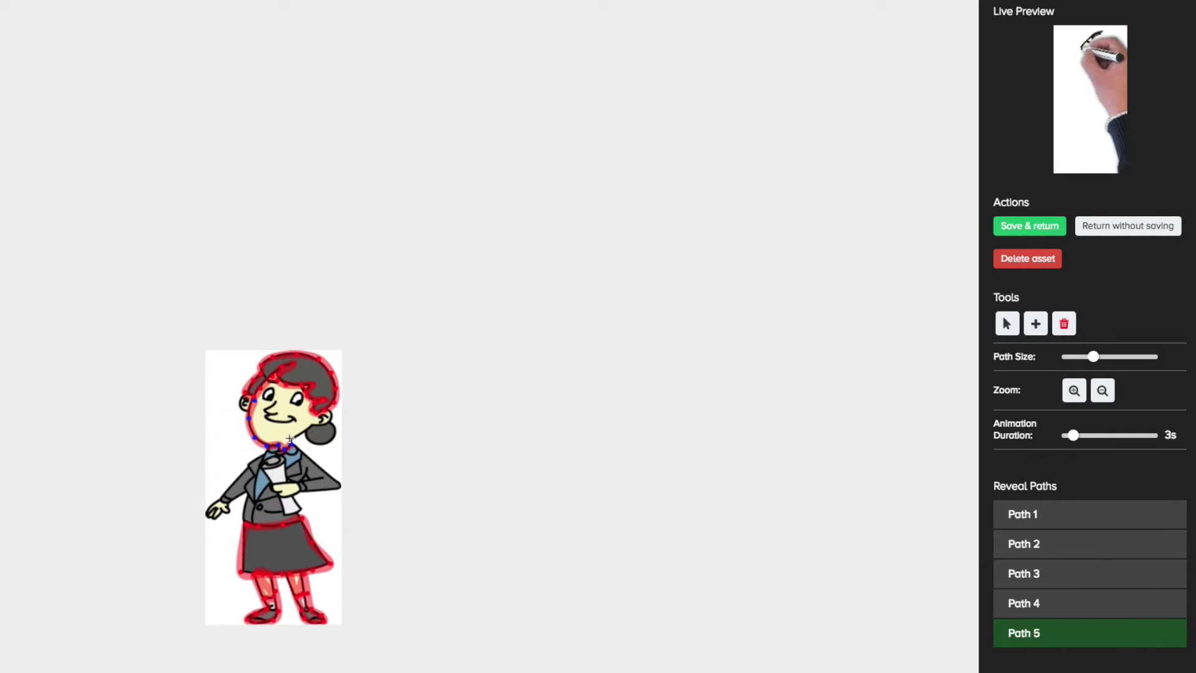
pyautogui.click(306, 428)
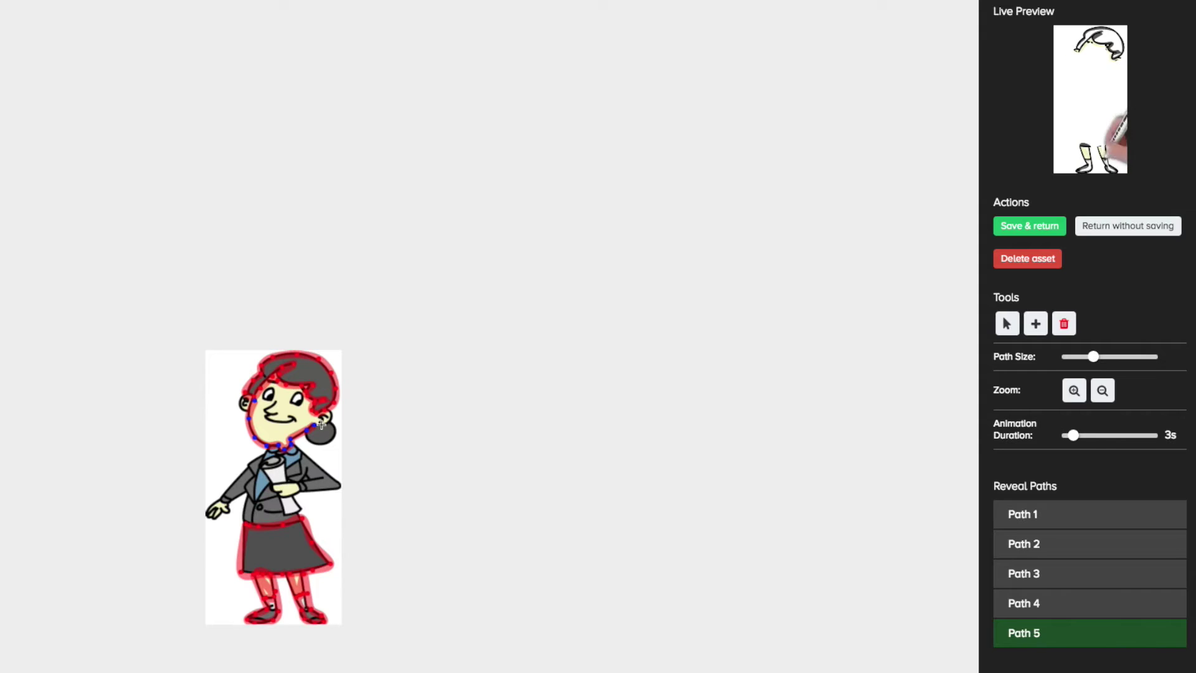
pyautogui.click(316, 424)
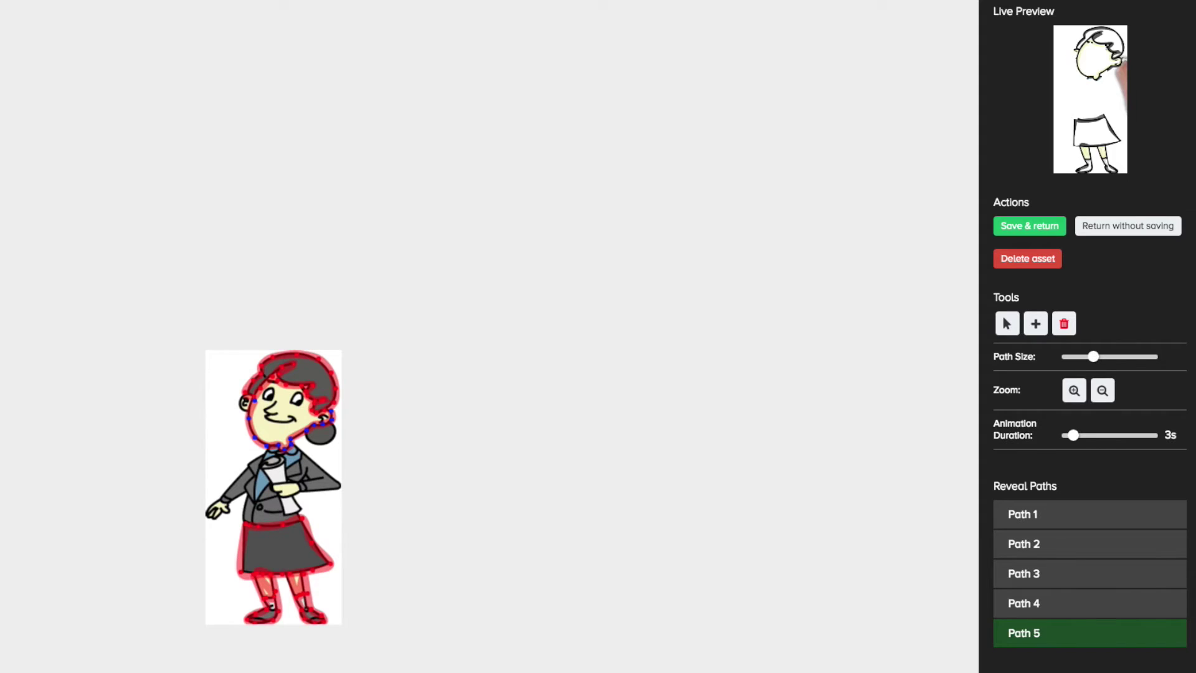
# Delete the woman character asset and confirm the permanent deletion.
pyautogui.click(1043, 266)
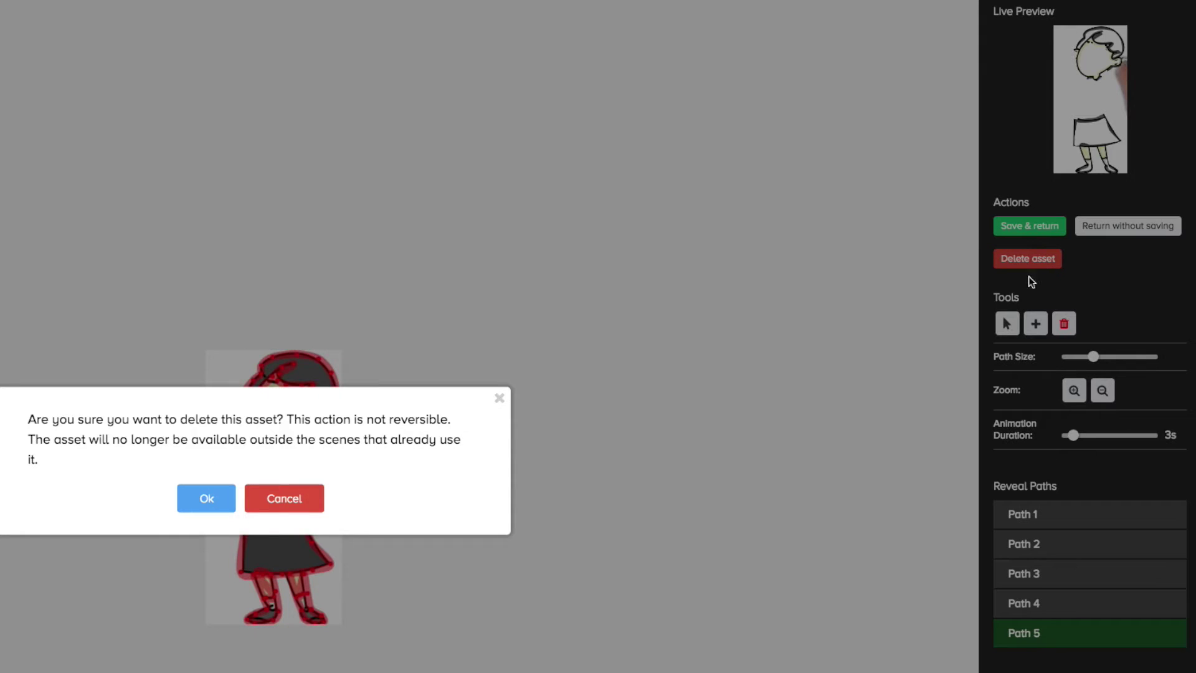
pyautogui.click(228, 498)
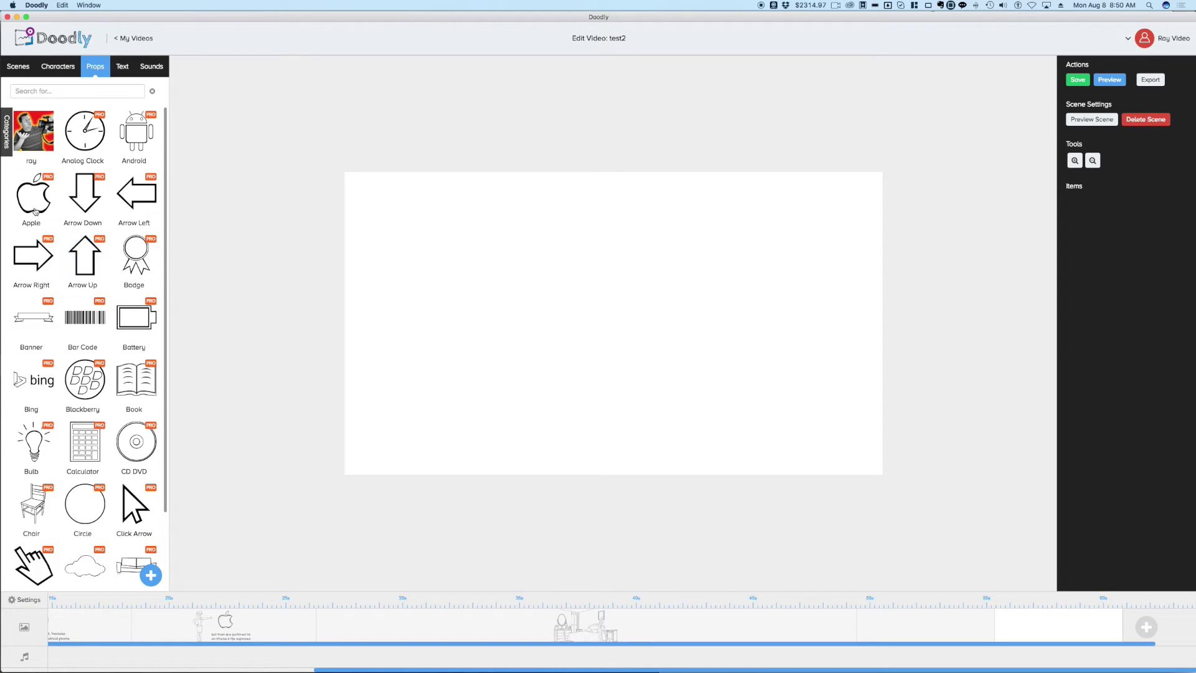
# Add the man-with-camera halftone photo prop, shift it up-right, and preview its drawing.
pyautogui.click(33, 139)
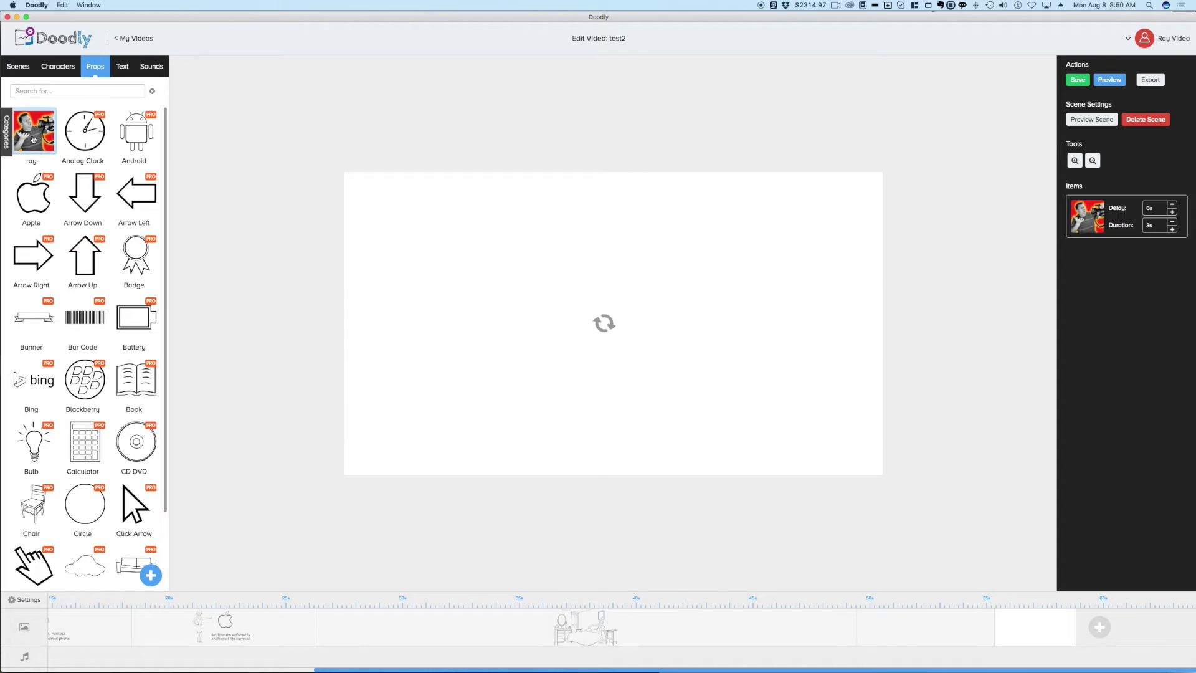
pyautogui.moveTo(635, 316); pyautogui.dragTo(667, 298)
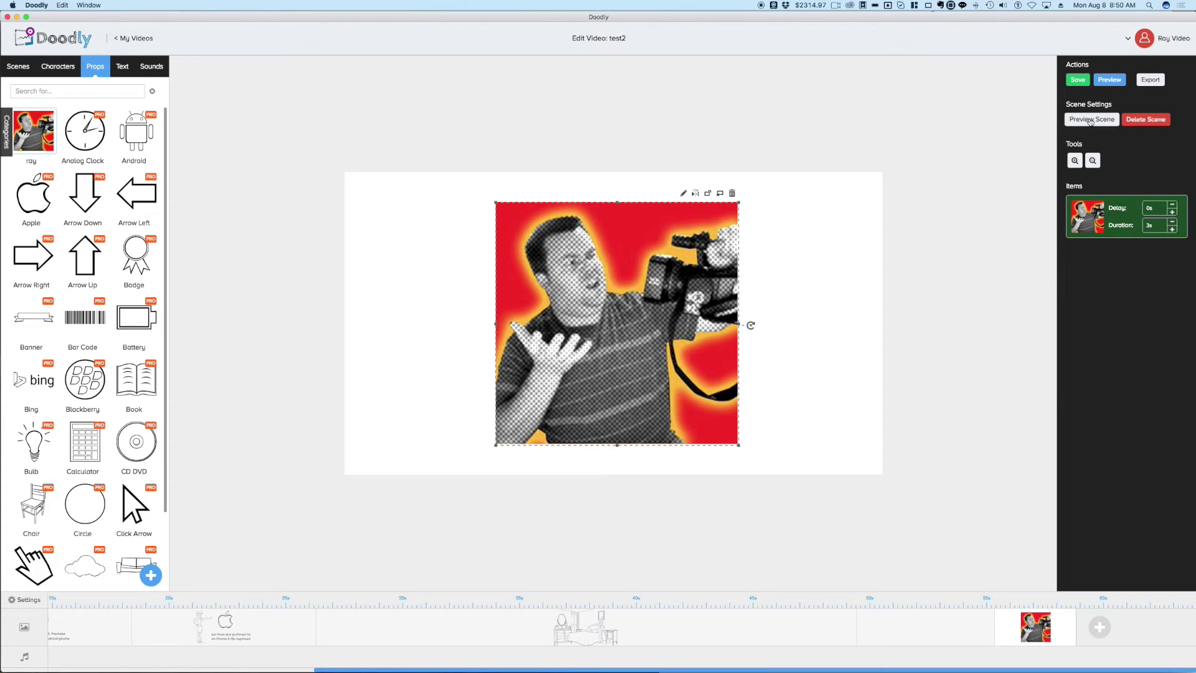
pyautogui.click(1090, 120)
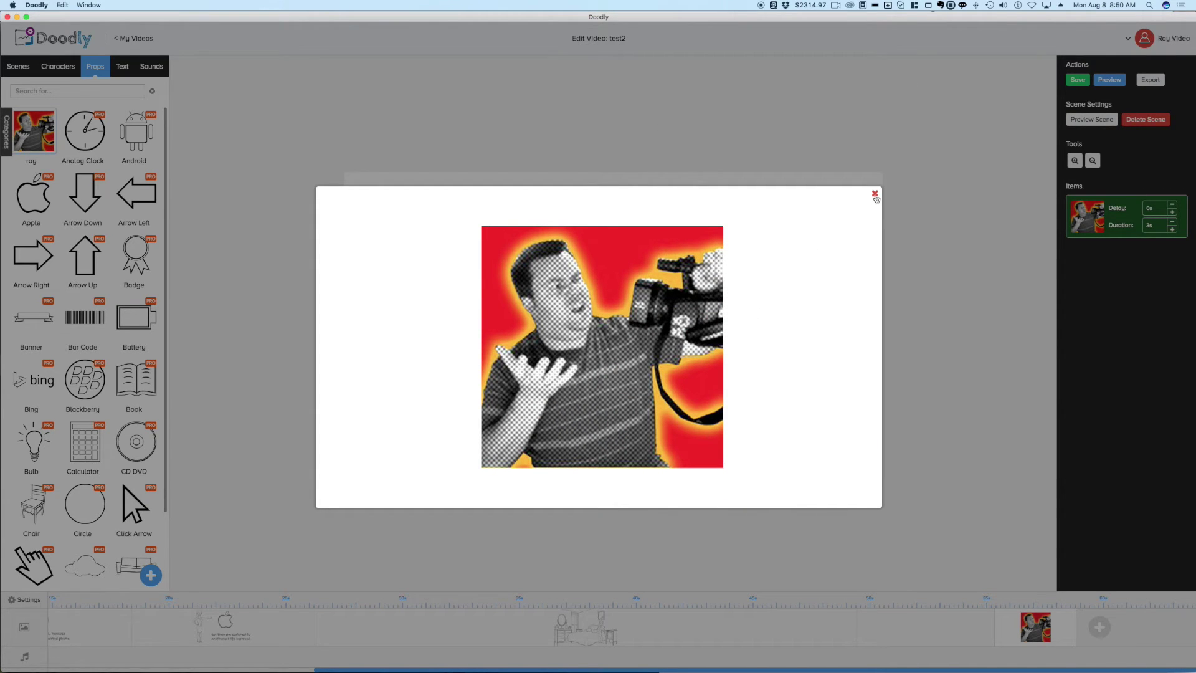
pyautogui.click(875, 195)
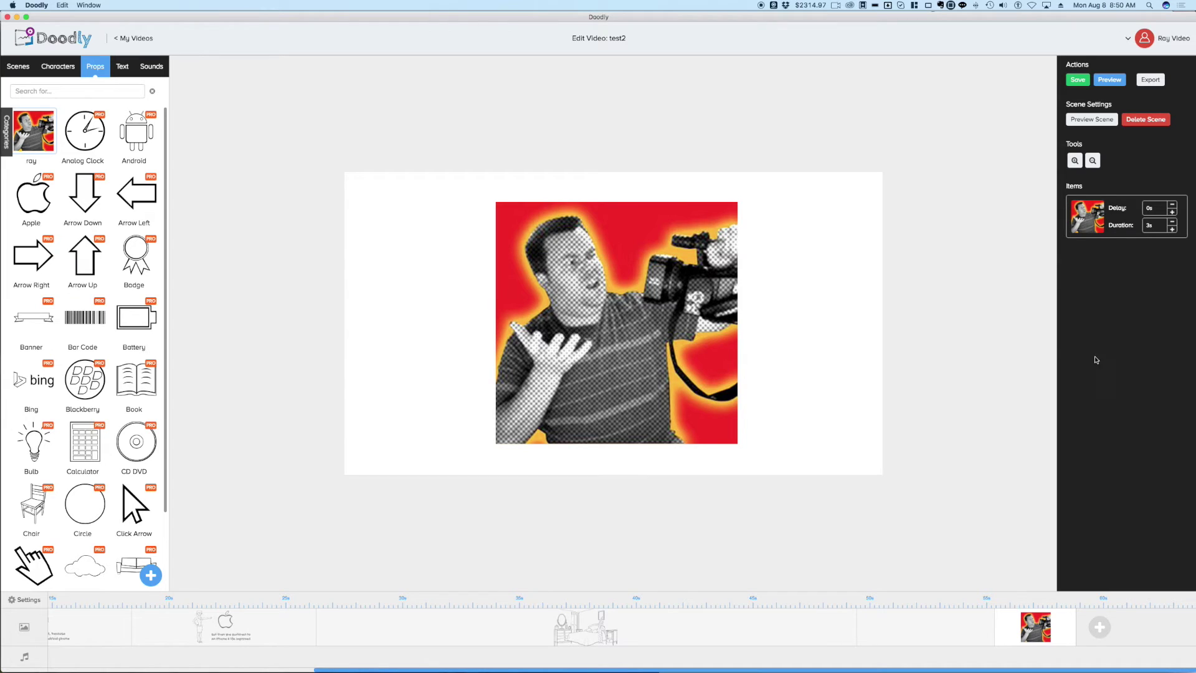
# Open the camera photo in Edit Asset, start Path 1 at the image corner, and enlarge its path size.
pyautogui.click(715, 288)
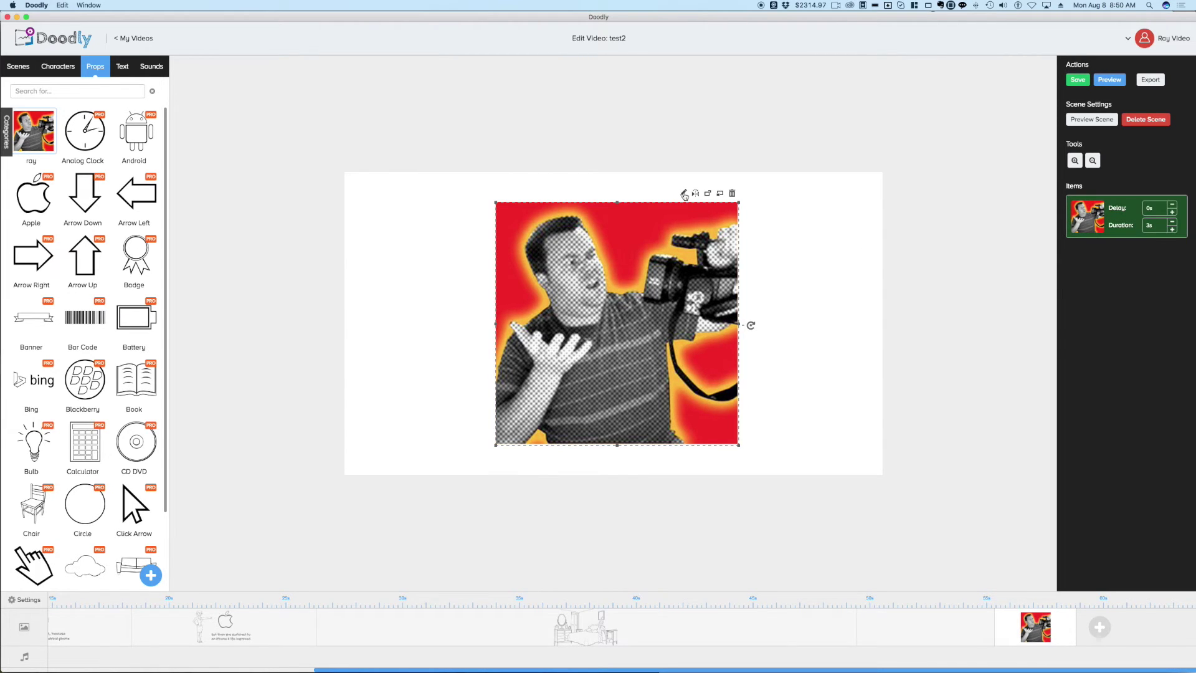
pyautogui.click(683, 193)
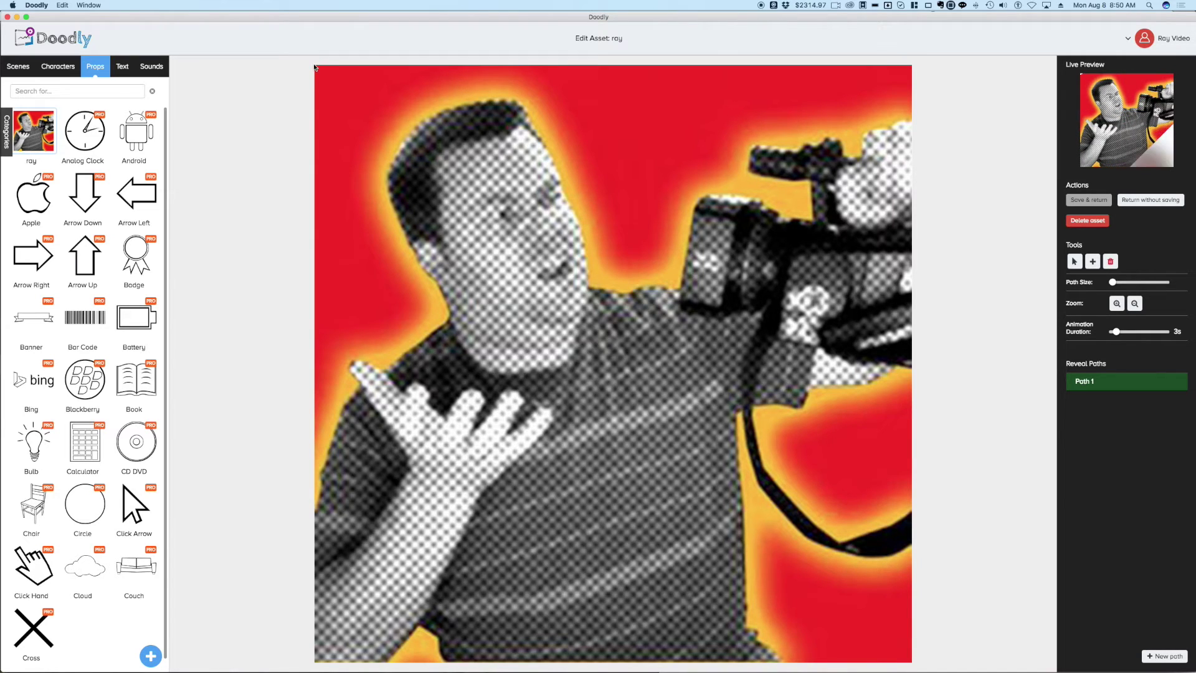
pyautogui.click(319, 66)
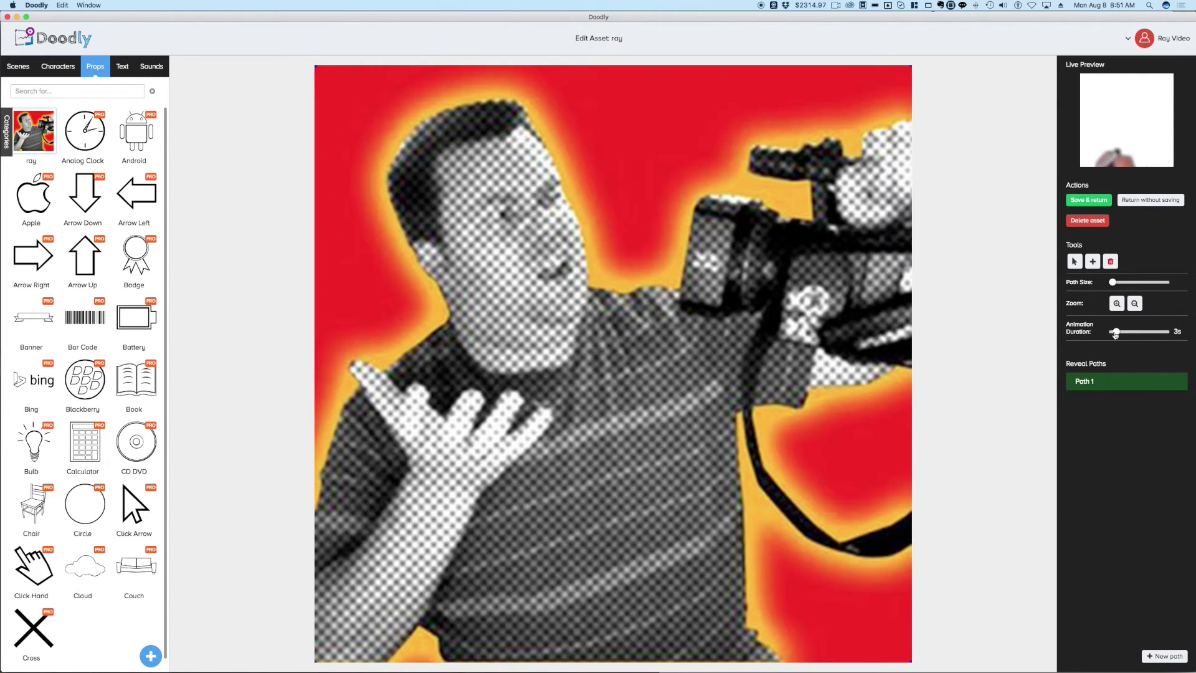
pyautogui.moveTo(1113, 283); pyautogui.dragTo(1148, 284)
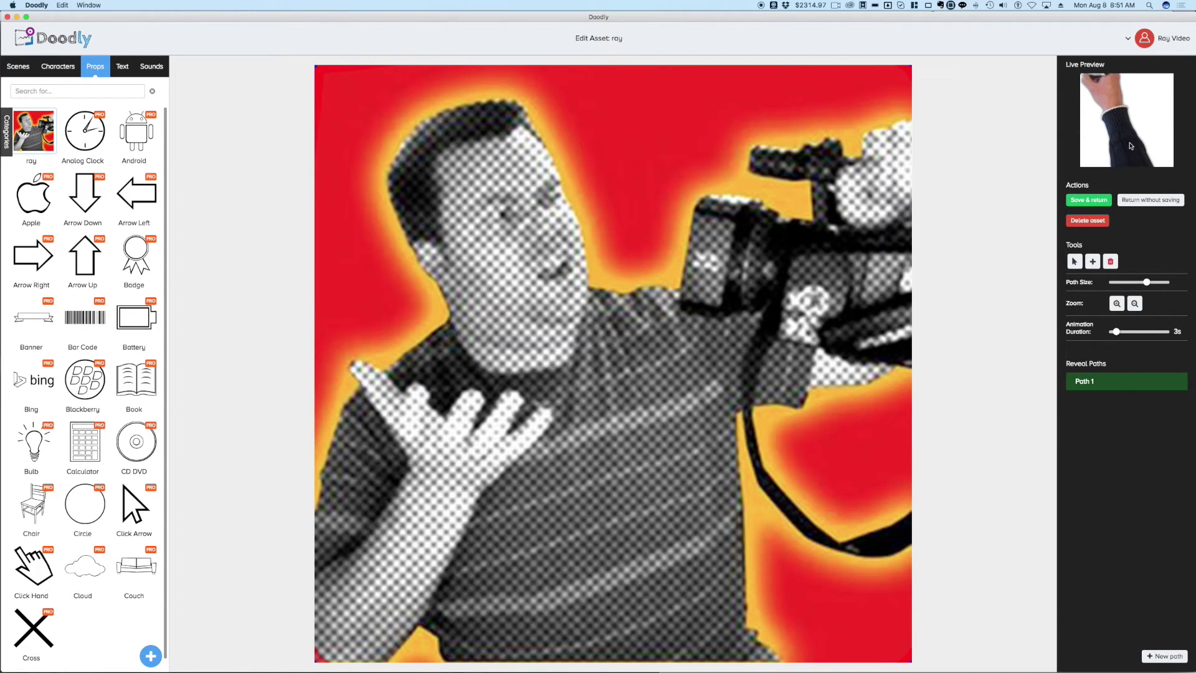
# Preview the drawing enlarged, raise the reveal path size to near maximum, and preview again.
pyautogui.click(1131, 146)
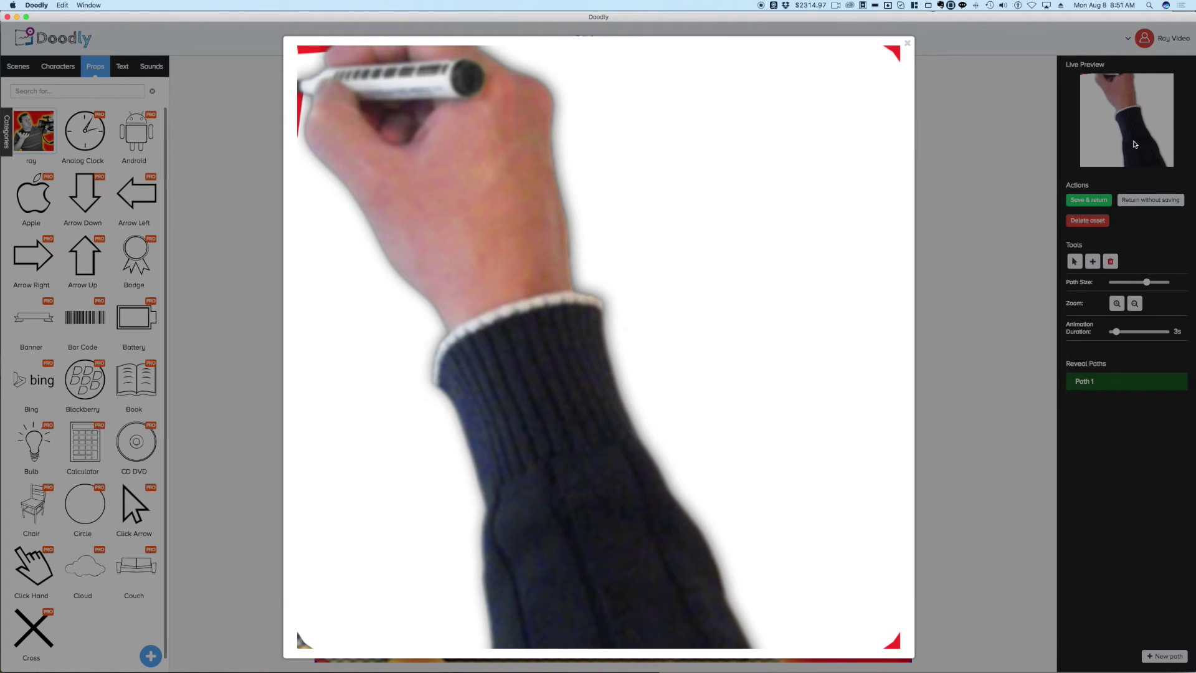
pyautogui.click(908, 43)
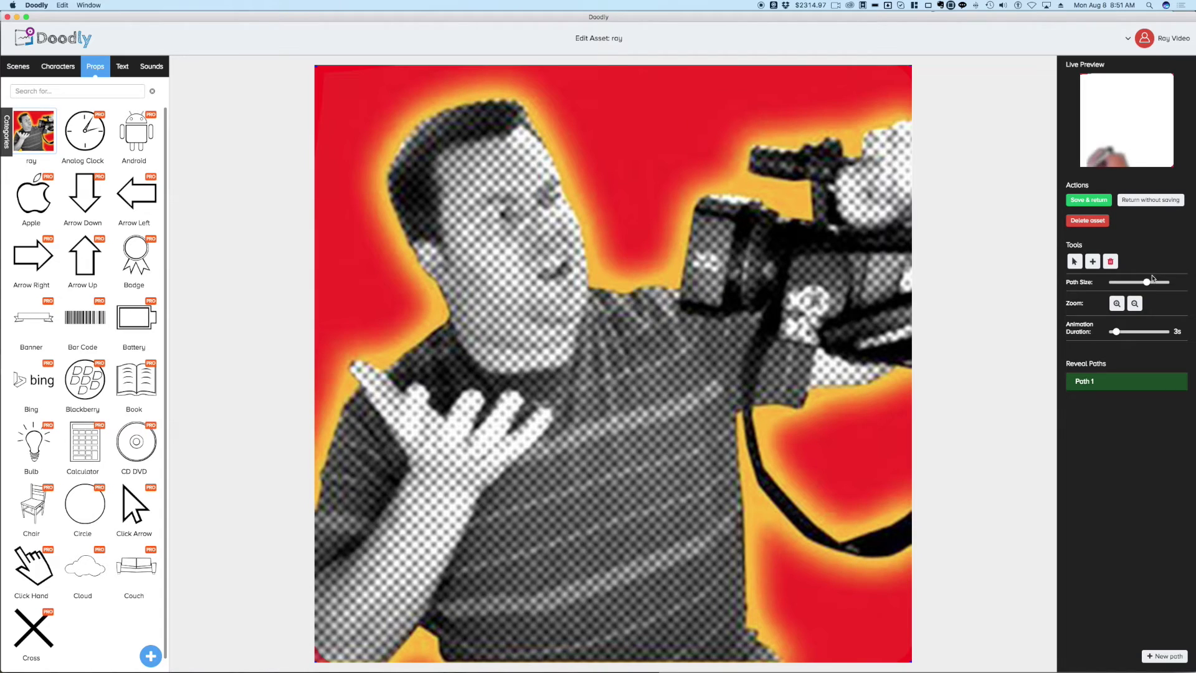
pyautogui.moveTo(1148, 282); pyautogui.dragTo(1179, 284)
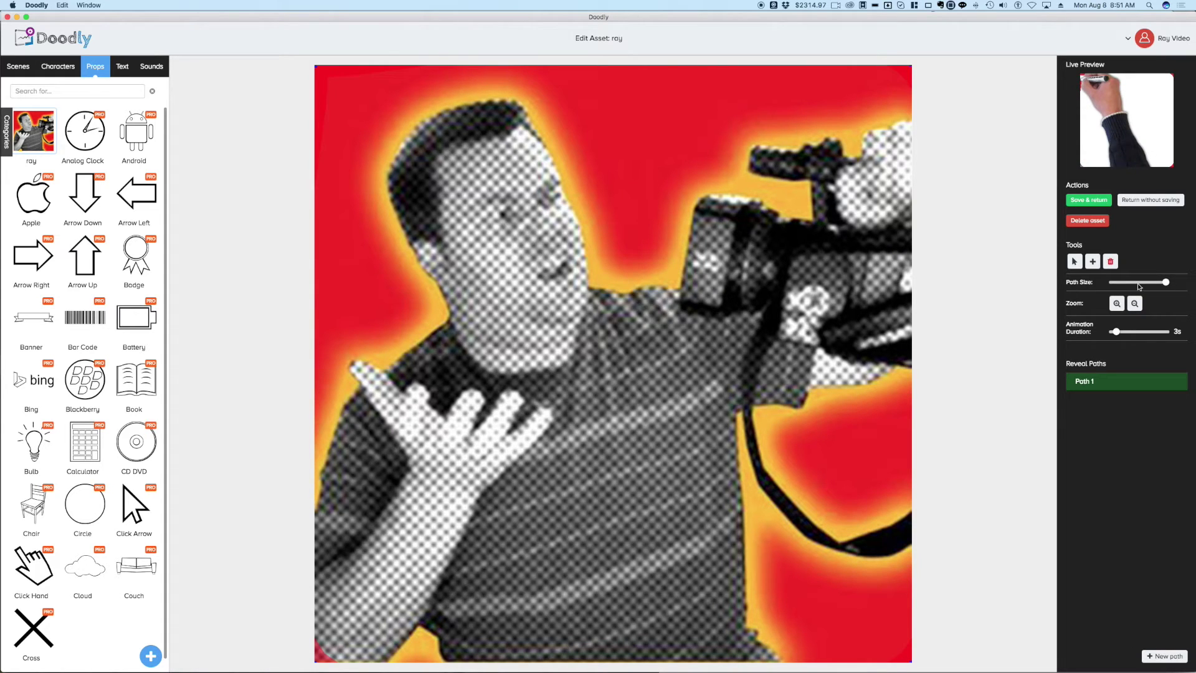
pyautogui.click(1145, 150)
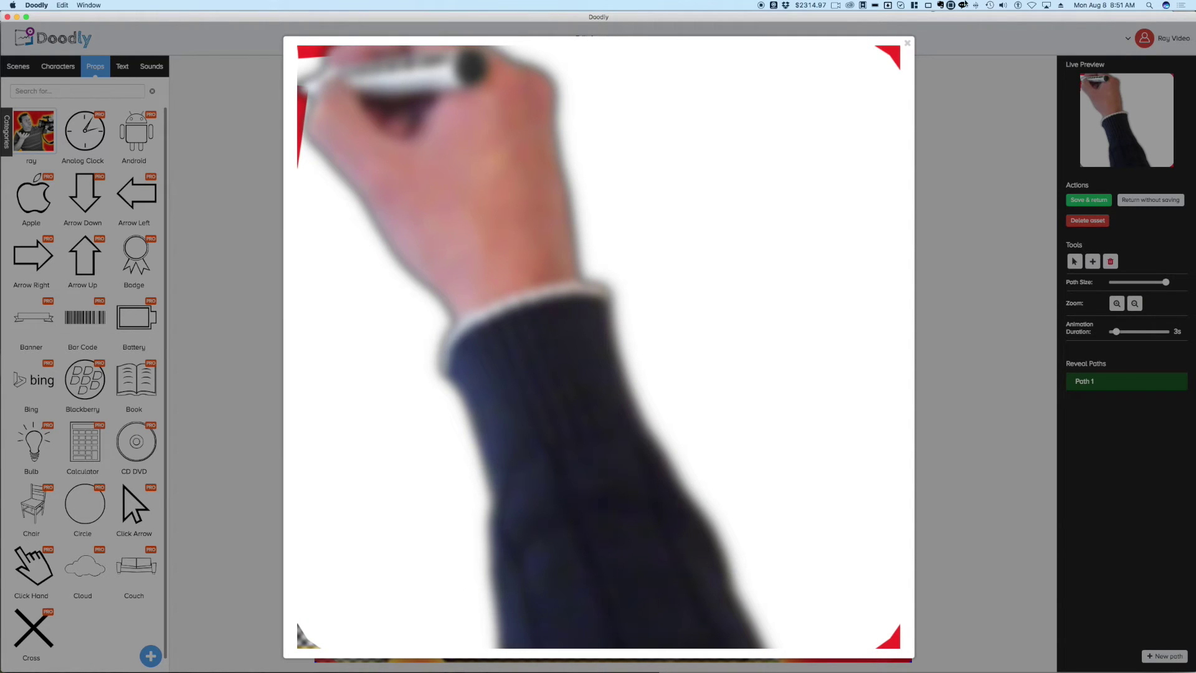
pyautogui.click(908, 43)
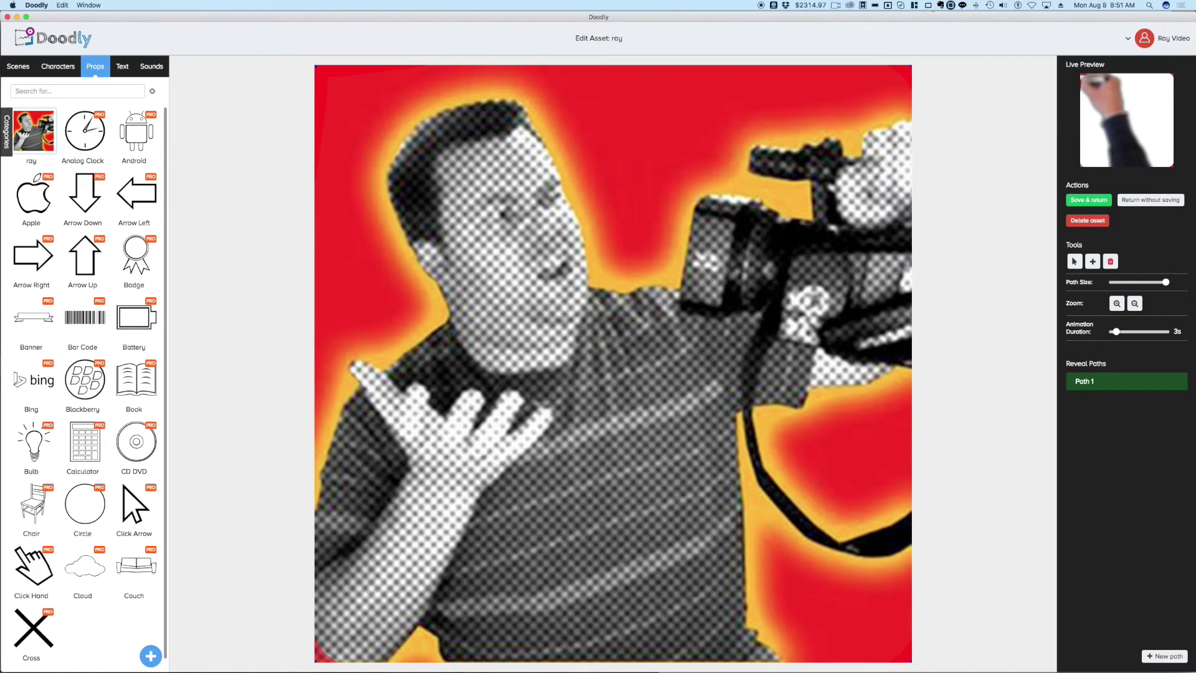
# Start Path 2 at the top of the head and trace down the left side and along the bottom.
pyautogui.click(1164, 656)
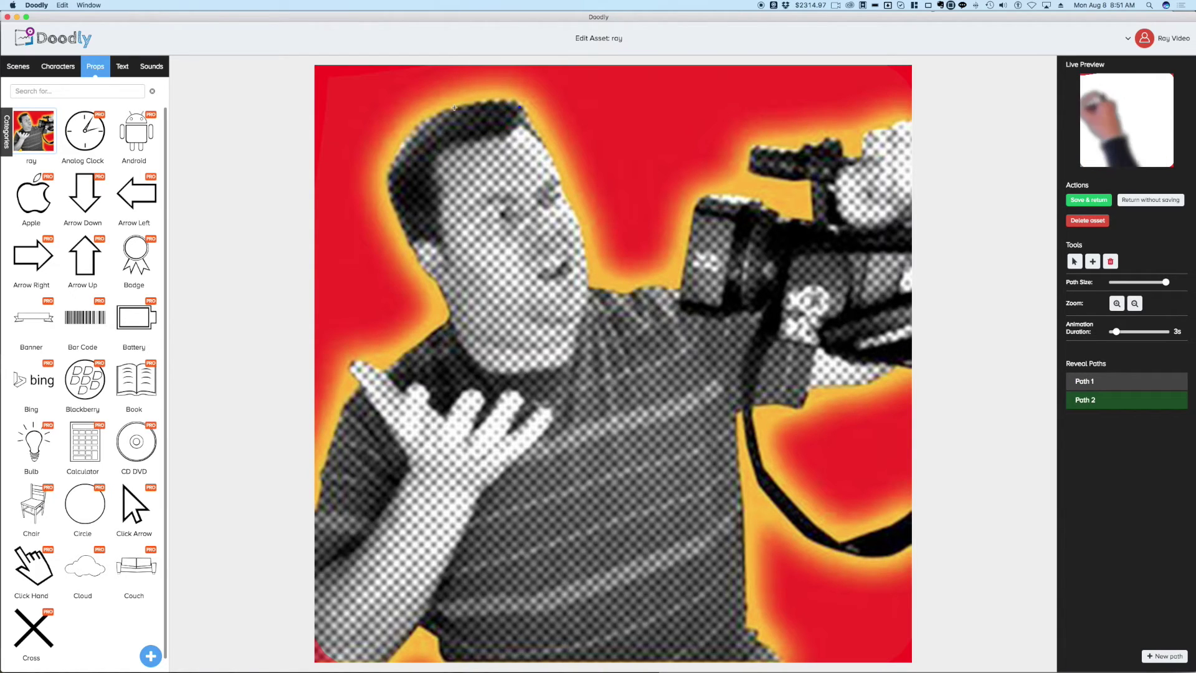
pyautogui.click(454, 108)
pyautogui.click(405, 146)
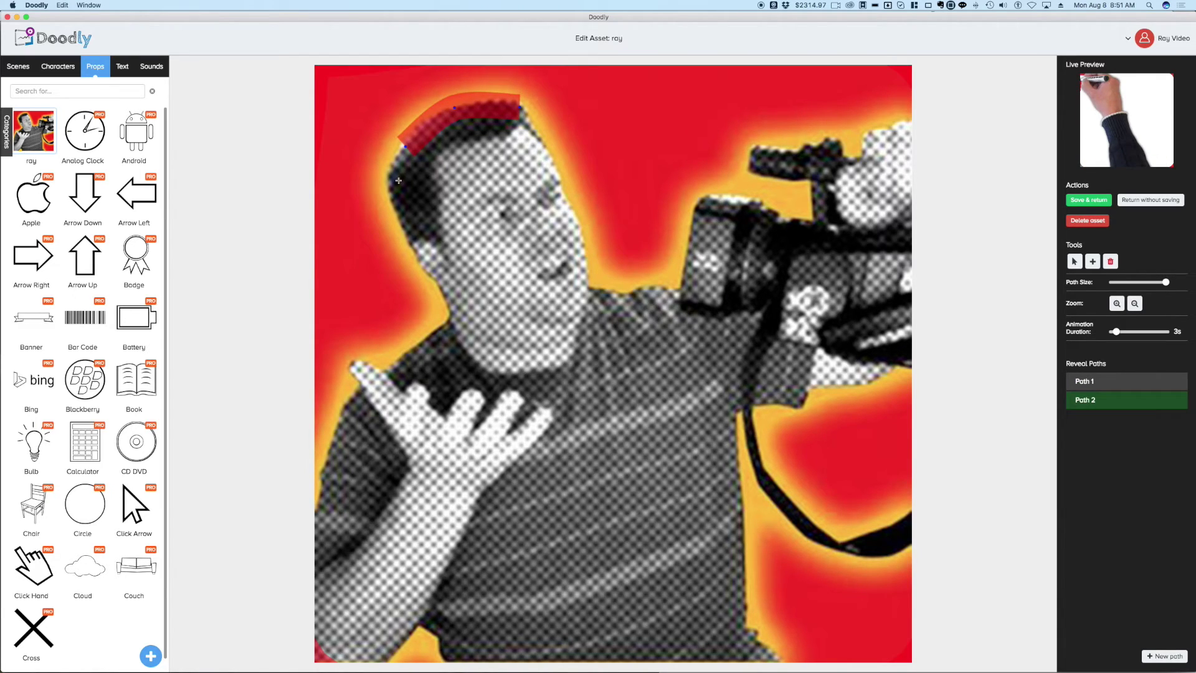
pyautogui.click(422, 266)
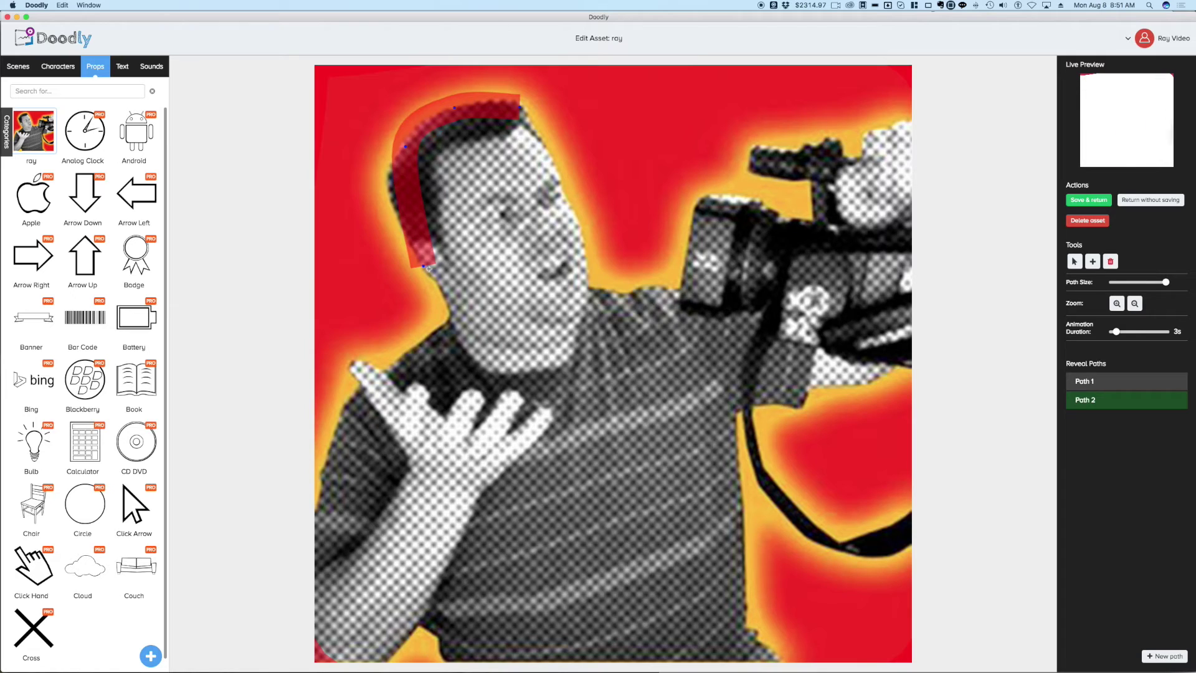
pyautogui.click(449, 303)
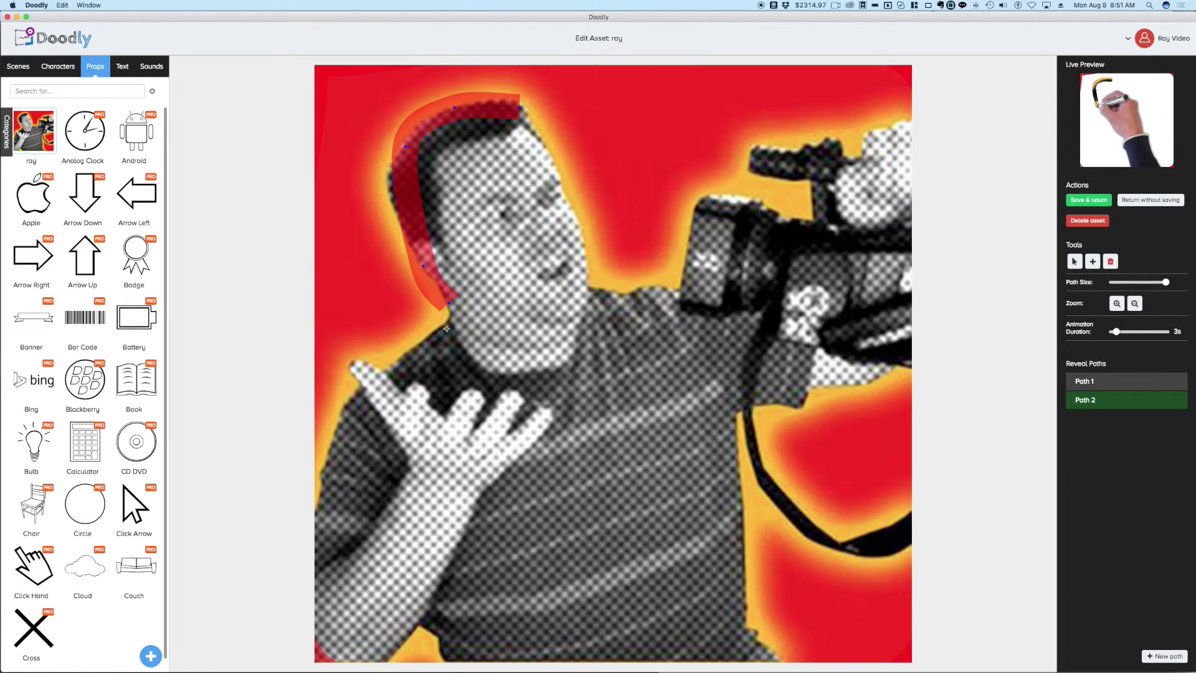
pyautogui.click(446, 329)
pyautogui.click(389, 366)
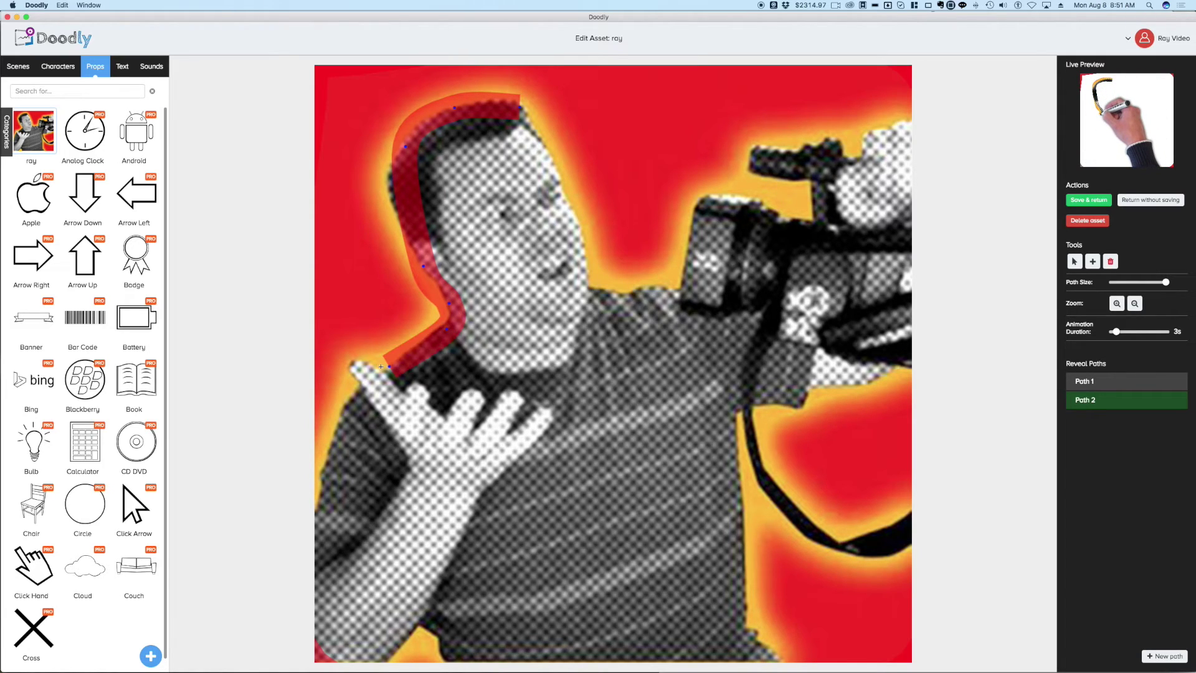
pyautogui.click(357, 367)
pyautogui.click(353, 396)
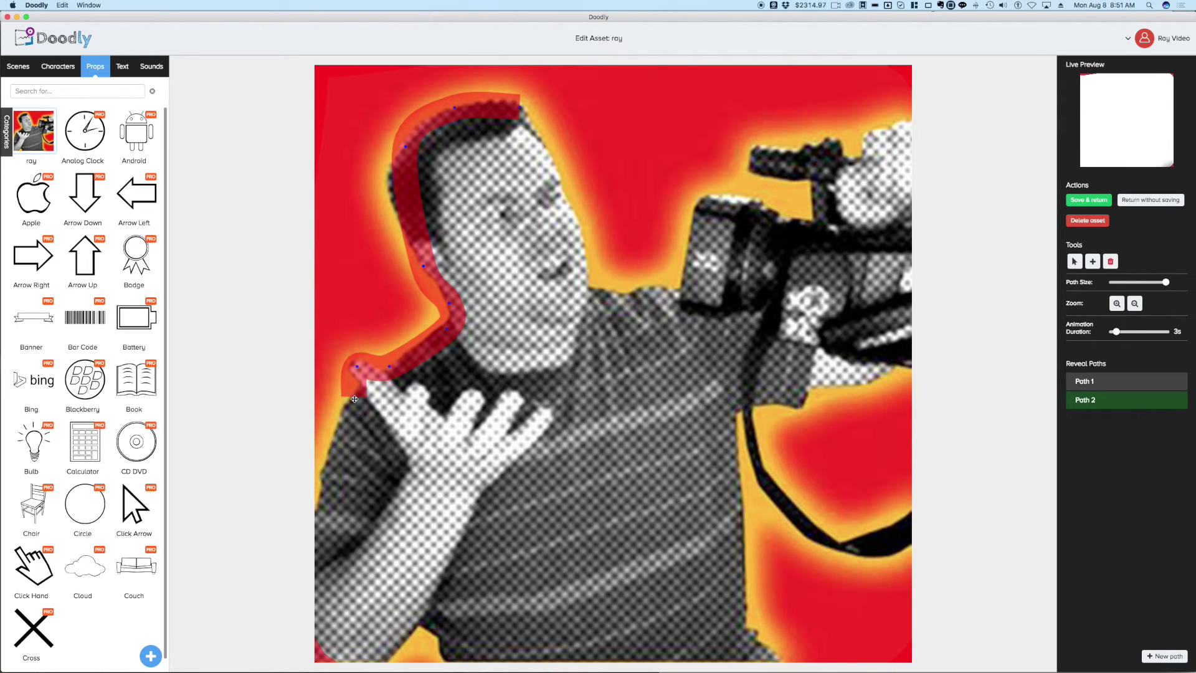
pyautogui.click(327, 453)
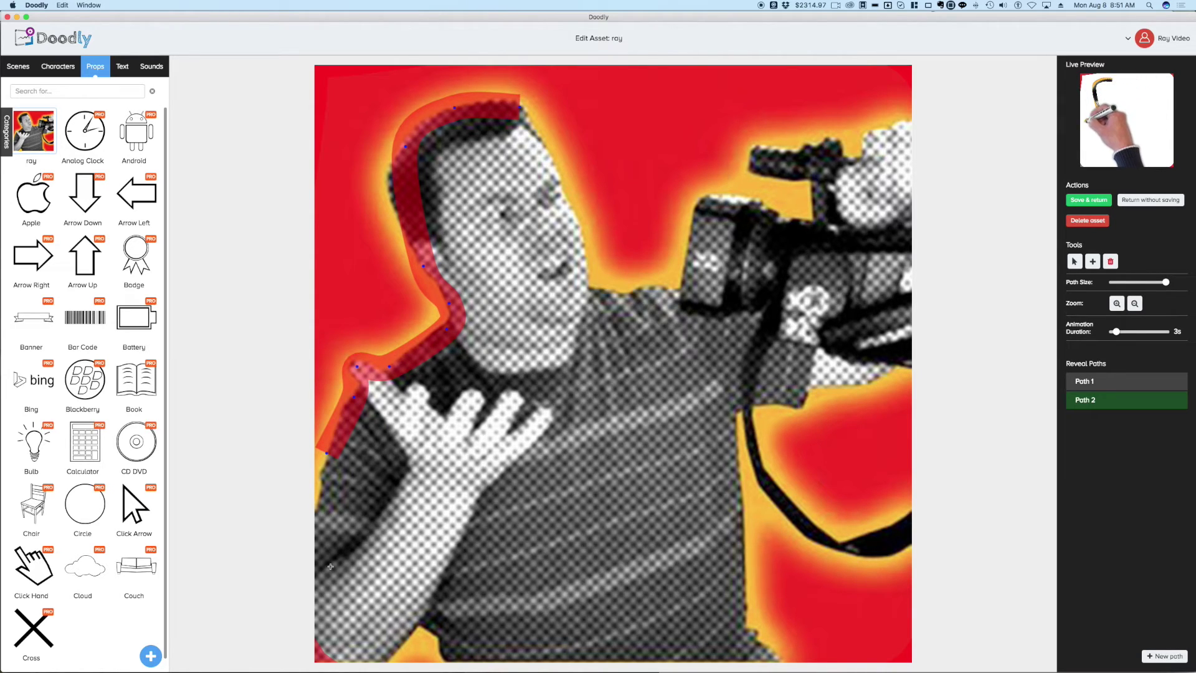
pyautogui.click(323, 573)
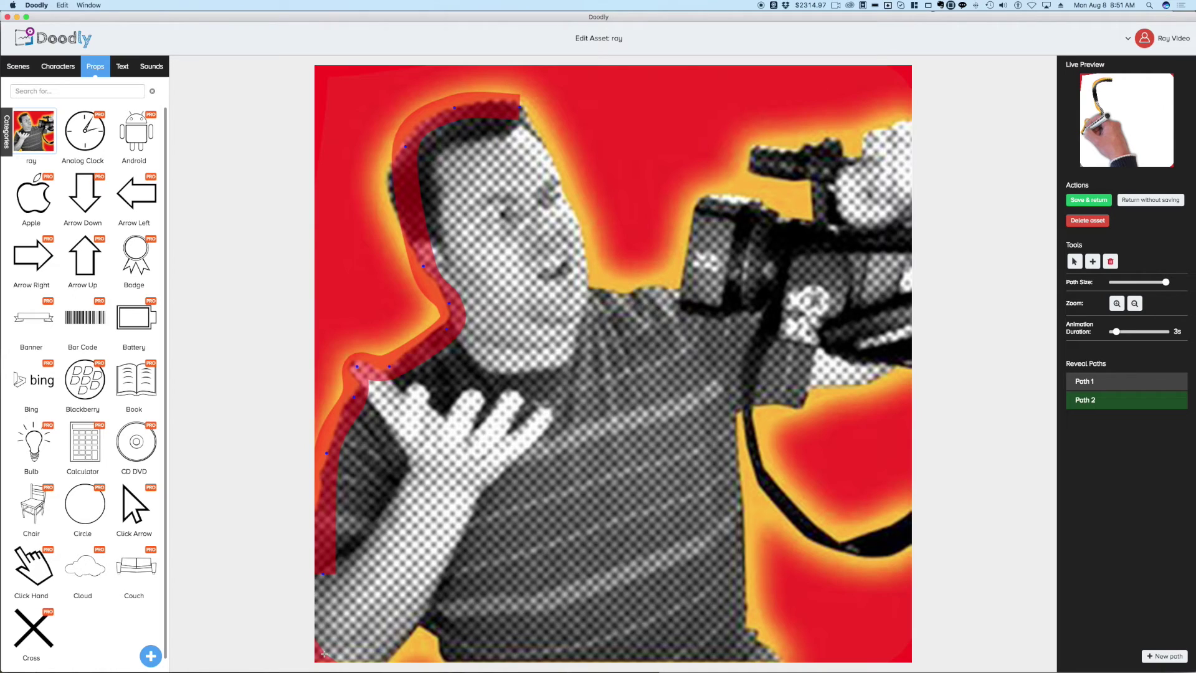
pyautogui.click(324, 654)
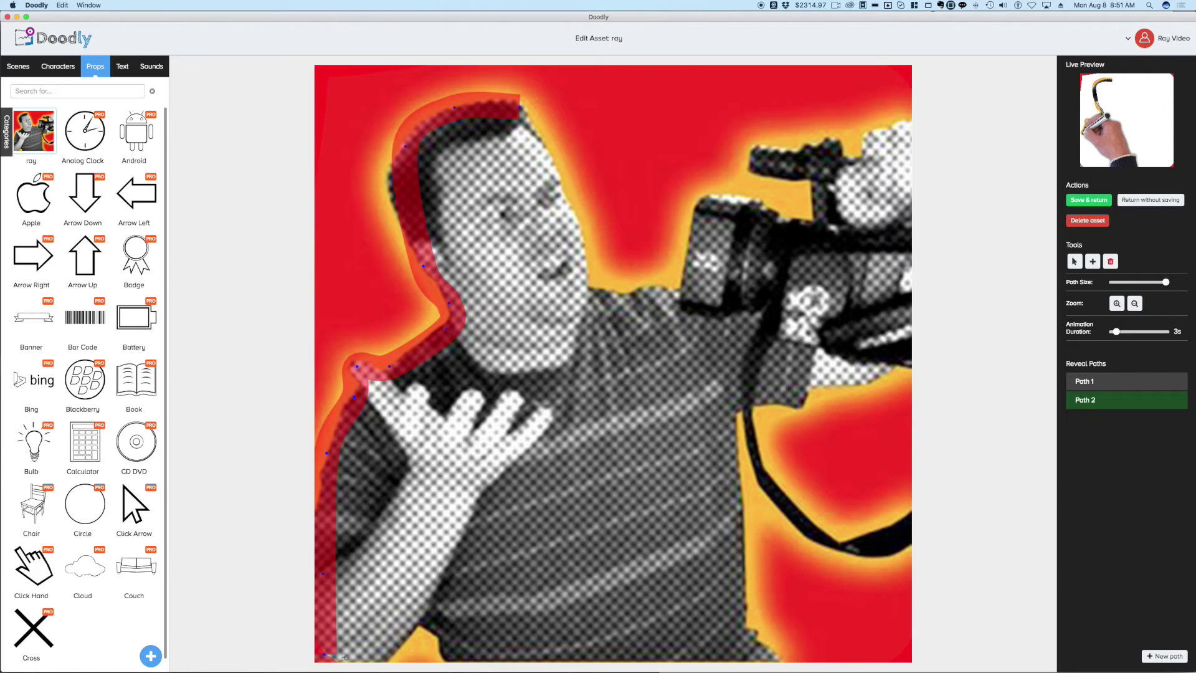
pyautogui.click(419, 620)
pyautogui.click(438, 631)
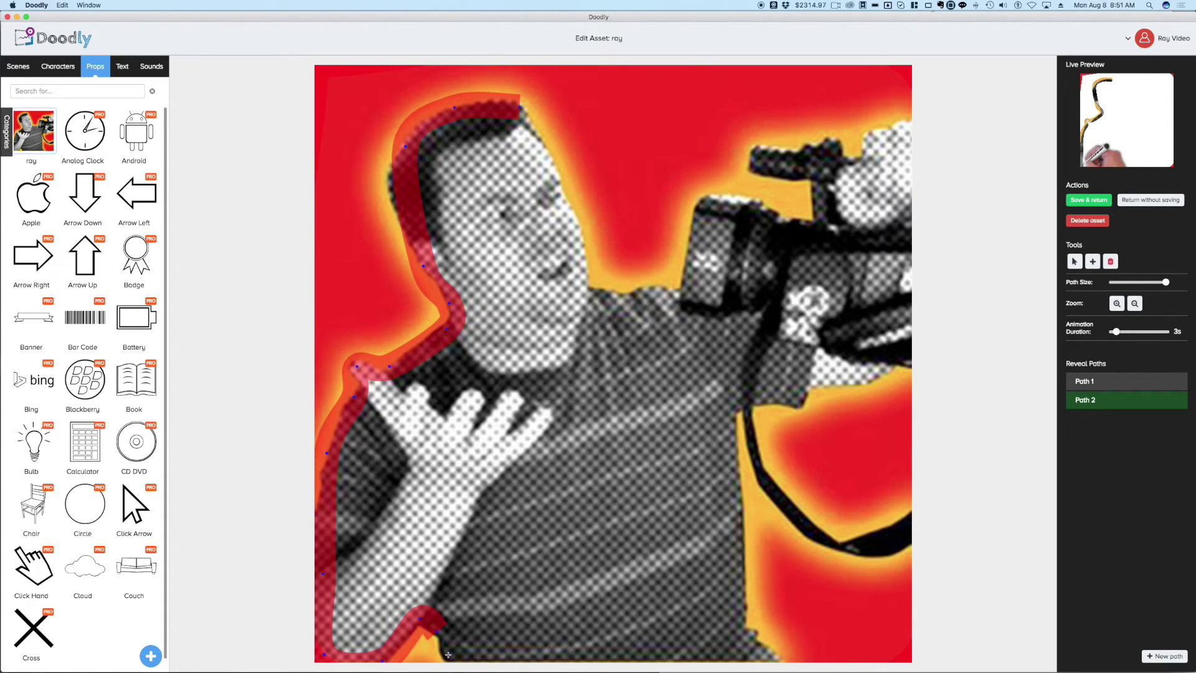
pyautogui.click(672, 657)
# Continue Path 2 up the shirt's right side, the camera's right edge, and across the camera top.
pyautogui.click(774, 659)
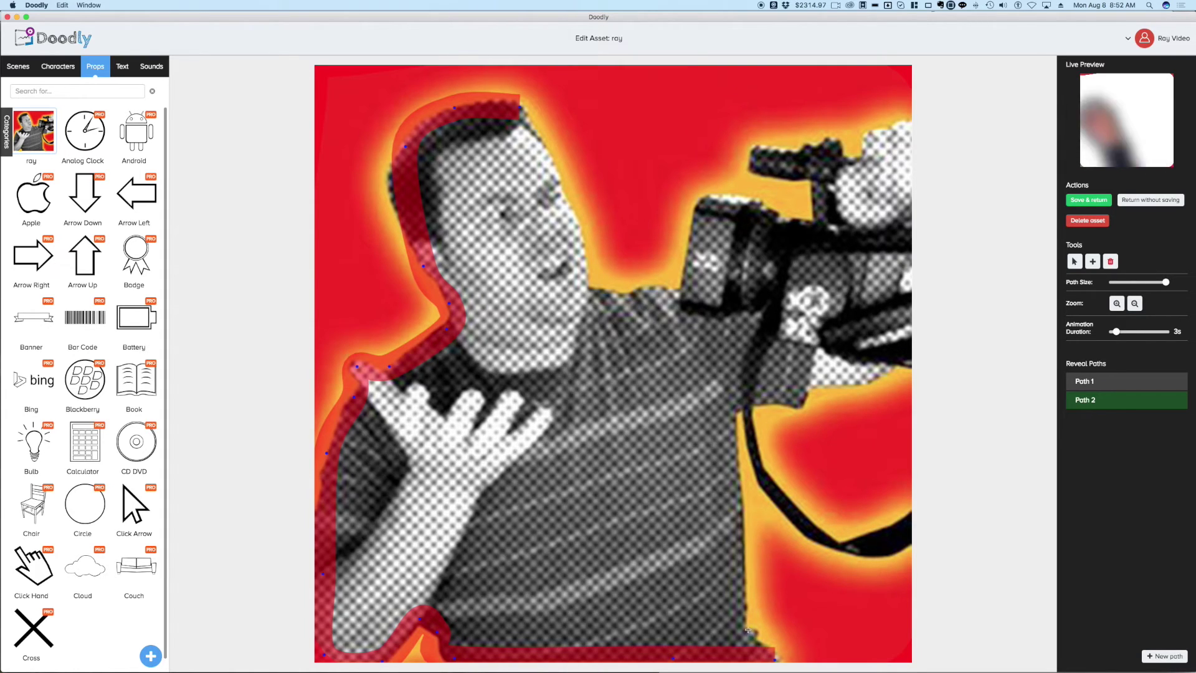
pyautogui.click(748, 631)
pyautogui.click(734, 576)
pyautogui.click(735, 483)
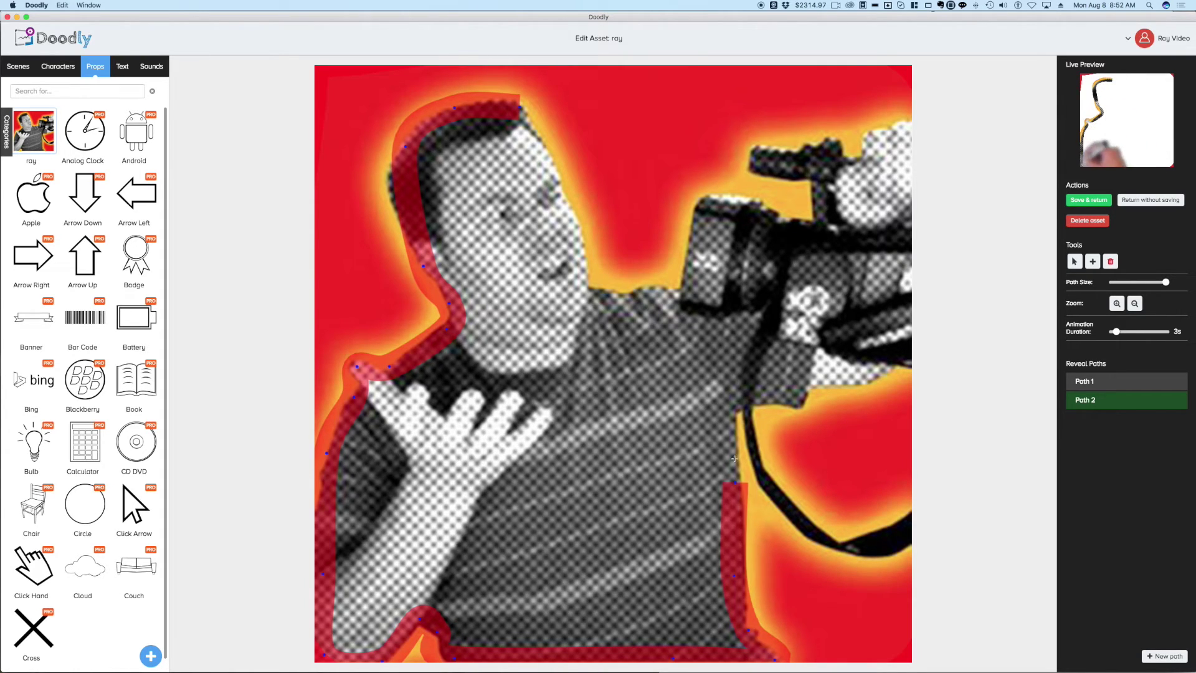
pyautogui.click(731, 402)
pyautogui.click(797, 397)
pyautogui.click(820, 377)
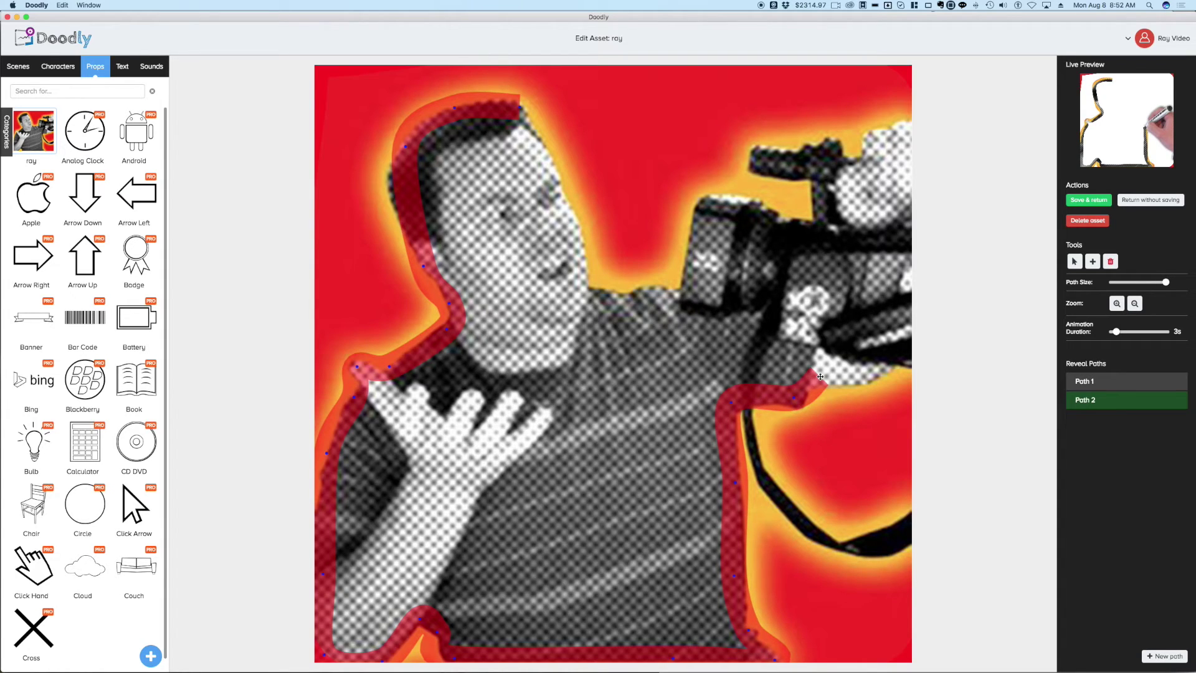
pyautogui.click(863, 372)
pyautogui.click(892, 356)
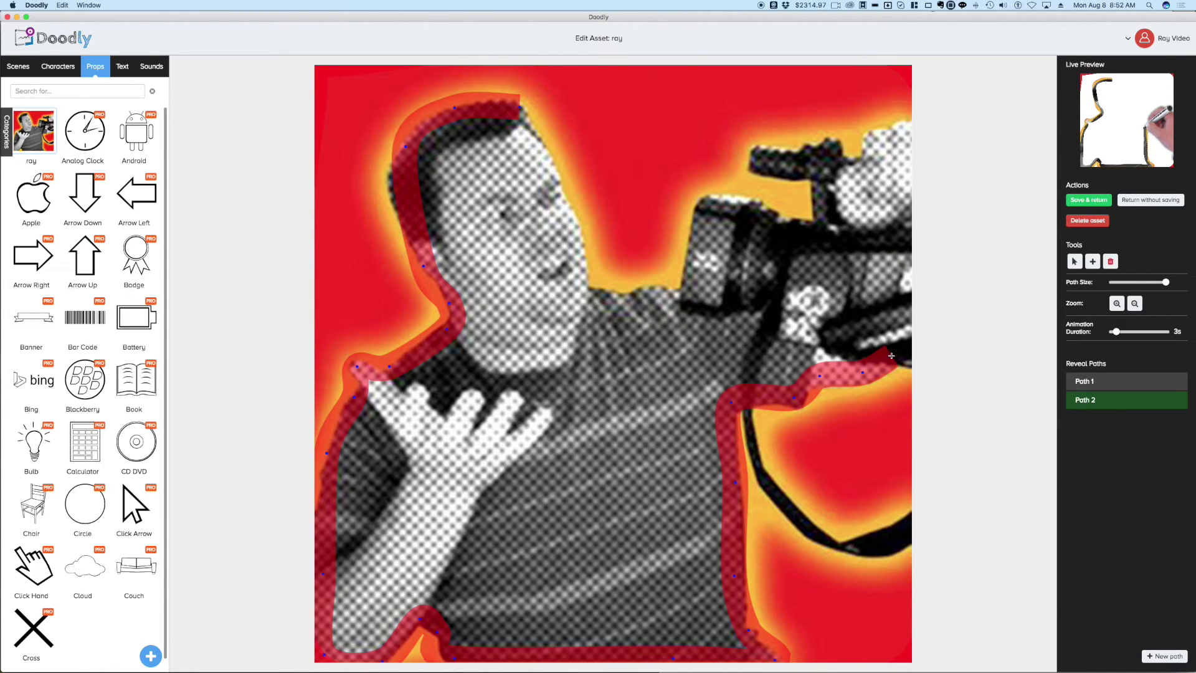
pyautogui.click(908, 287)
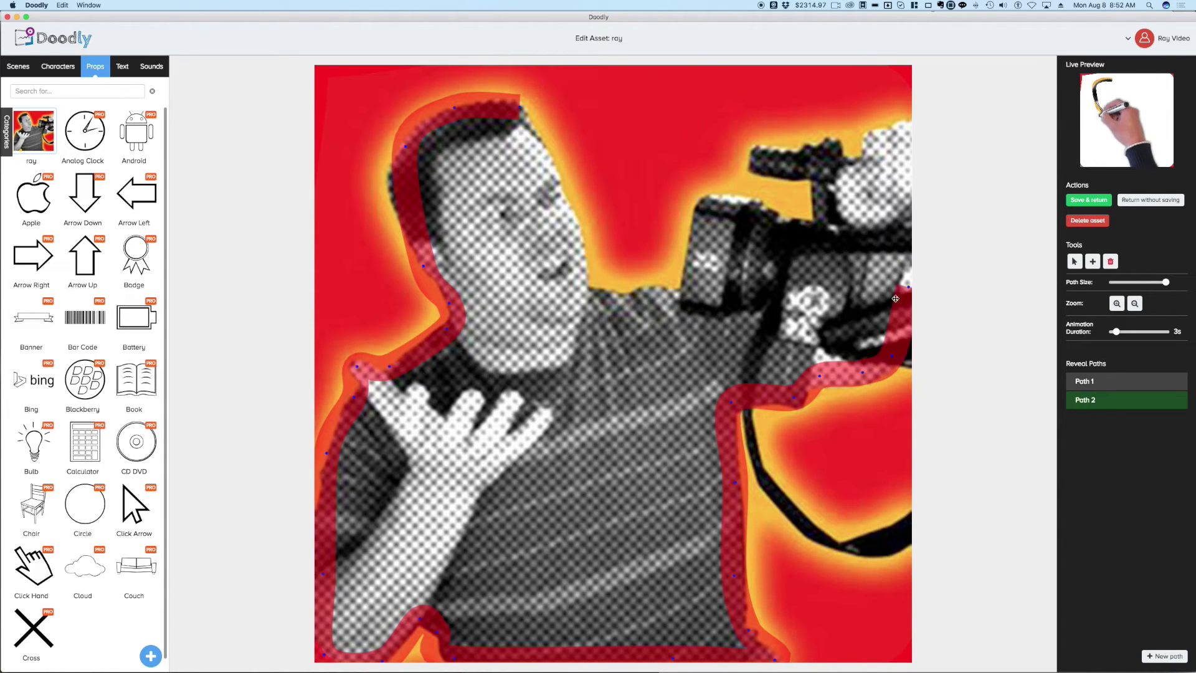
pyautogui.click(908, 144)
pyautogui.click(861, 144)
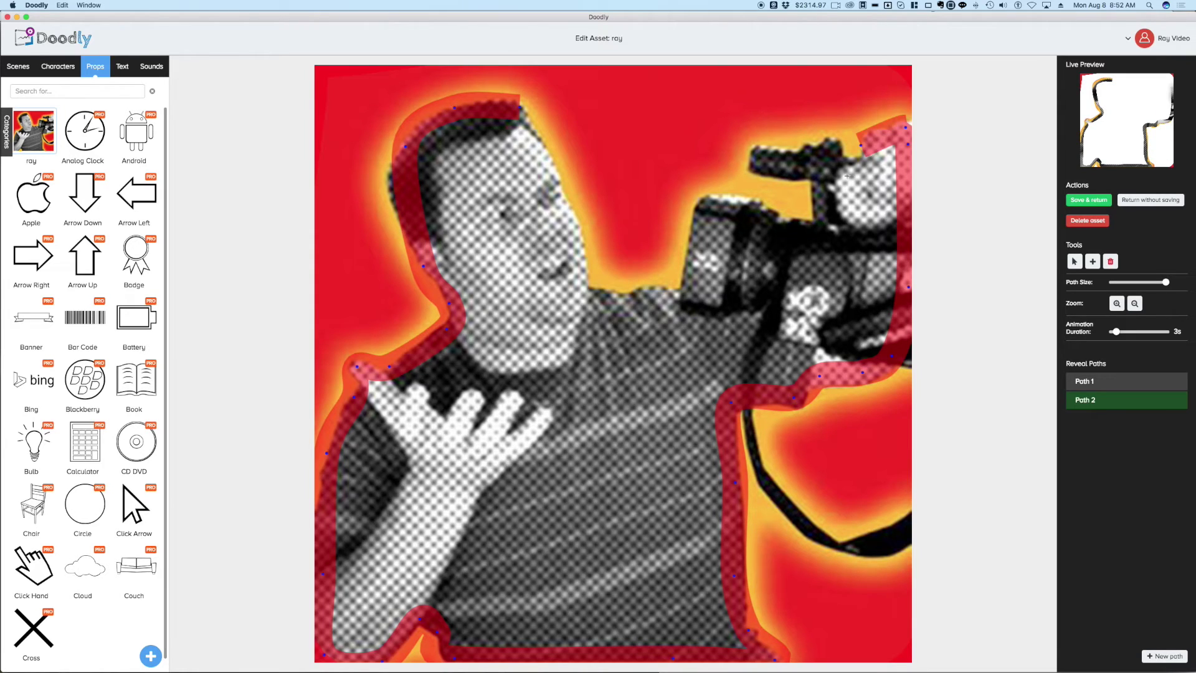
pyautogui.click(845, 177)
pyautogui.click(823, 153)
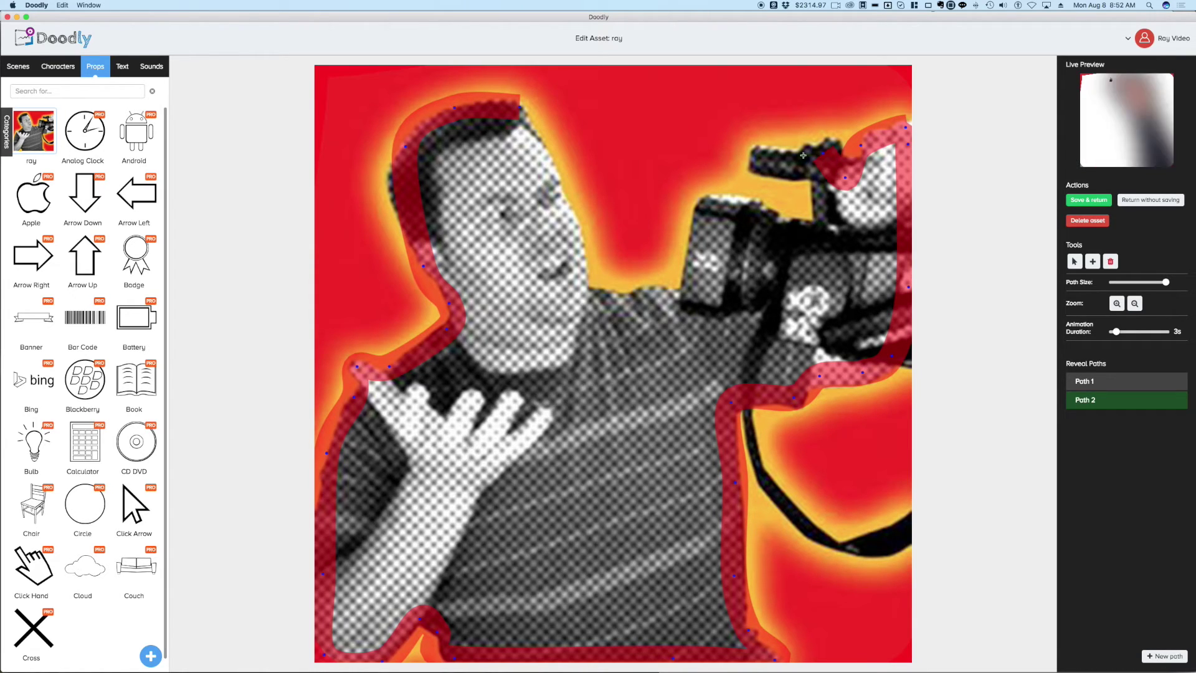
pyautogui.click(788, 152)
# Trace Path 2 down the camera front, across the lens and shoulder, and up the face to the head.
pyautogui.click(755, 153)
pyautogui.click(752, 166)
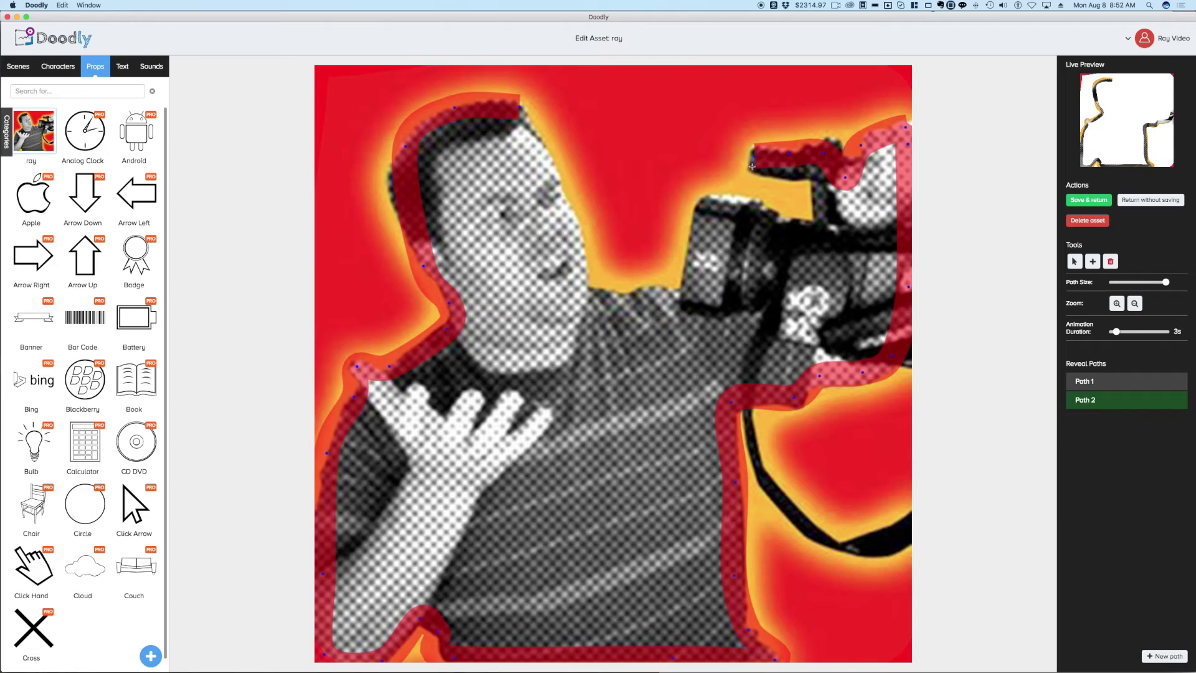
pyautogui.click(749, 172)
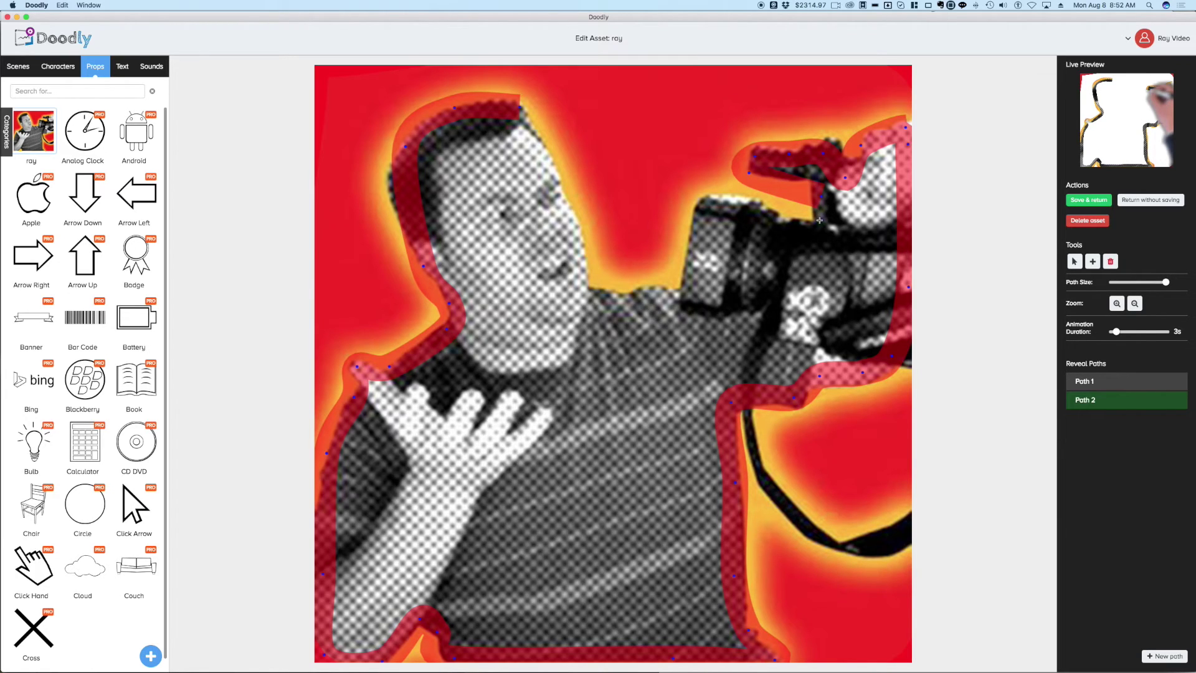
pyautogui.click(774, 222)
pyautogui.click(721, 205)
pyautogui.click(703, 205)
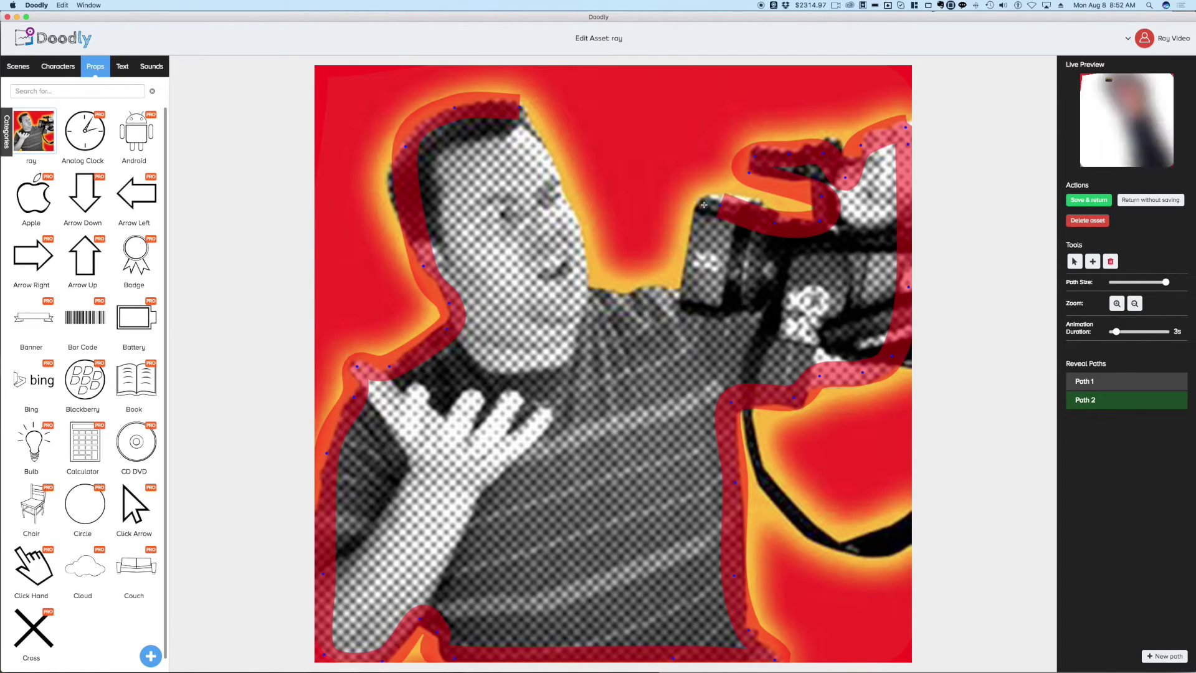
pyautogui.click(687, 257)
pyautogui.click(688, 300)
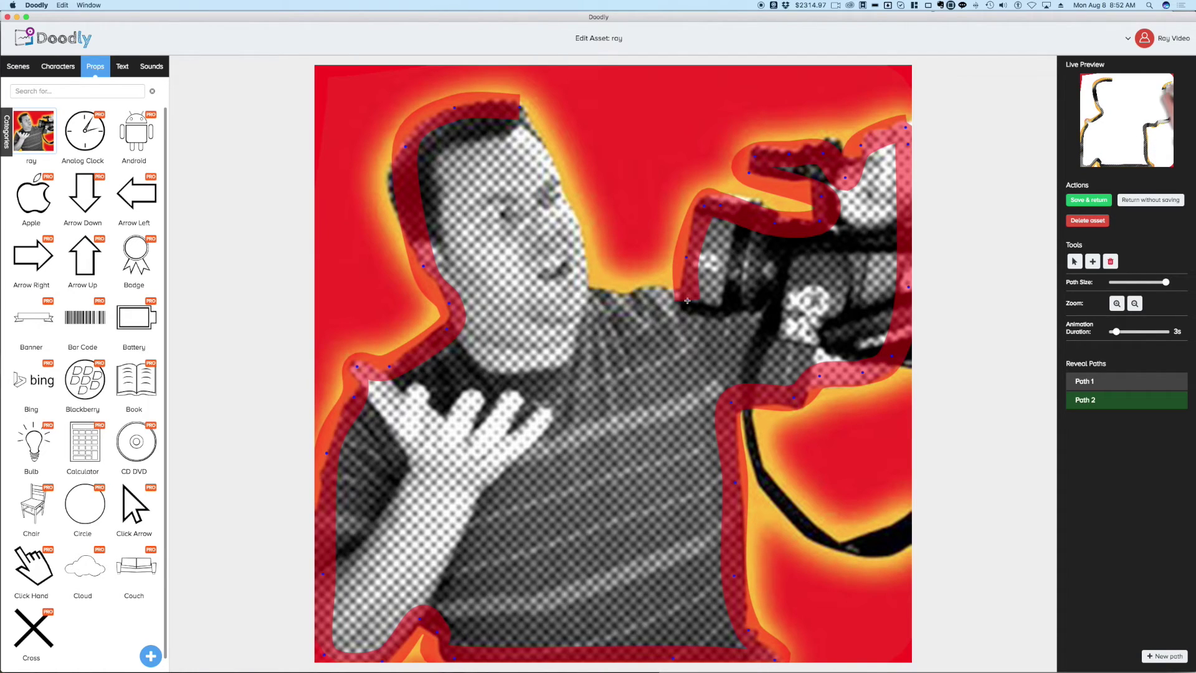
pyautogui.click(634, 300)
pyautogui.click(585, 301)
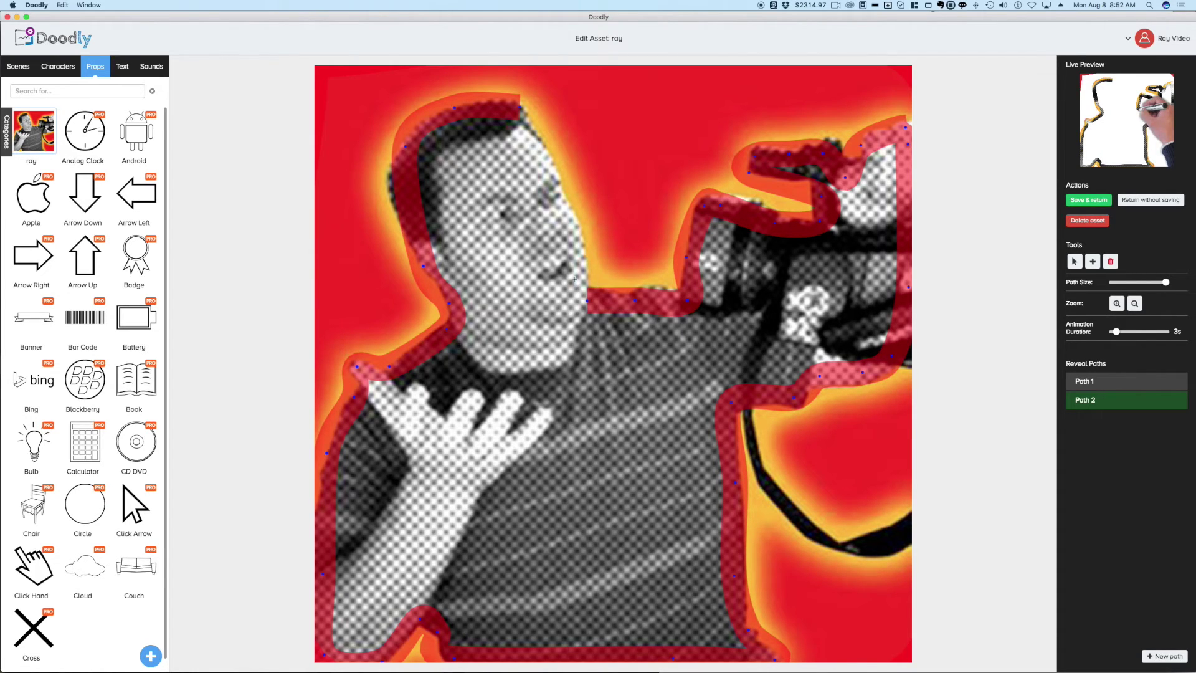
pyautogui.click(564, 222)
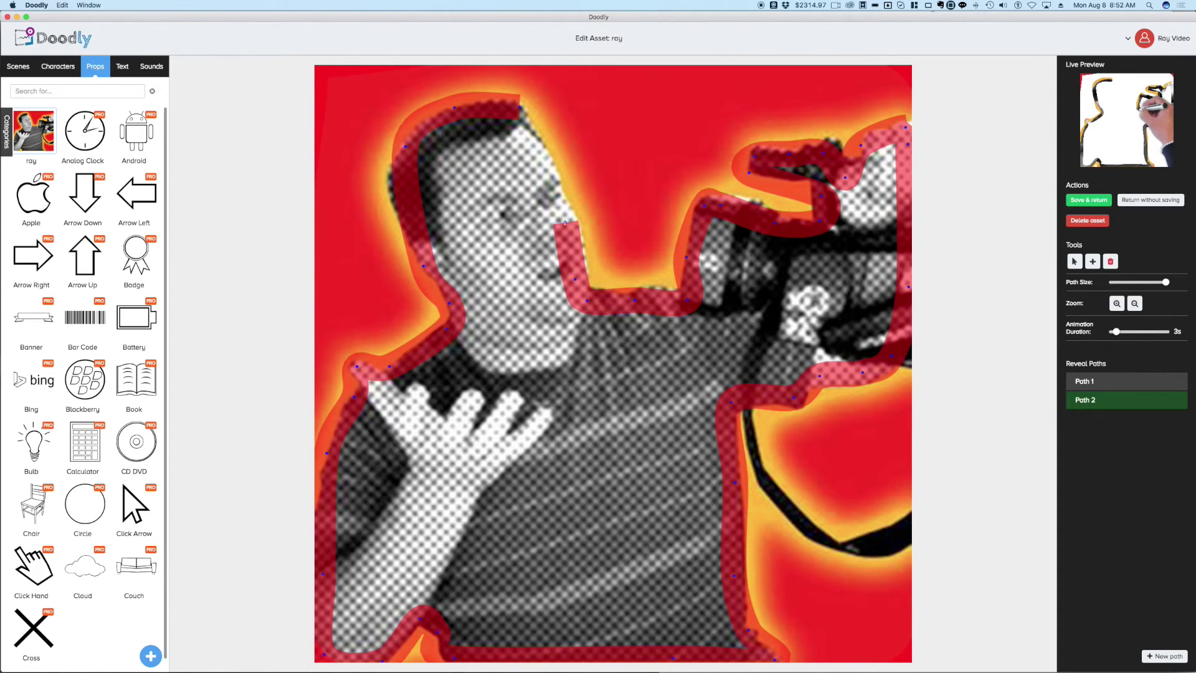
pyautogui.click(552, 182)
pyautogui.click(536, 144)
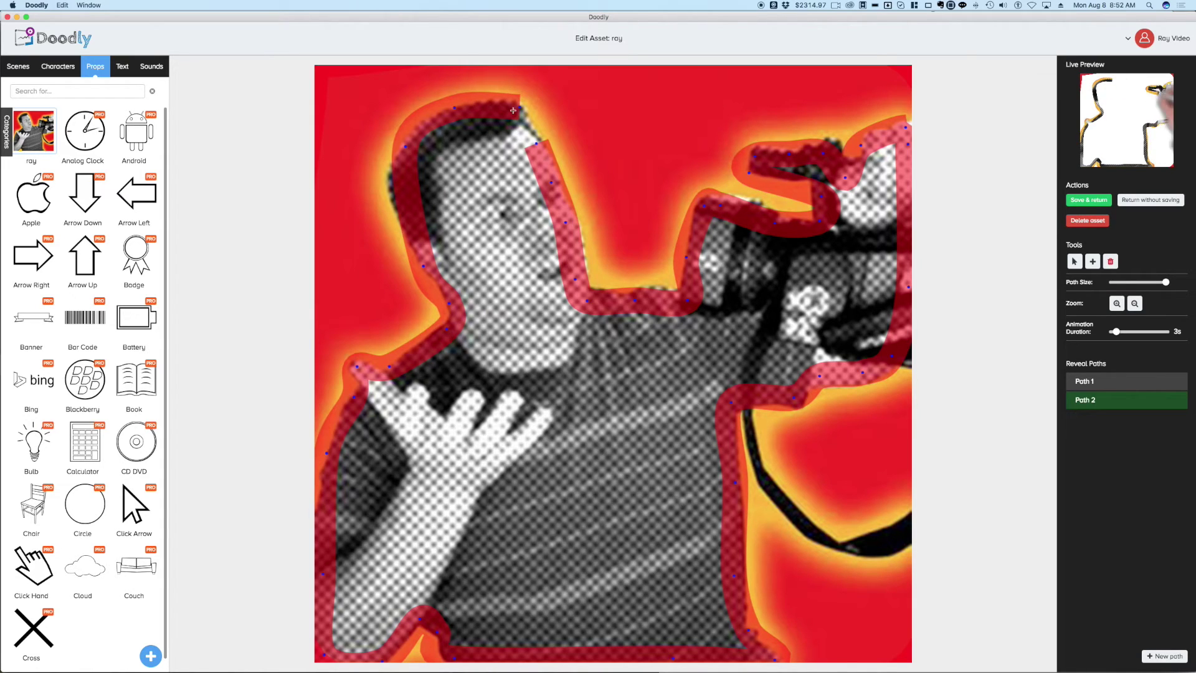
pyautogui.click(515, 109)
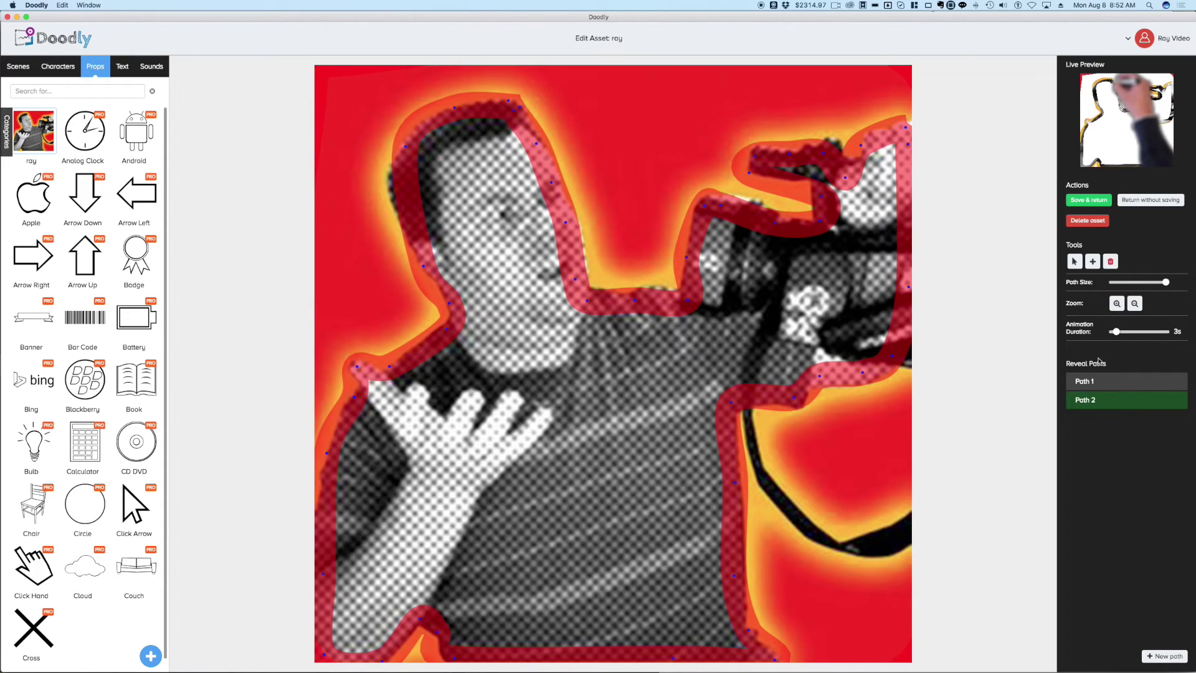
pyautogui.click(1112, 151)
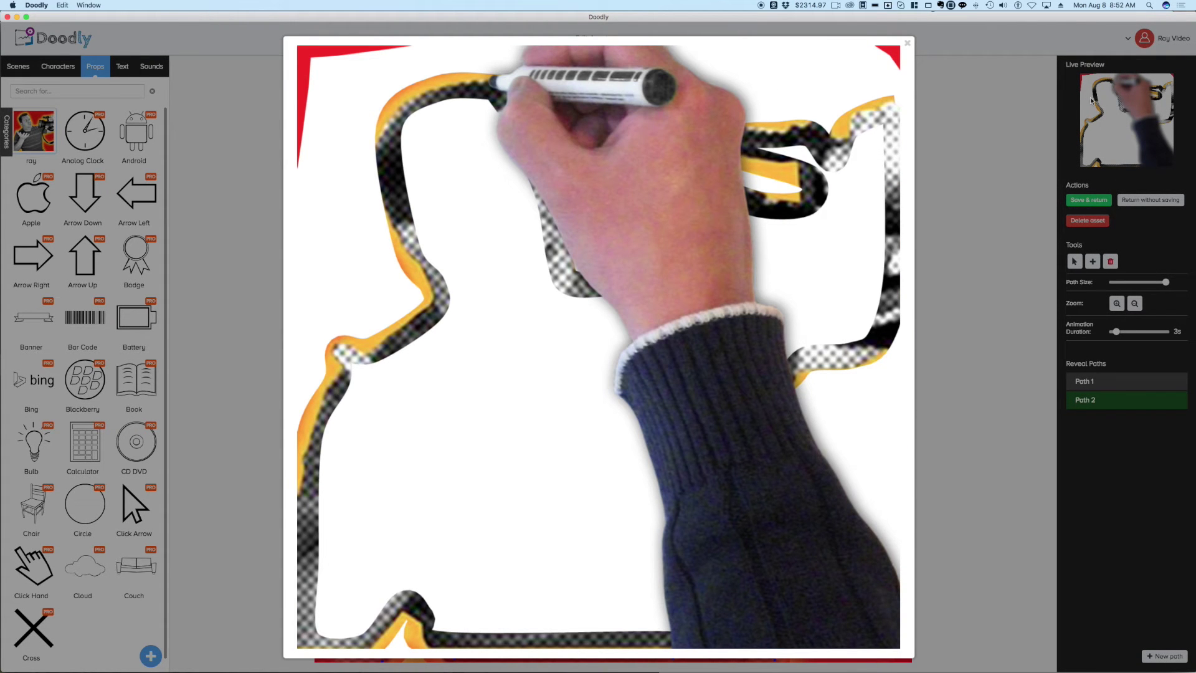
pyautogui.click(907, 44)
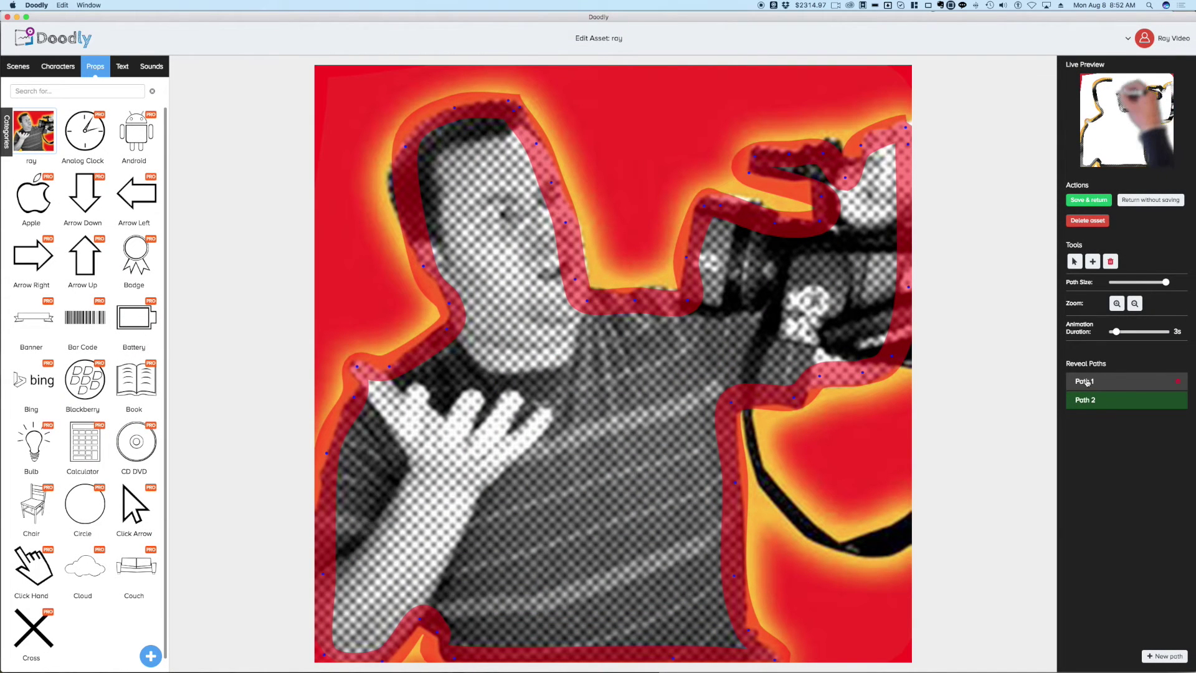
# Start Path 3 and zigzag it across the hair and face down to the neck.
pyautogui.click(1167, 656)
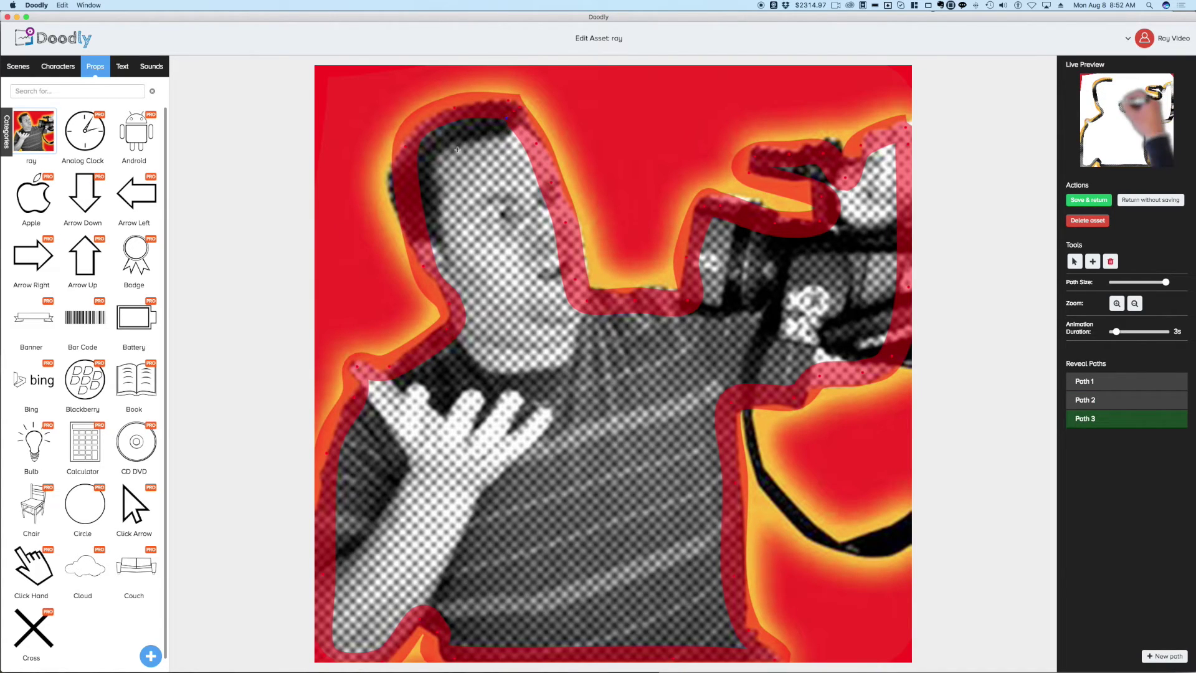
pyautogui.click(412, 148)
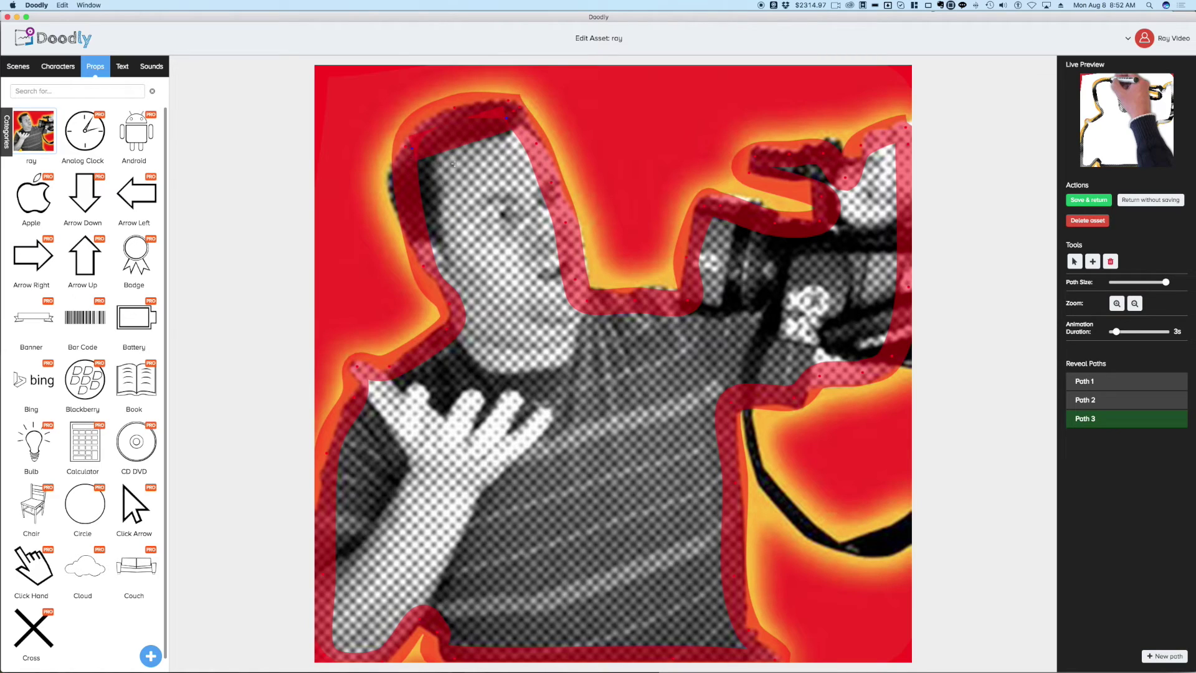
pyautogui.click(526, 137)
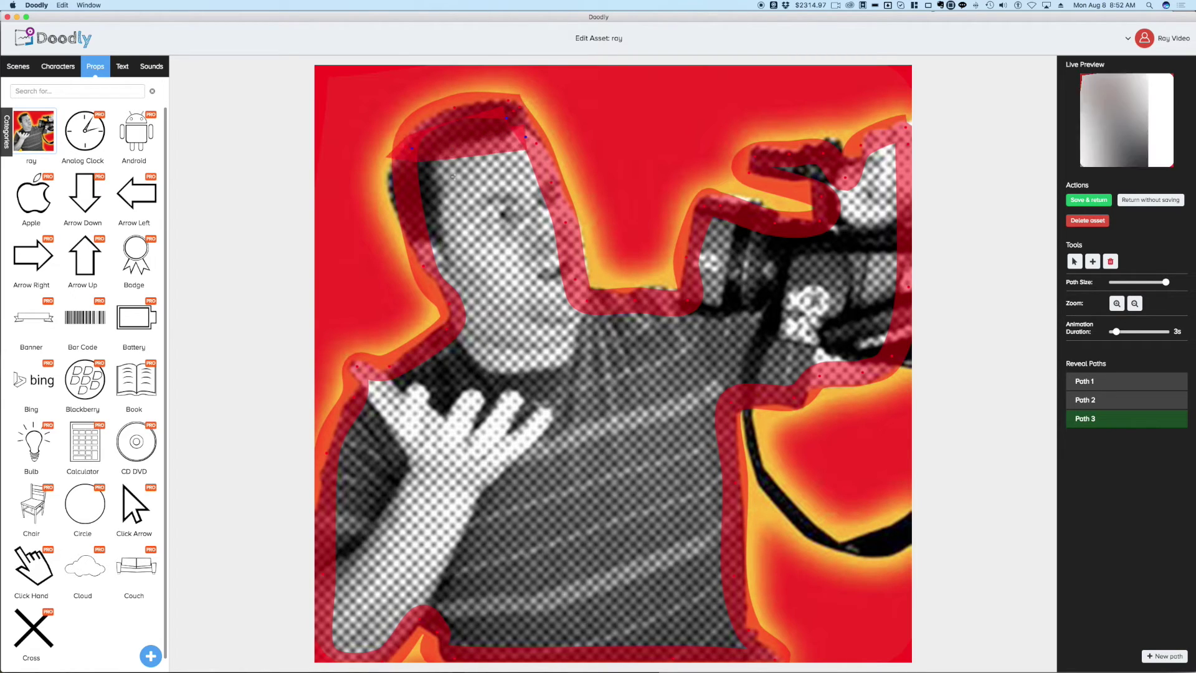
pyautogui.click(411, 176)
pyautogui.click(538, 168)
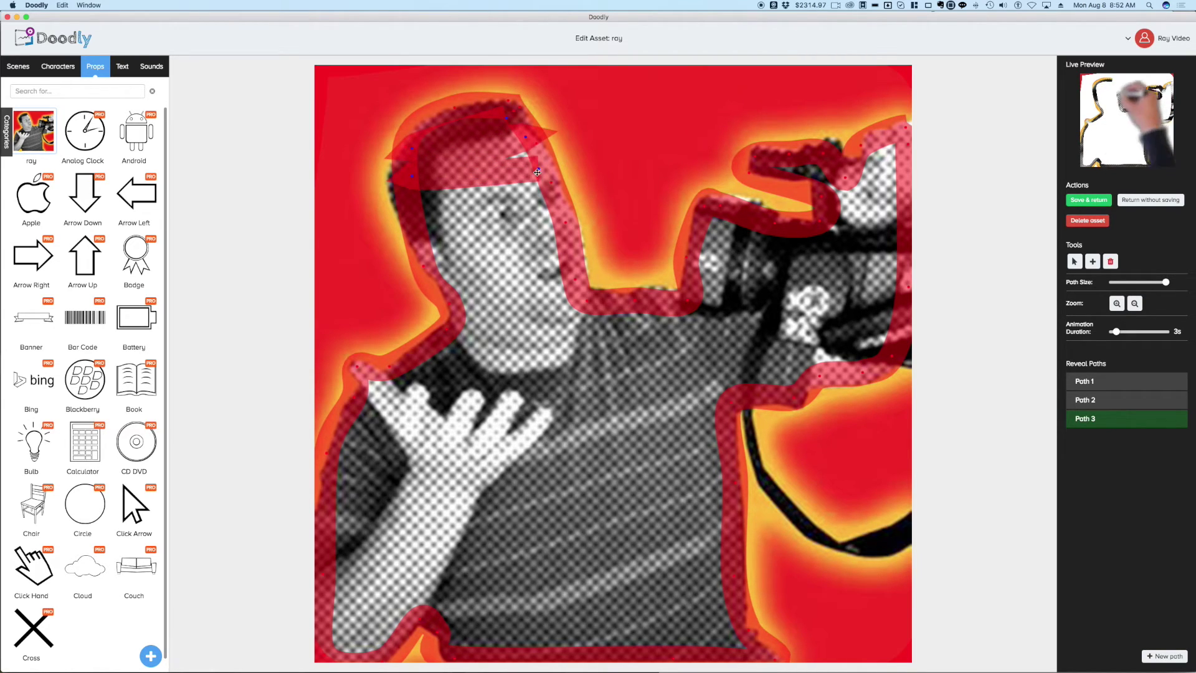
pyautogui.click(416, 202)
pyautogui.click(556, 195)
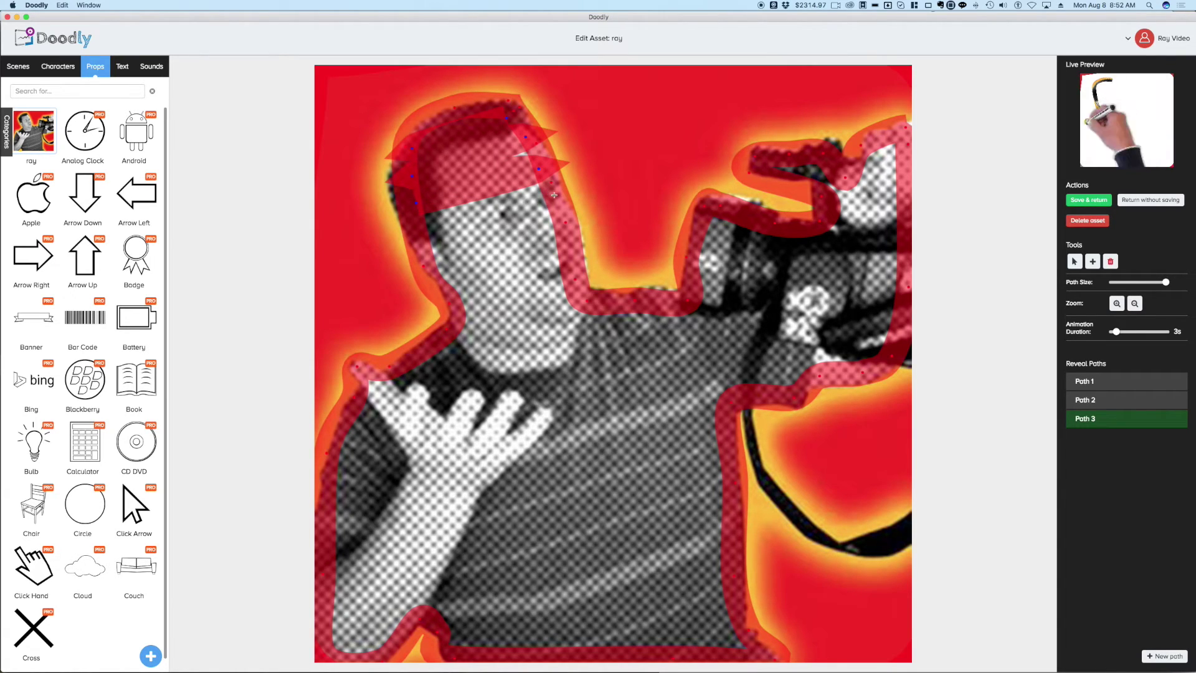
pyautogui.click(405, 234)
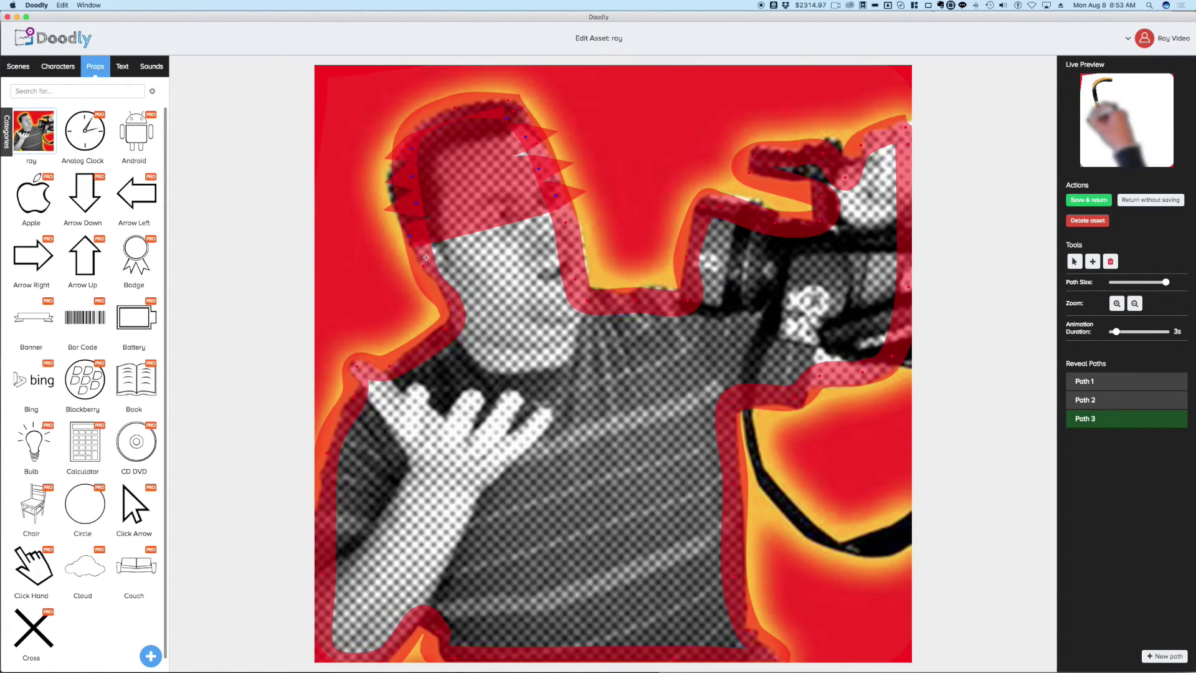
pyautogui.click(565, 216)
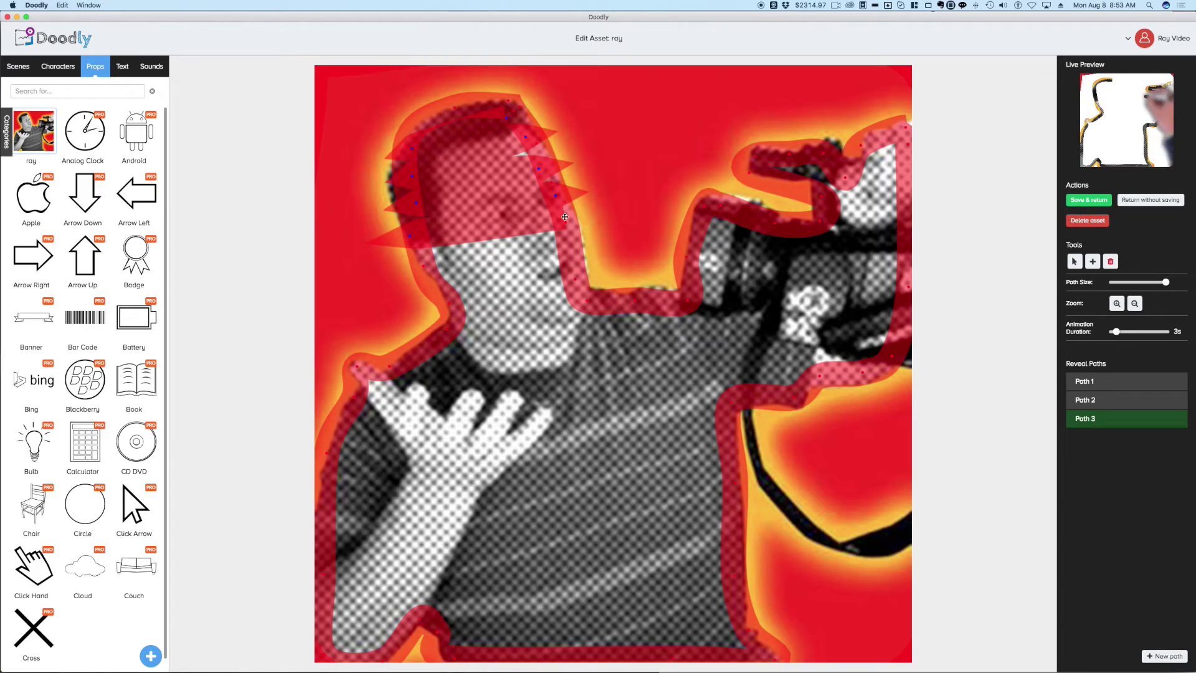
pyautogui.click(427, 264)
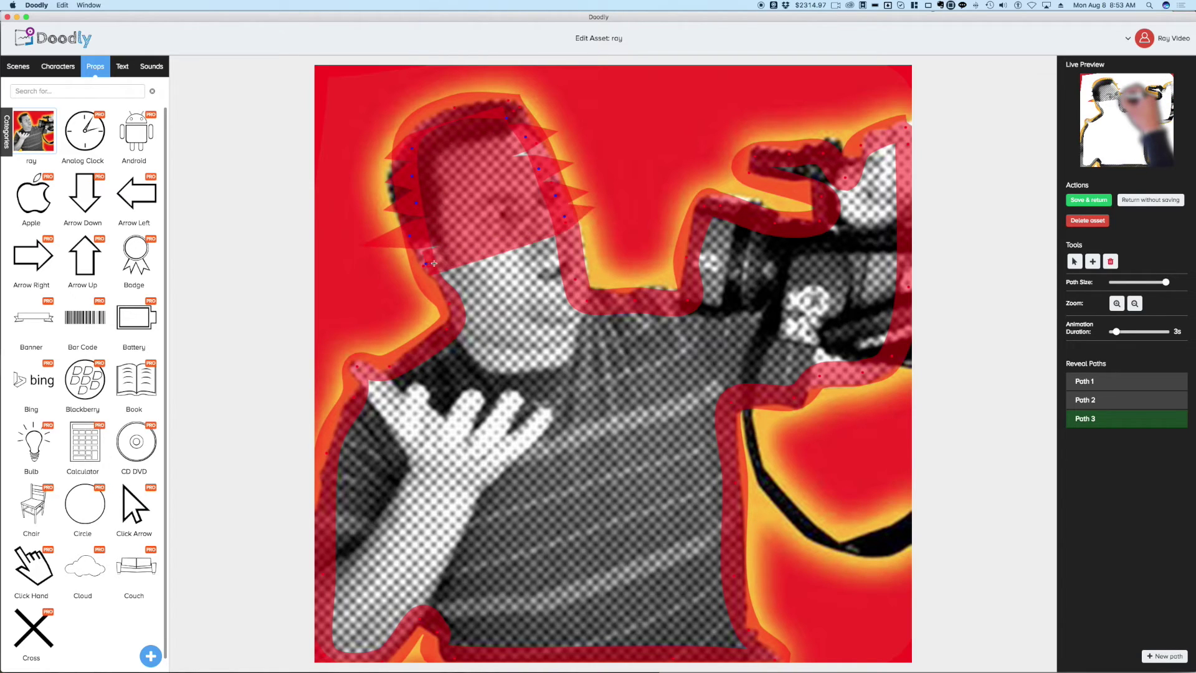
pyautogui.click(571, 241)
pyautogui.click(441, 289)
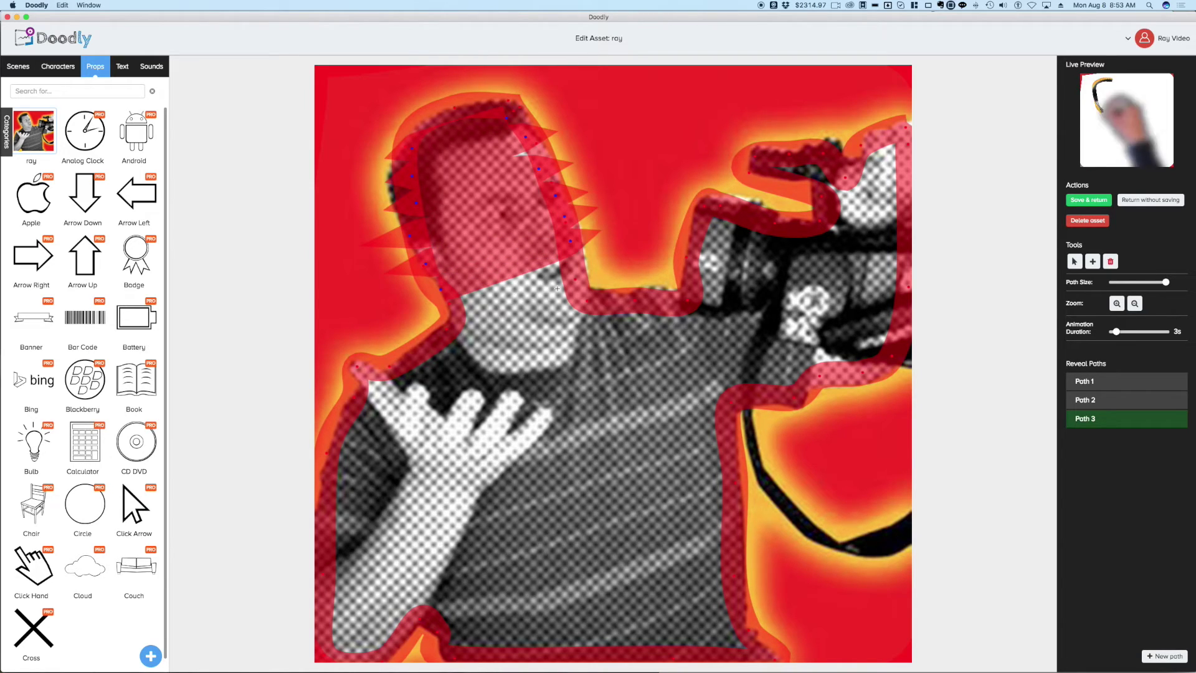
pyautogui.click(576, 268)
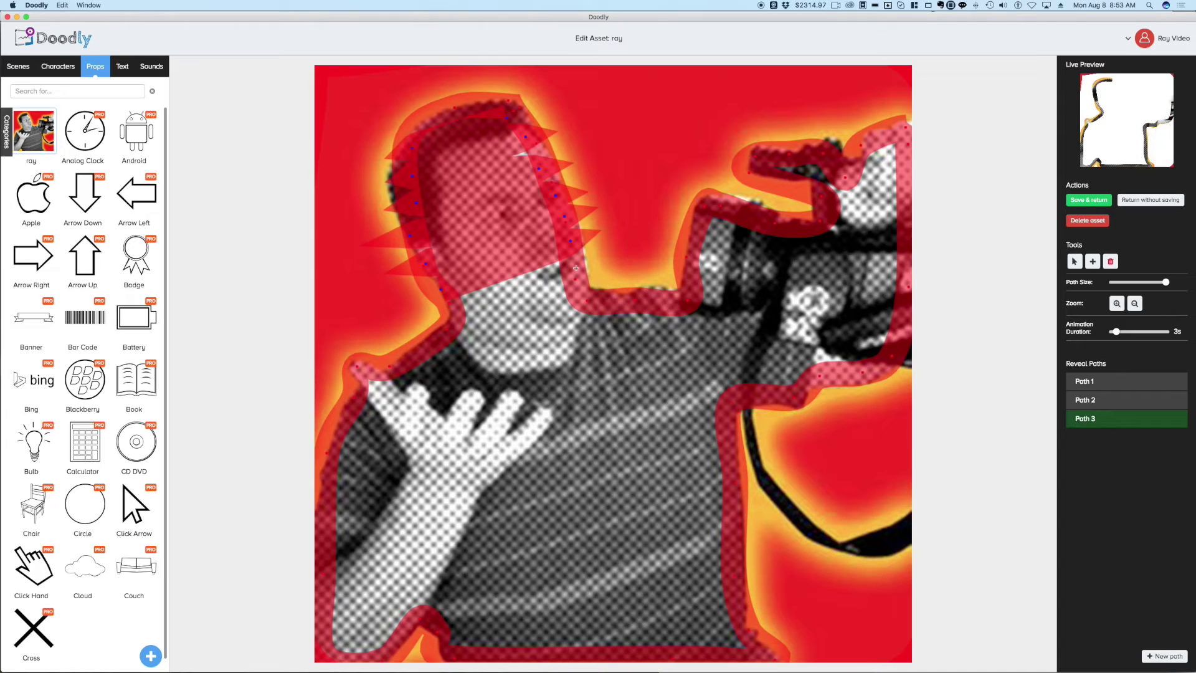
pyautogui.click(462, 311)
pyautogui.click(599, 297)
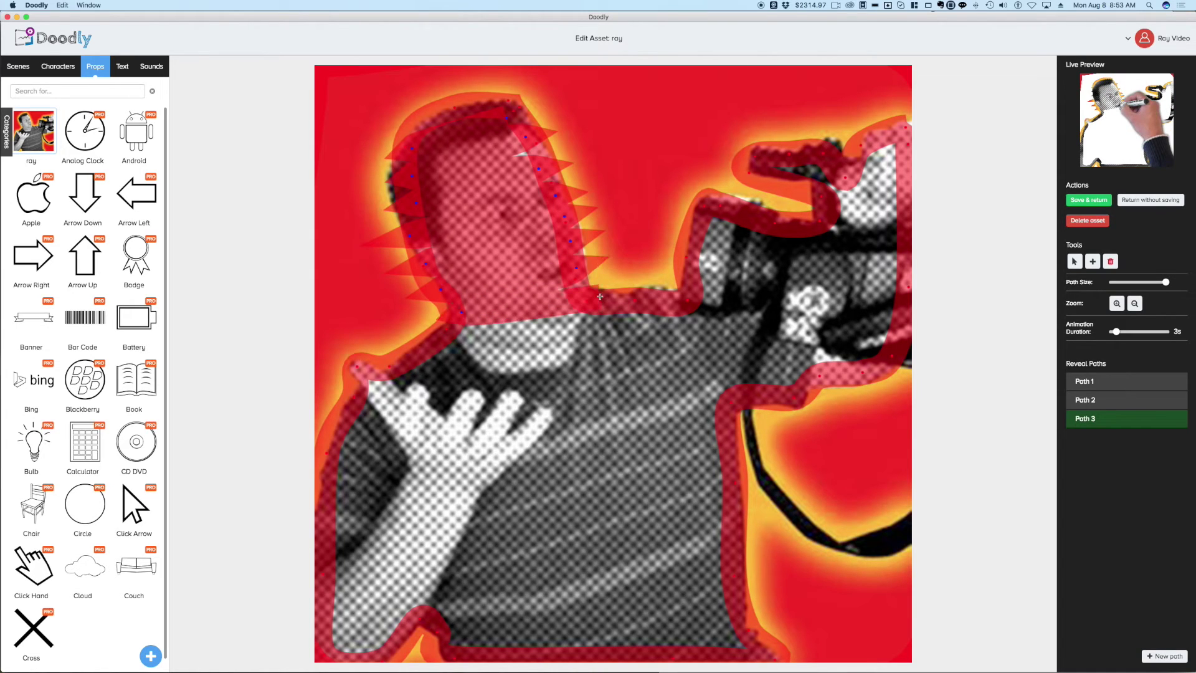
pyautogui.click(441, 342)
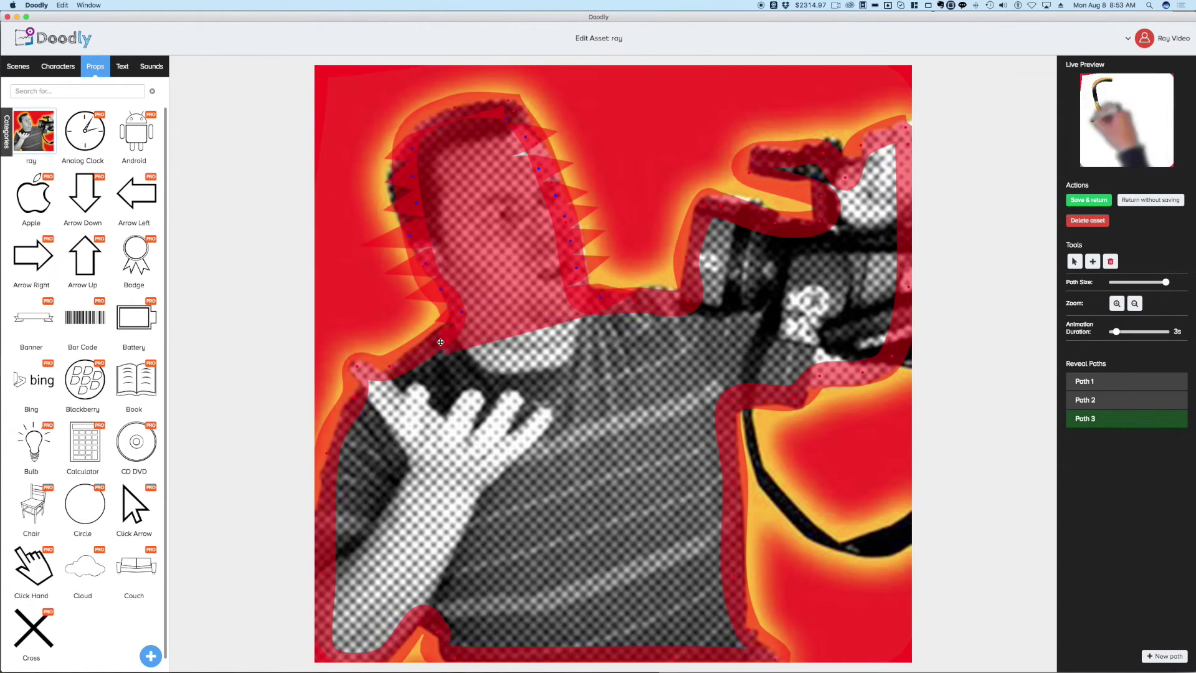
pyautogui.click(654, 317)
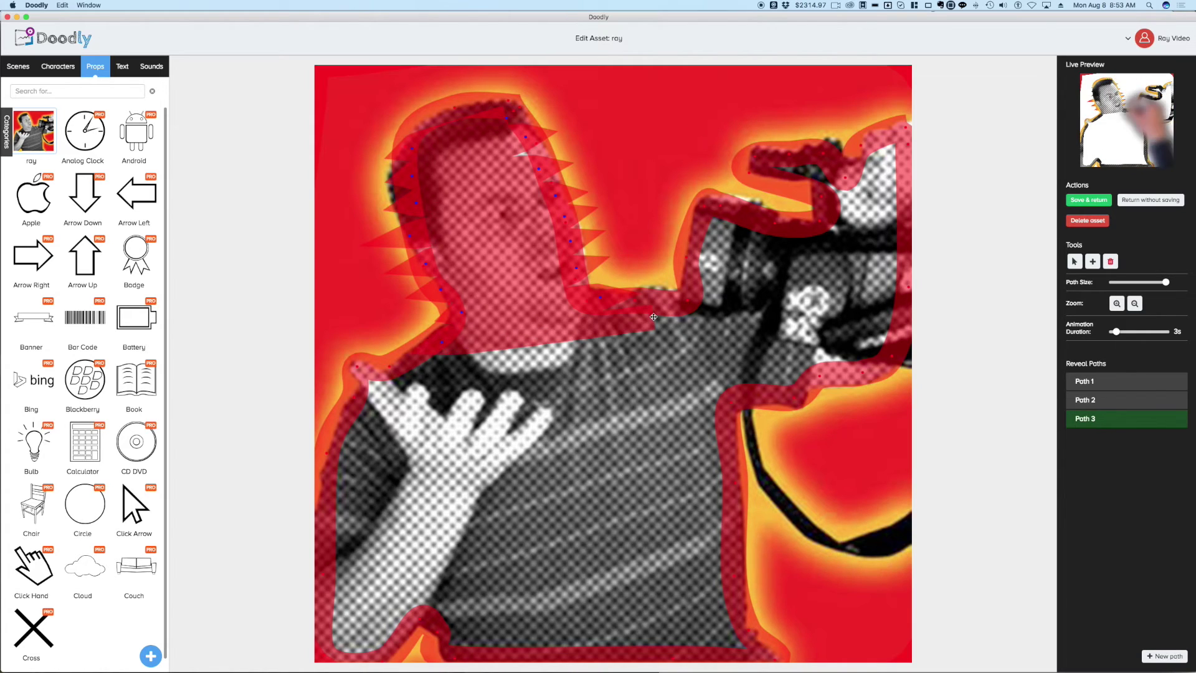
# Extend Path 3 from the shoulder up over the camera top to the far right edge.
pyautogui.click(696, 306)
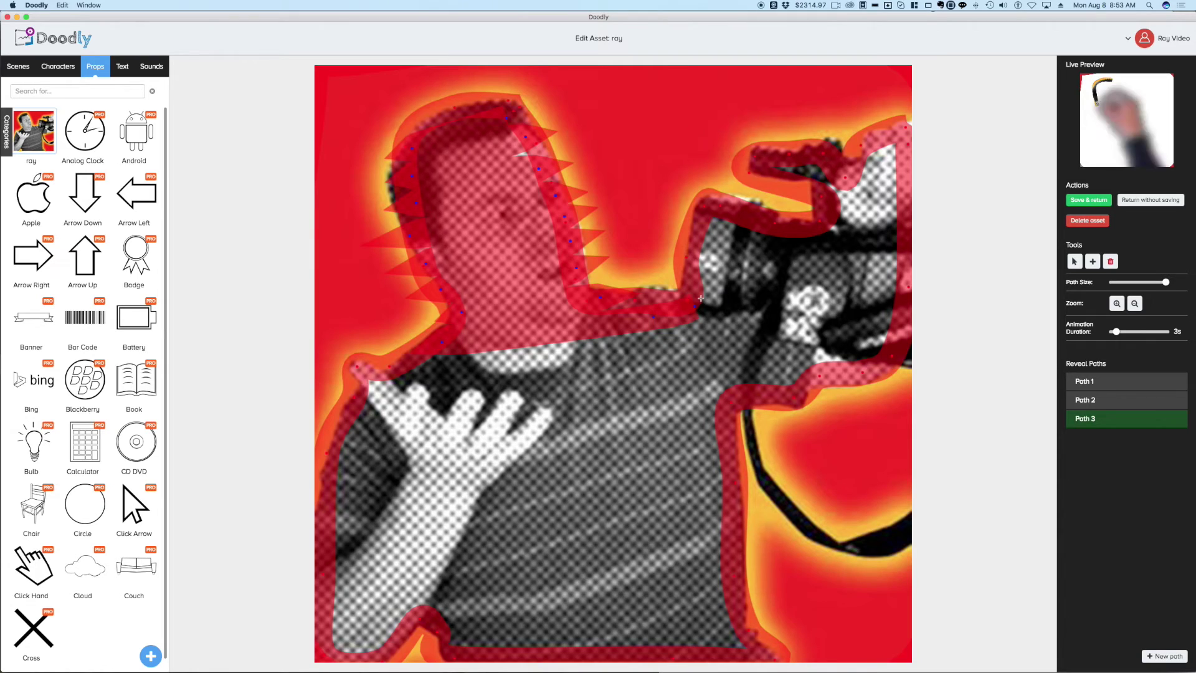
pyautogui.click(793, 235)
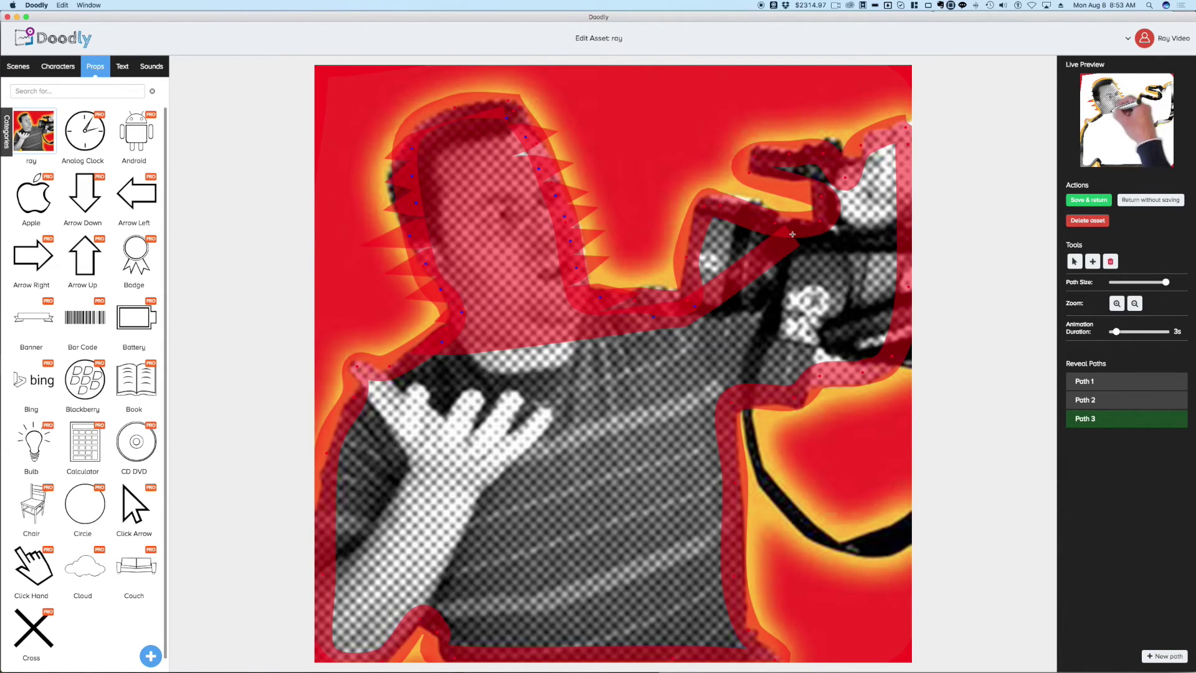
pyautogui.click(699, 277)
pyautogui.click(740, 232)
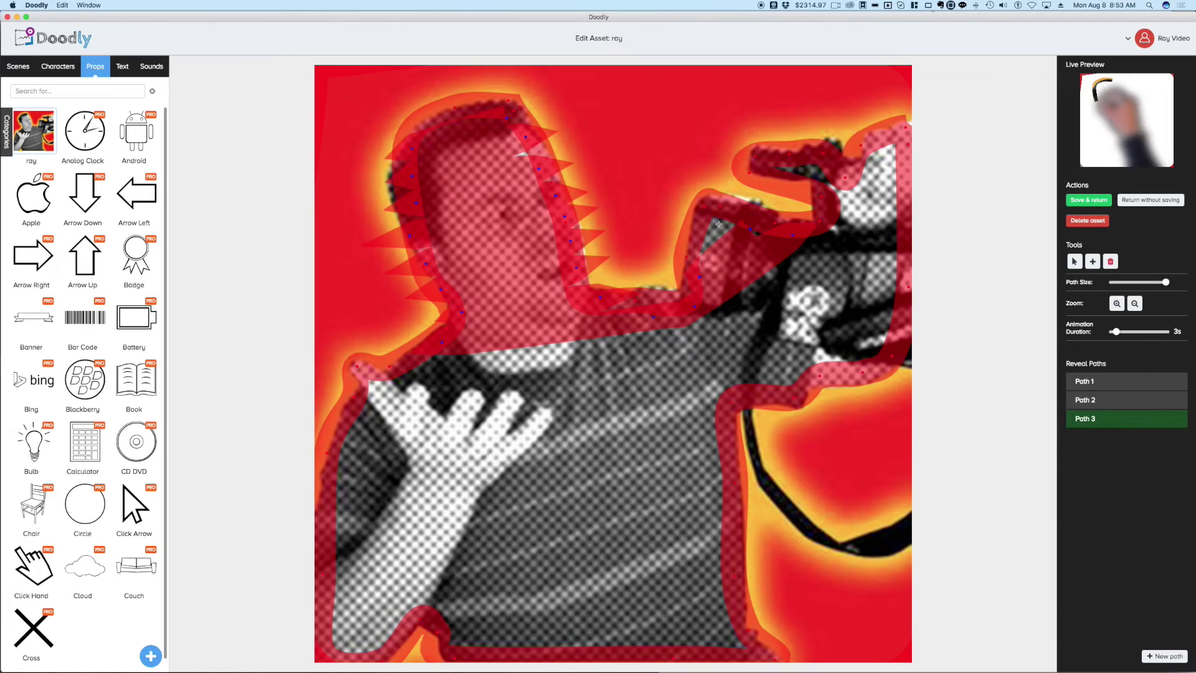
pyautogui.click(702, 237)
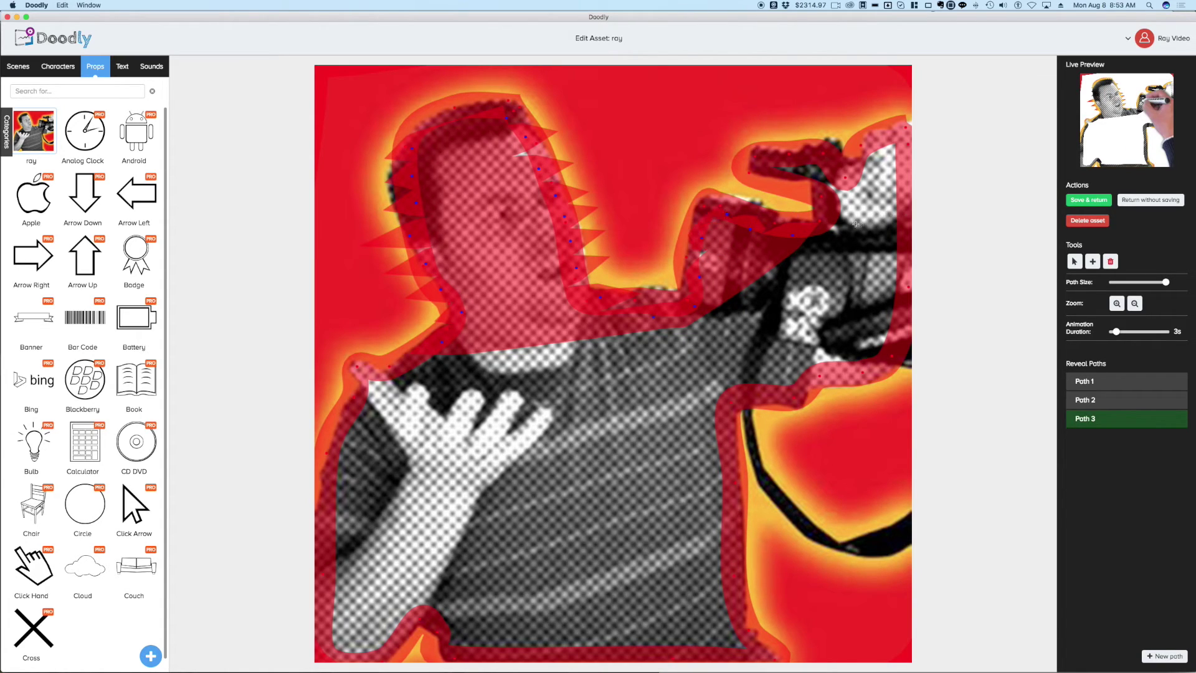
pyautogui.click(901, 224)
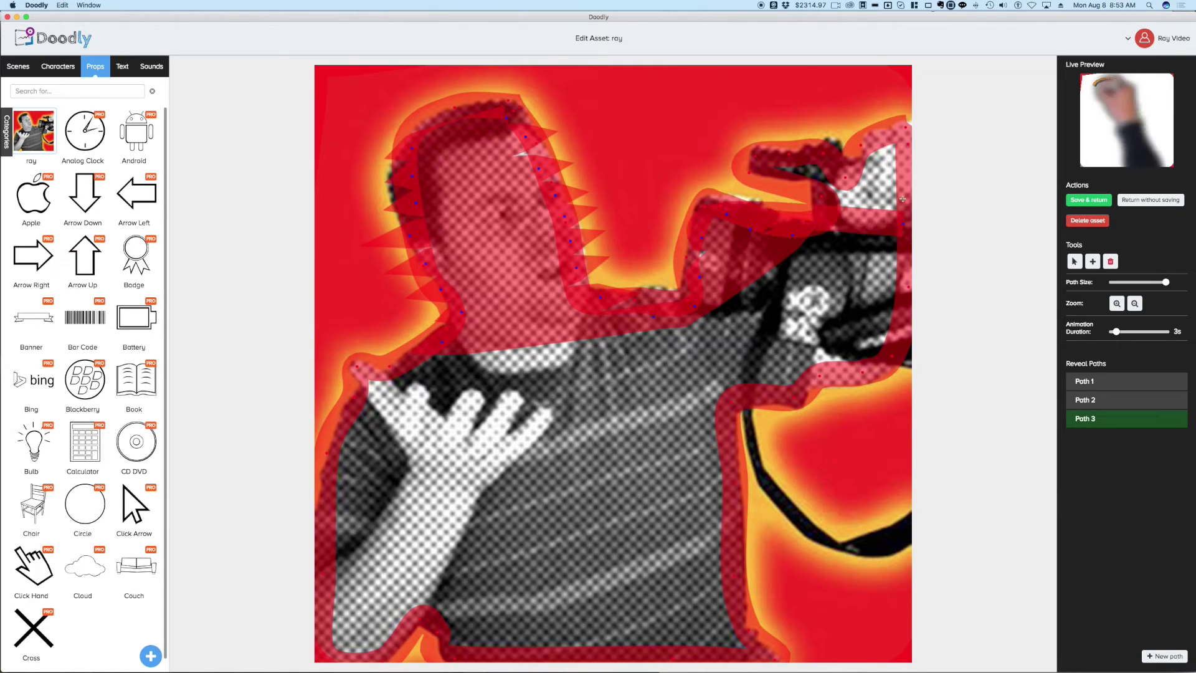
pyautogui.click(842, 200)
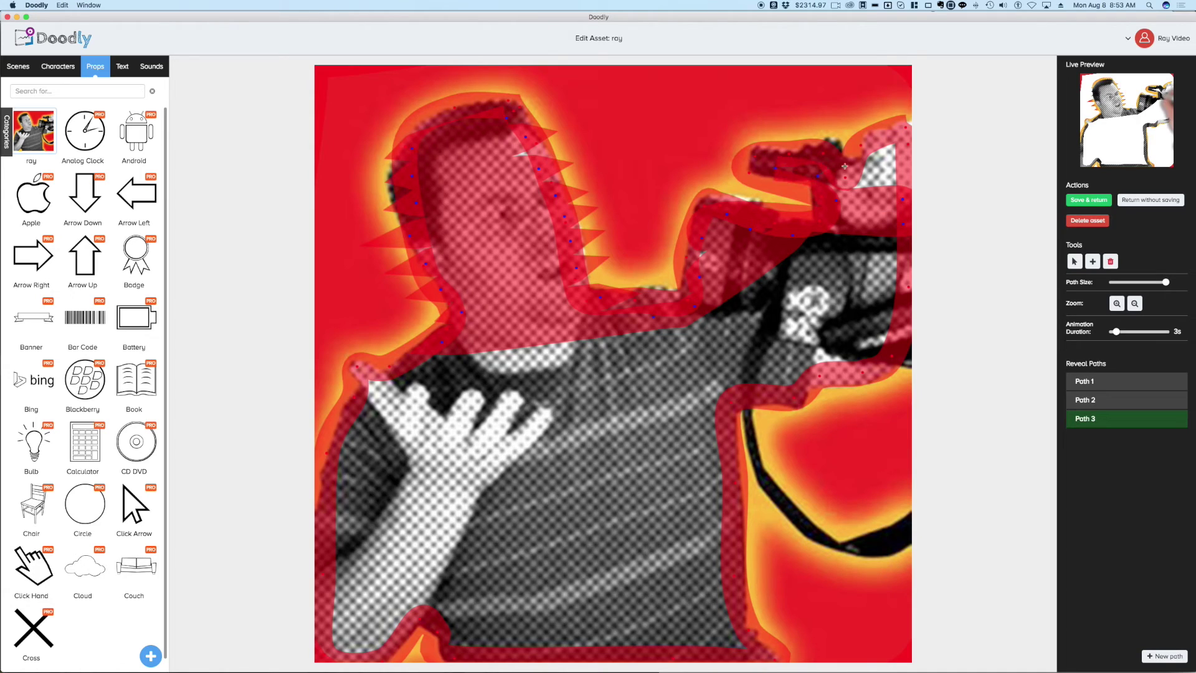
pyautogui.click(882, 181)
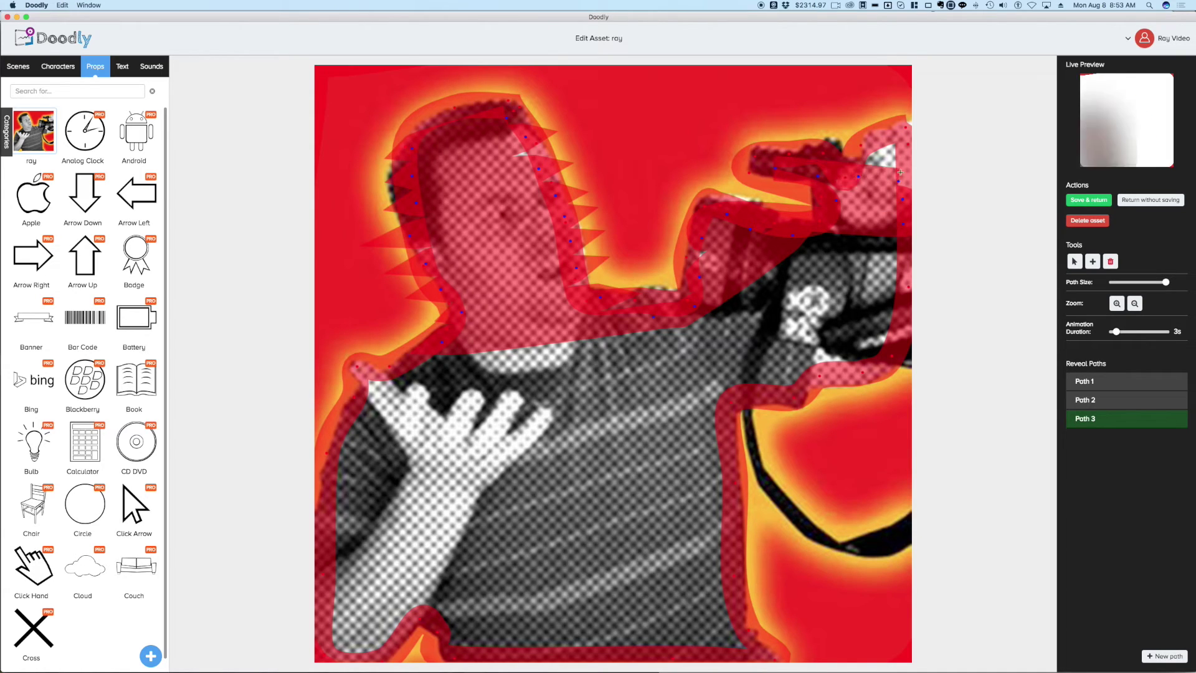
pyautogui.click(869, 148)
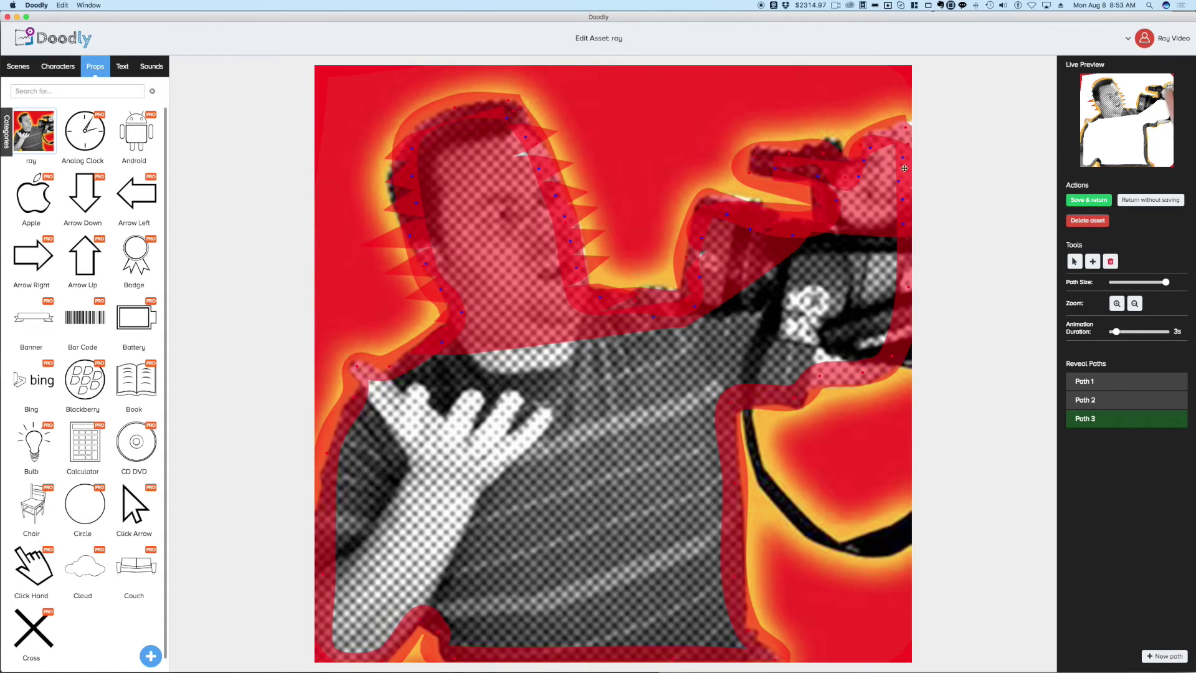
# Zigzag Path 3 up and down over the camera, widening the band leftward toward the shirt.
pyautogui.click(883, 350)
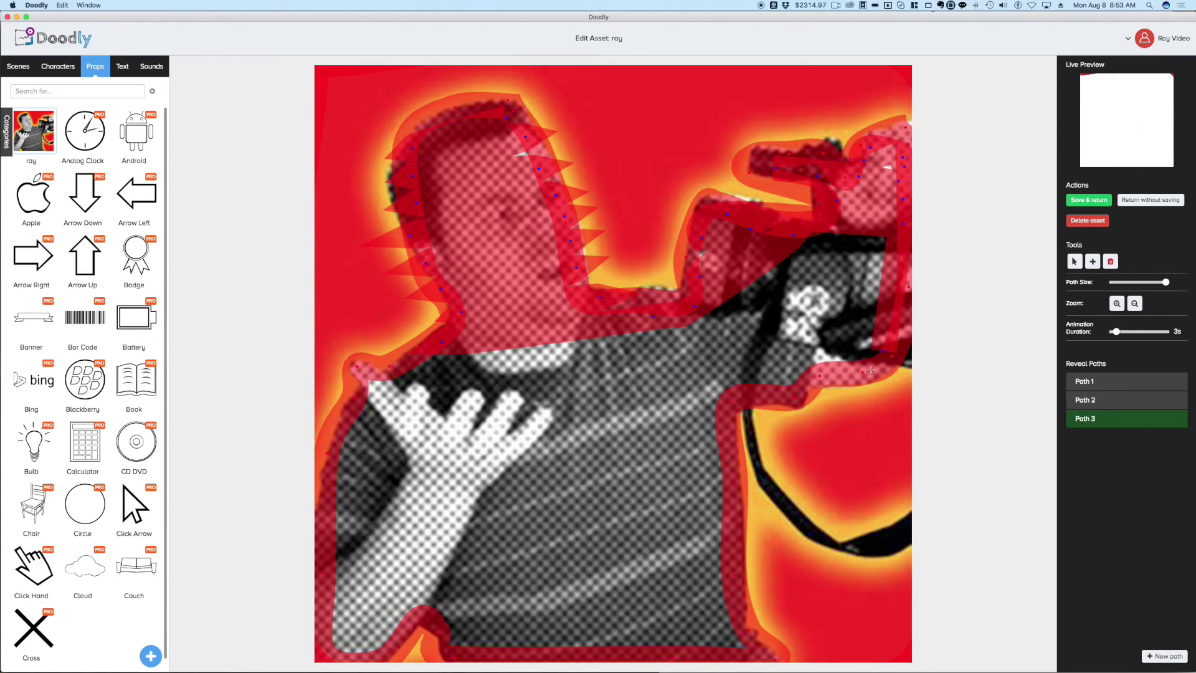
pyautogui.click(864, 228)
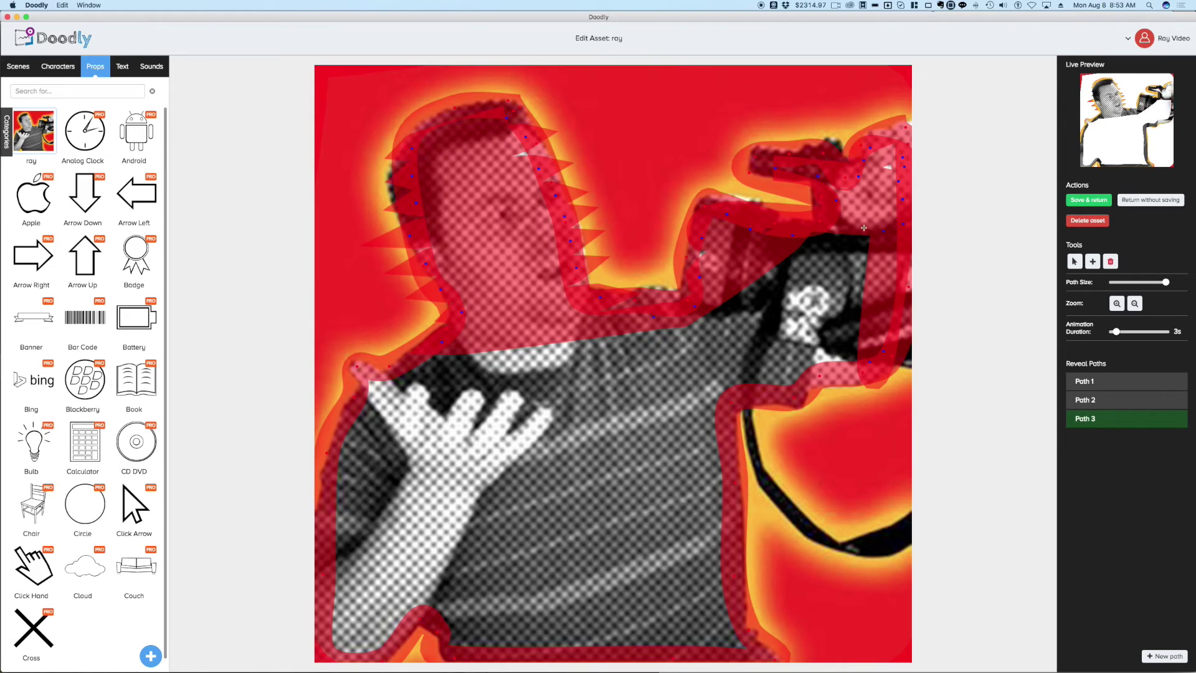
pyautogui.click(853, 377)
pyautogui.click(843, 233)
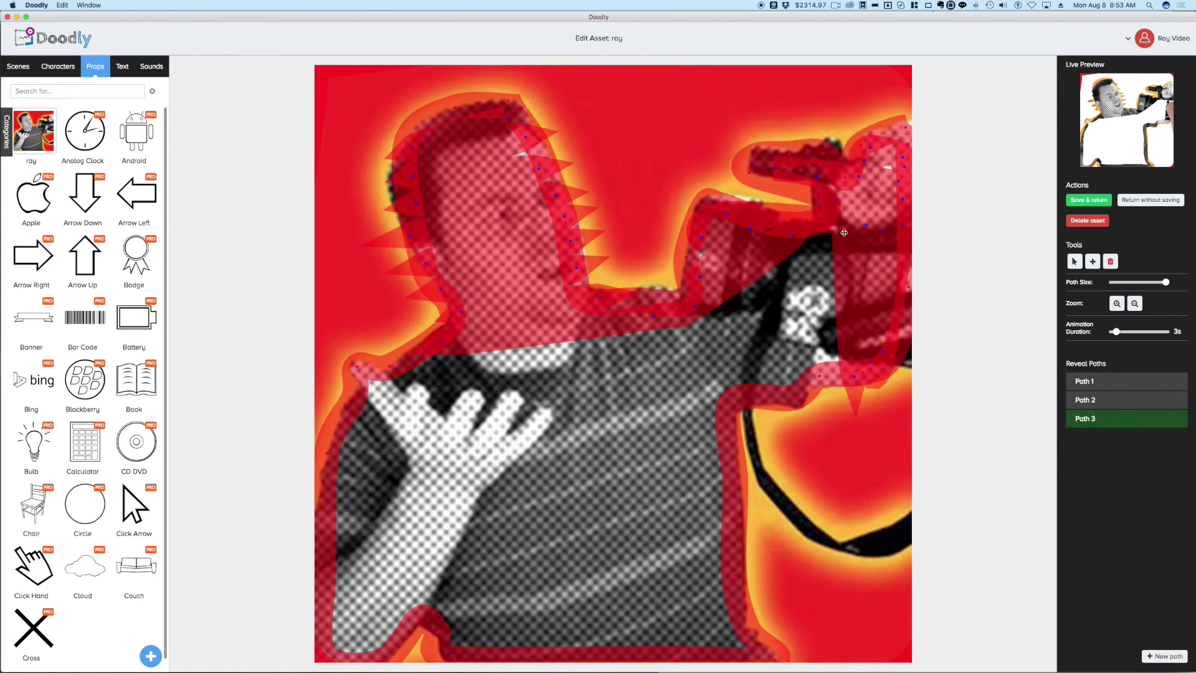
pyautogui.click(821, 345)
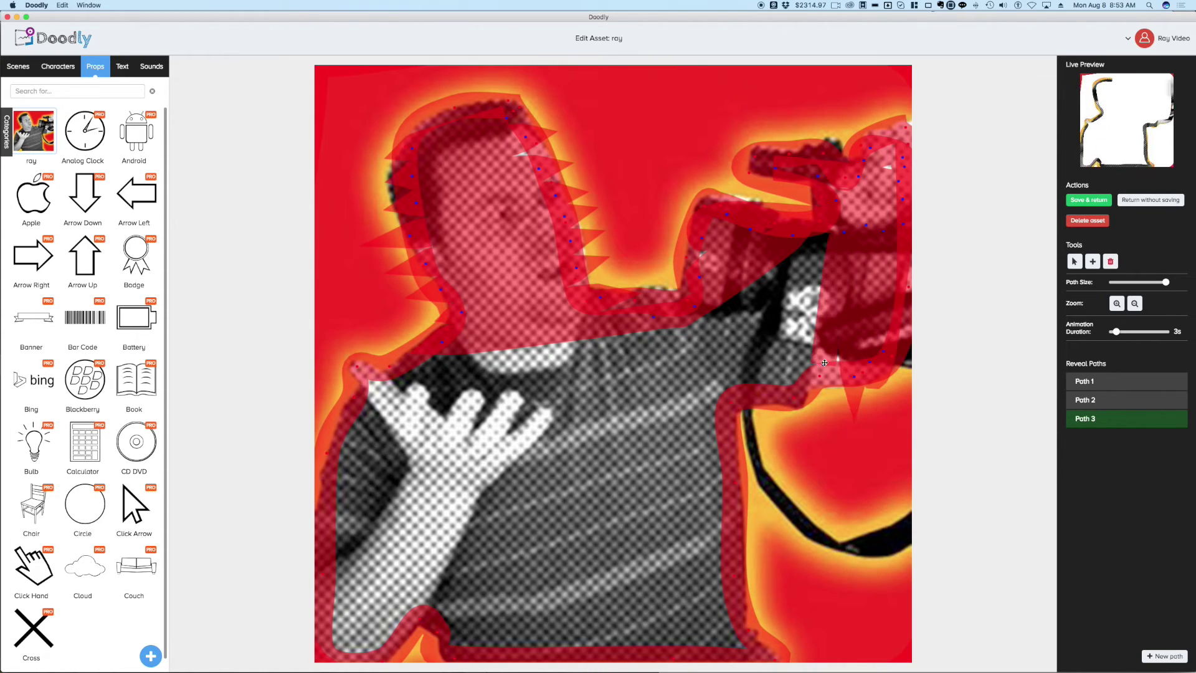
pyautogui.click(819, 230)
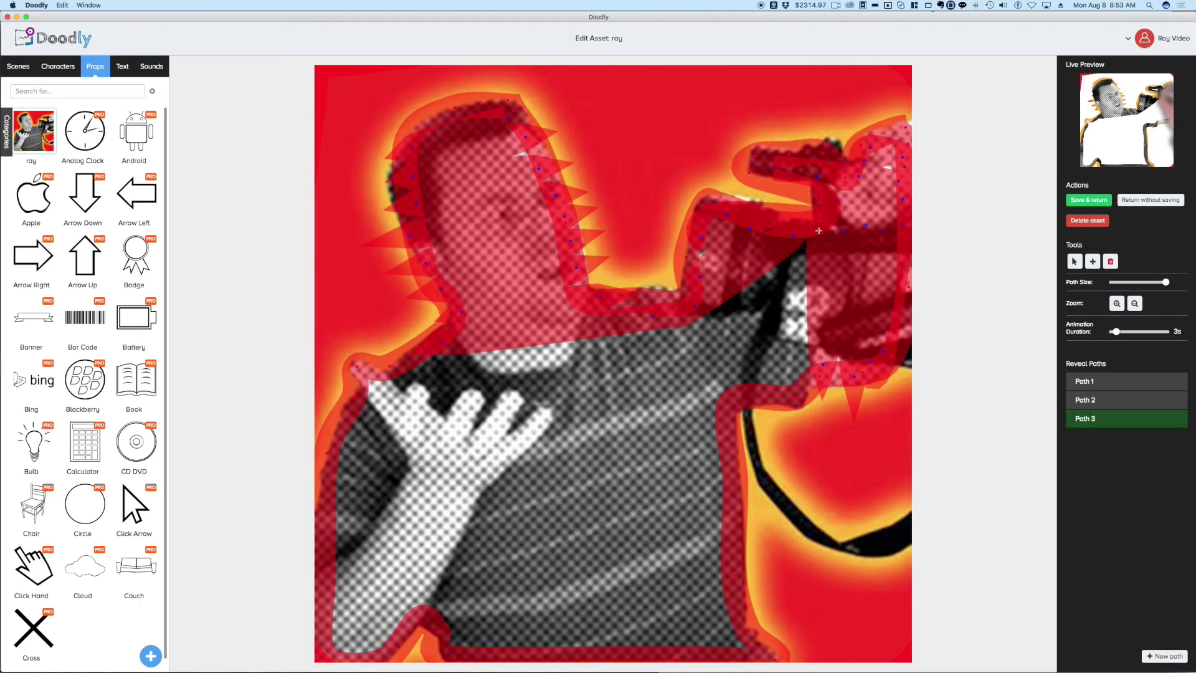
pyautogui.click(799, 373)
pyautogui.click(794, 242)
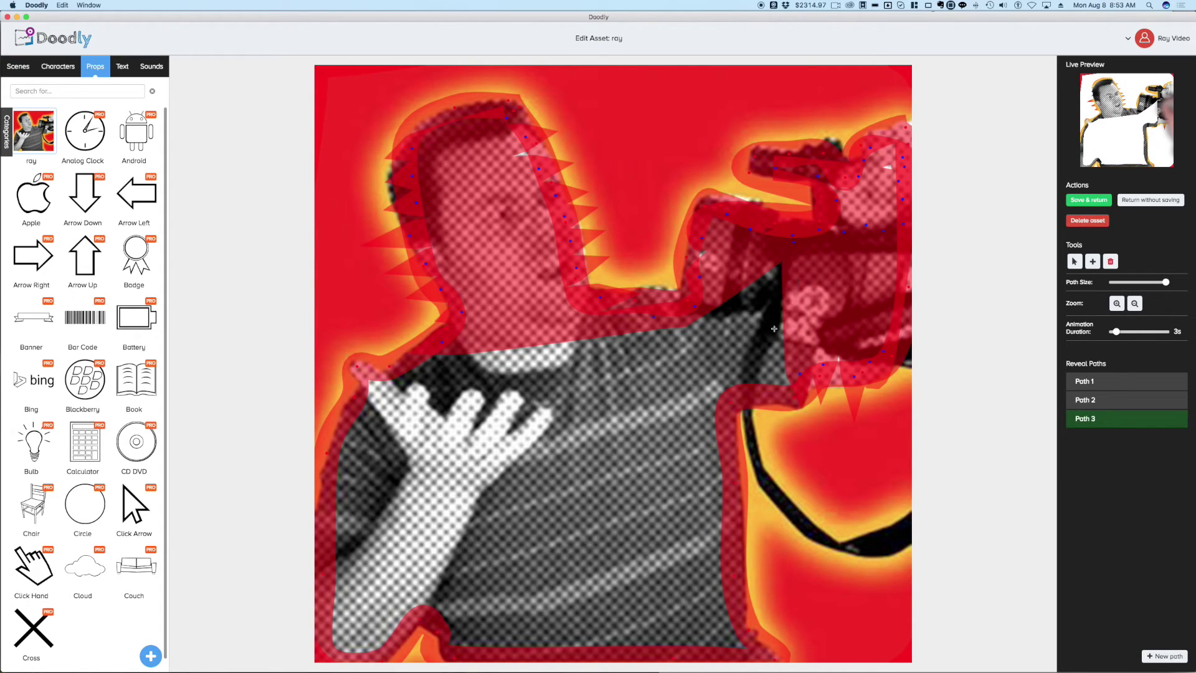
pyautogui.click(776, 265)
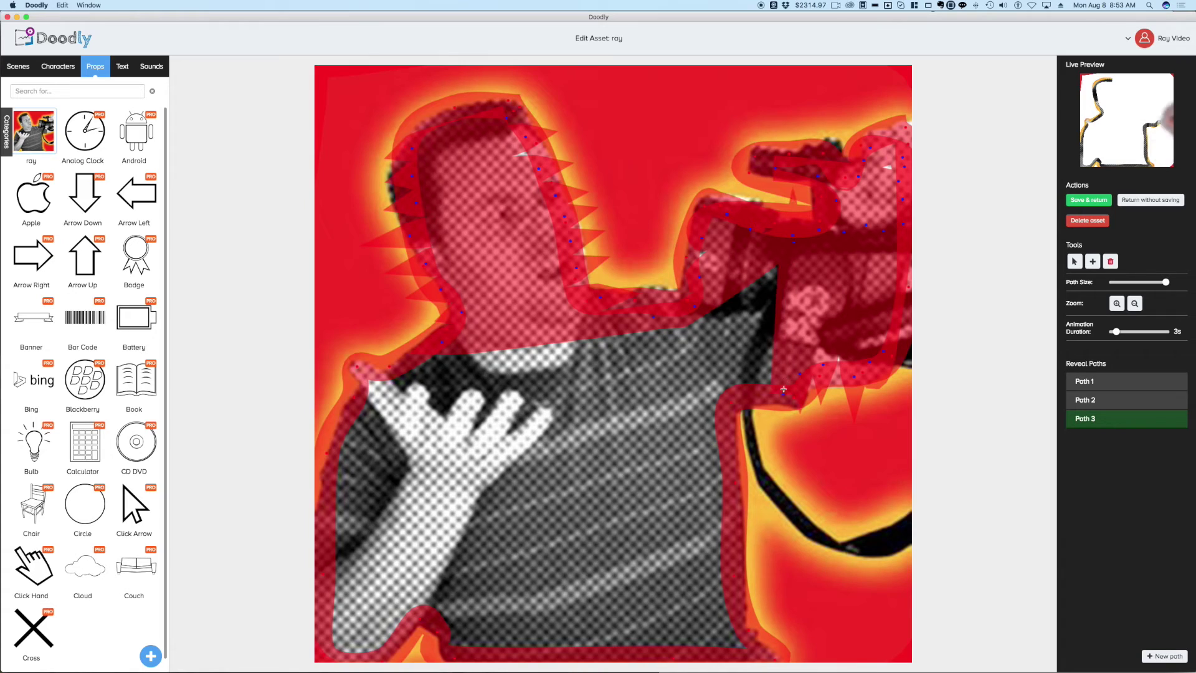
pyautogui.click(759, 268)
pyautogui.click(757, 388)
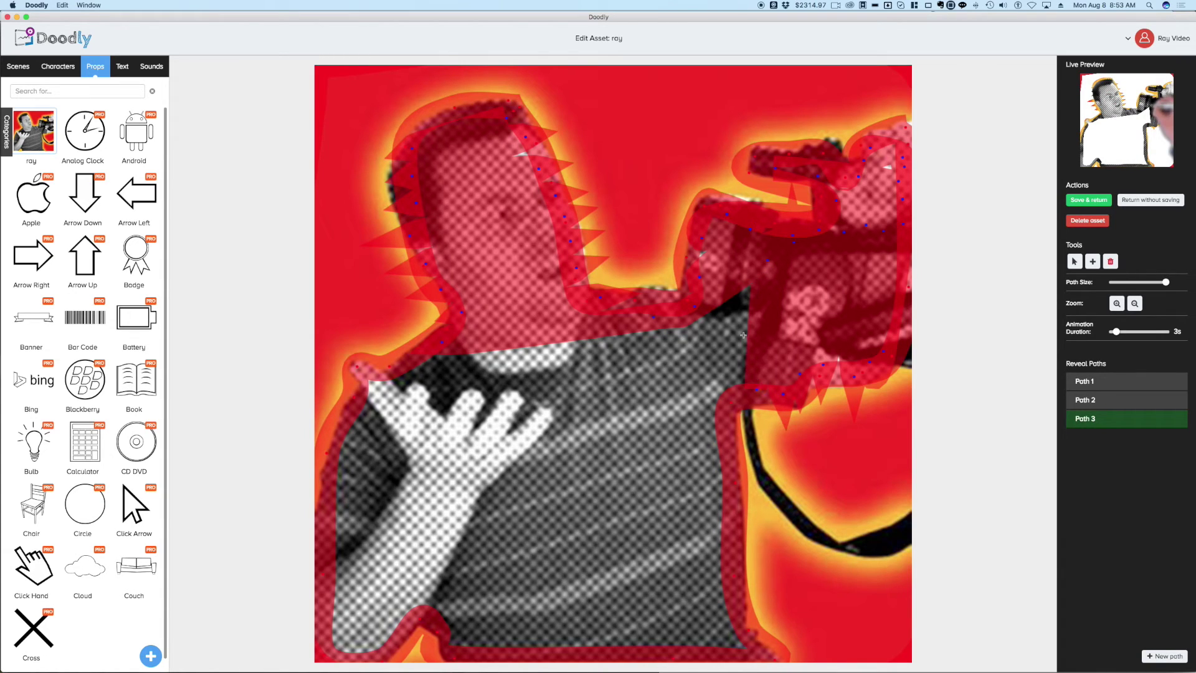
pyautogui.click(729, 382)
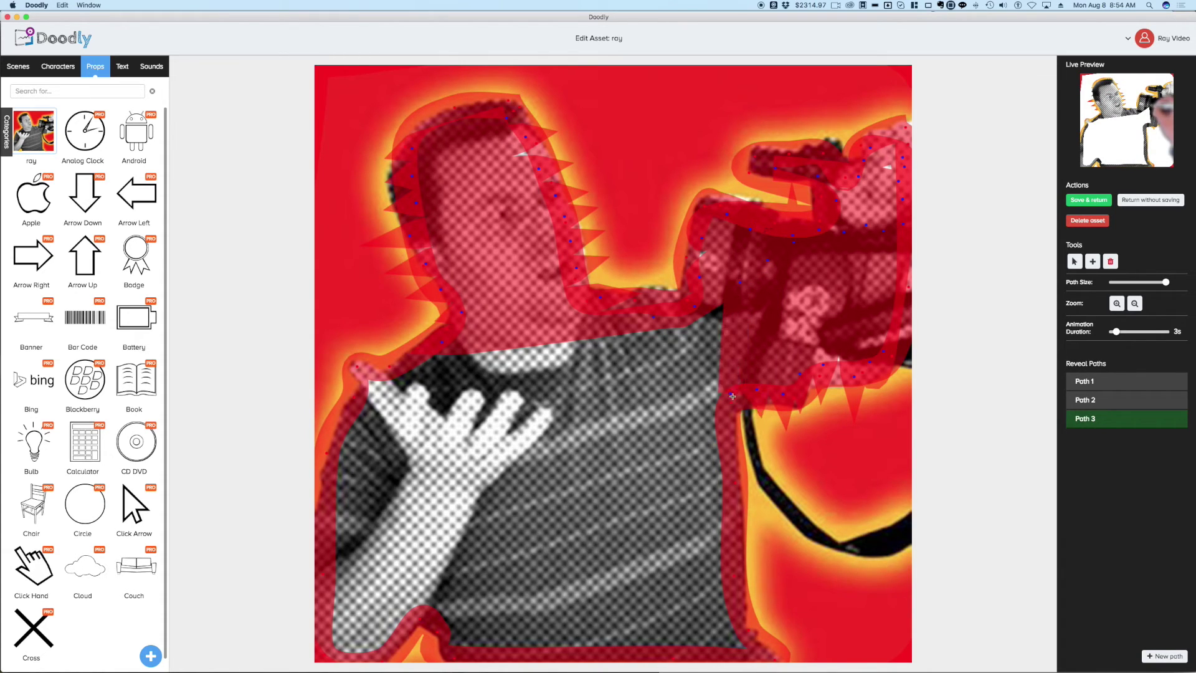
pyautogui.click(708, 303)
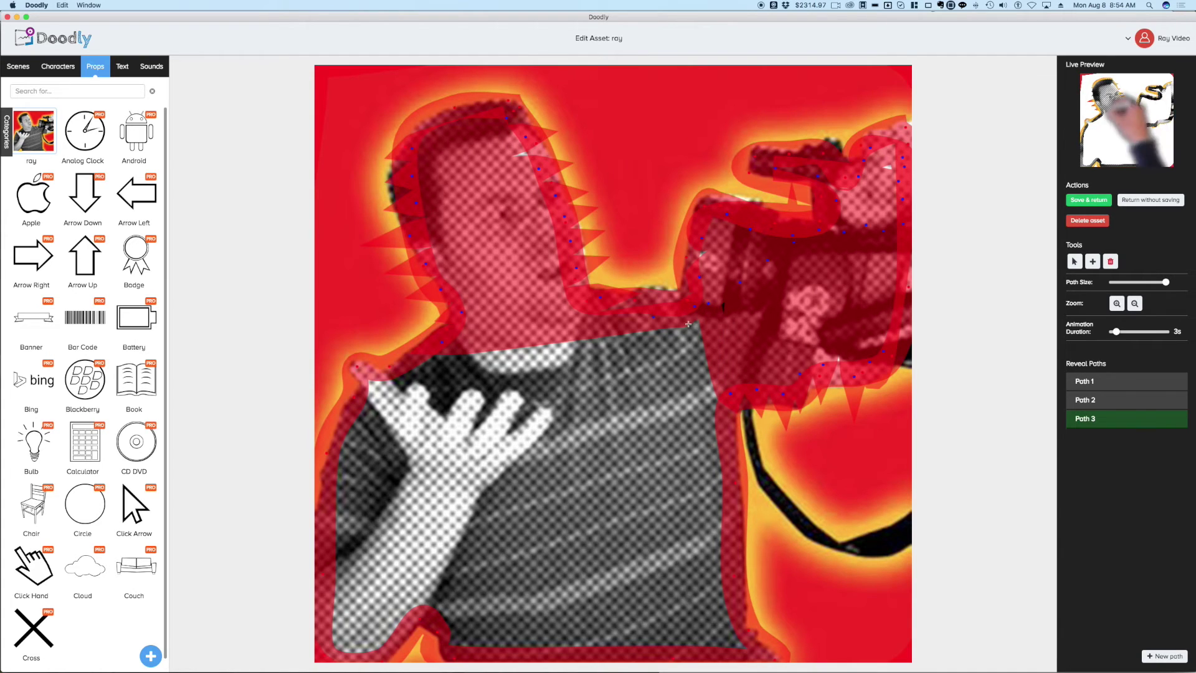
# Zigzag Path 3 side to side across the upper half of the shirt.
pyautogui.click(401, 367)
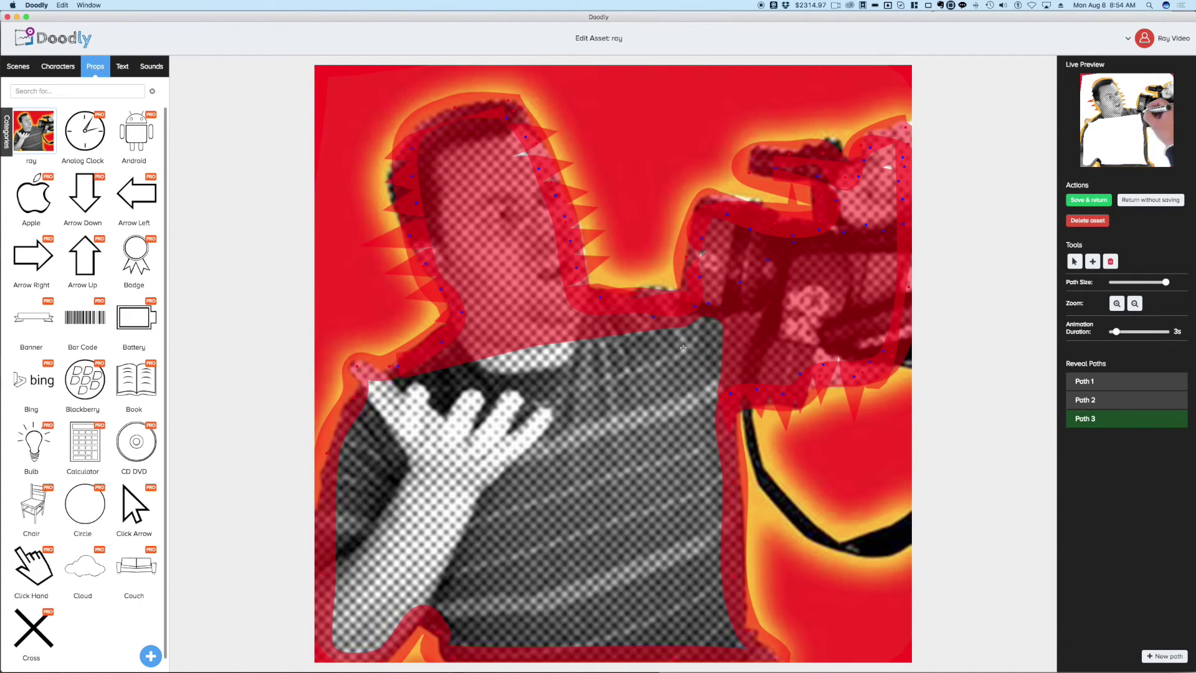
pyautogui.click(730, 323)
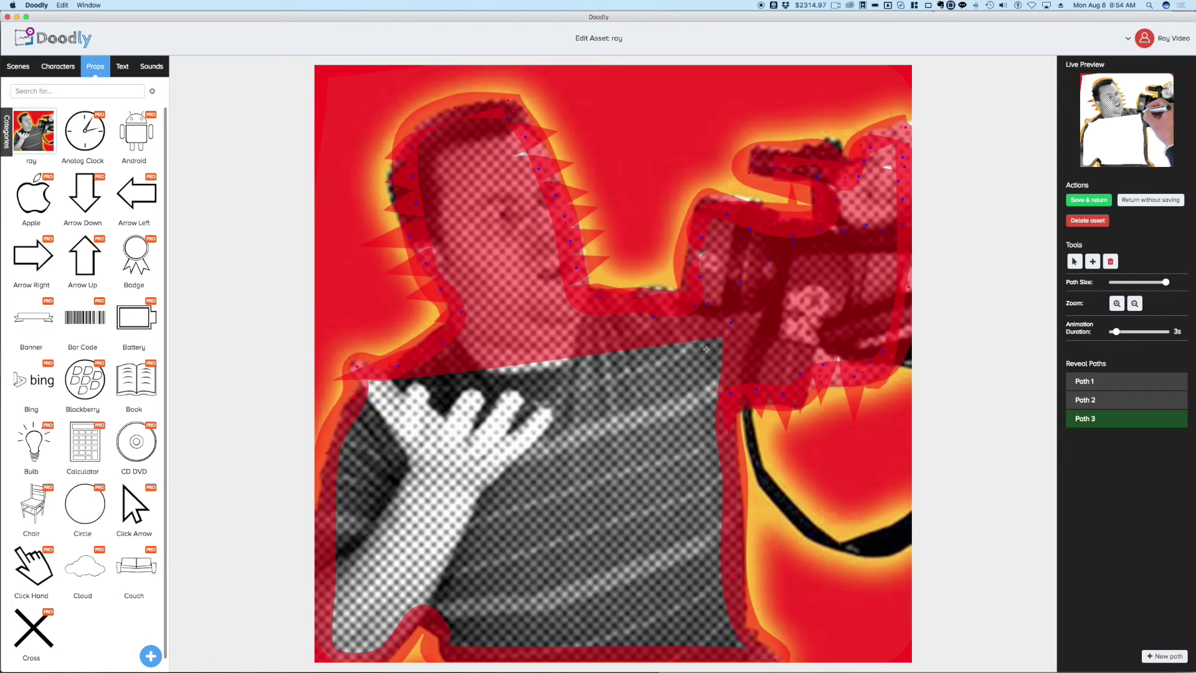
pyautogui.click(365, 392)
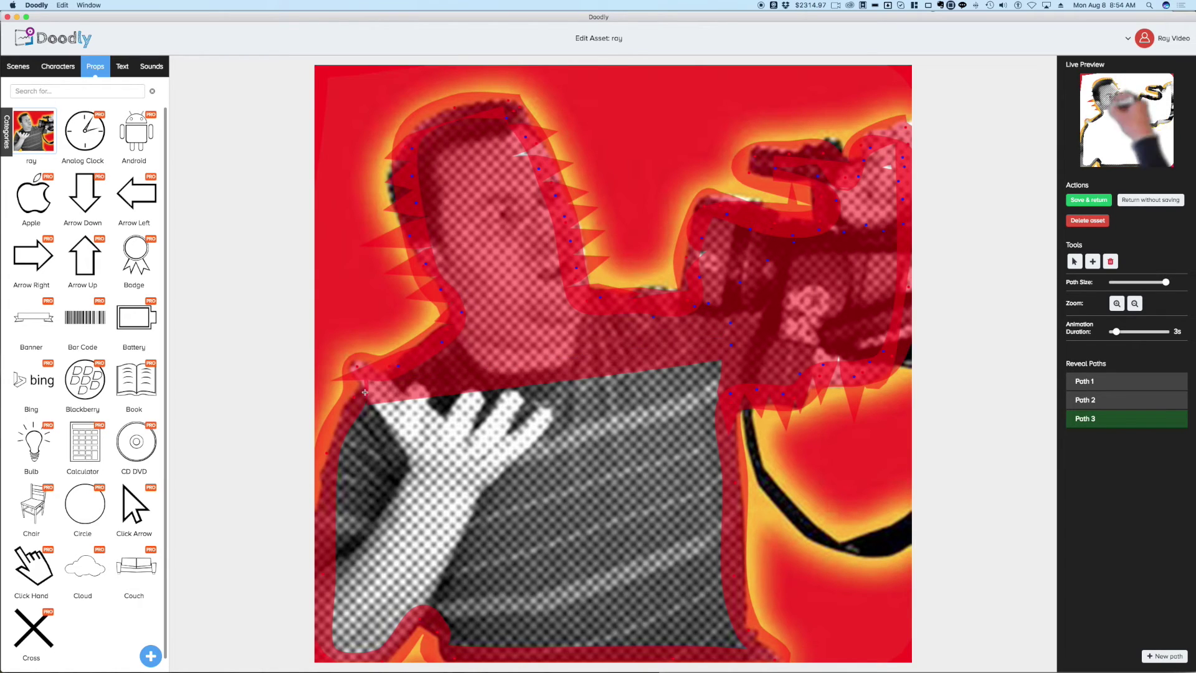
pyautogui.click(714, 376)
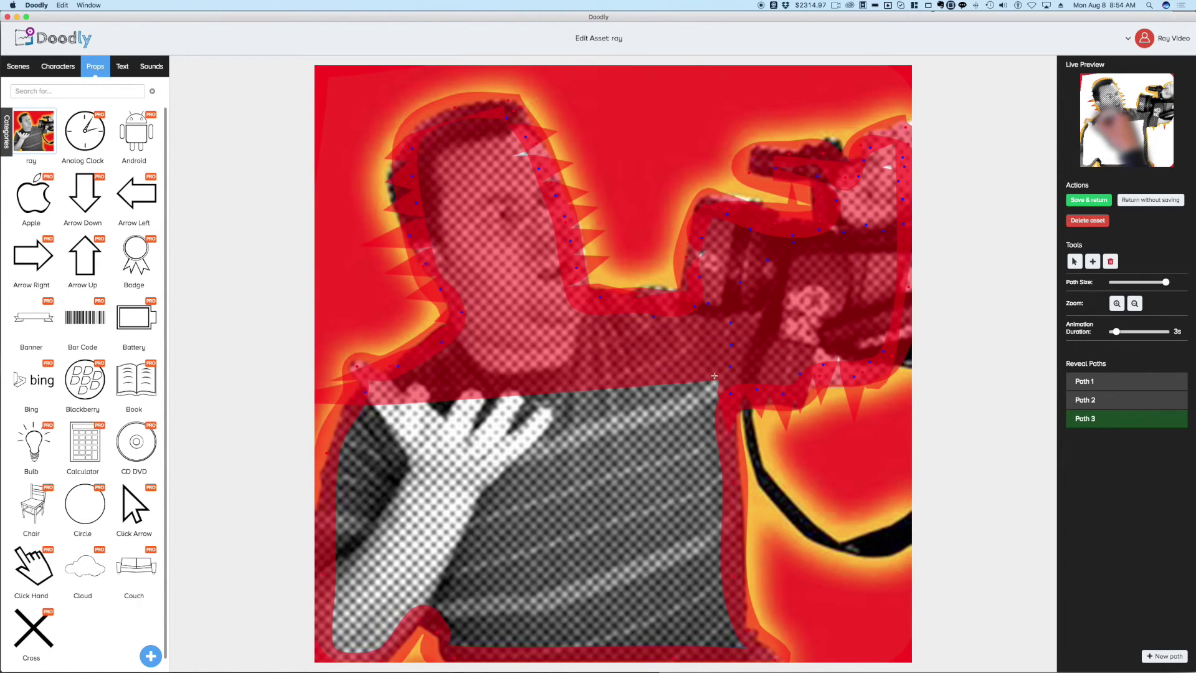
pyautogui.click(348, 416)
pyautogui.click(718, 401)
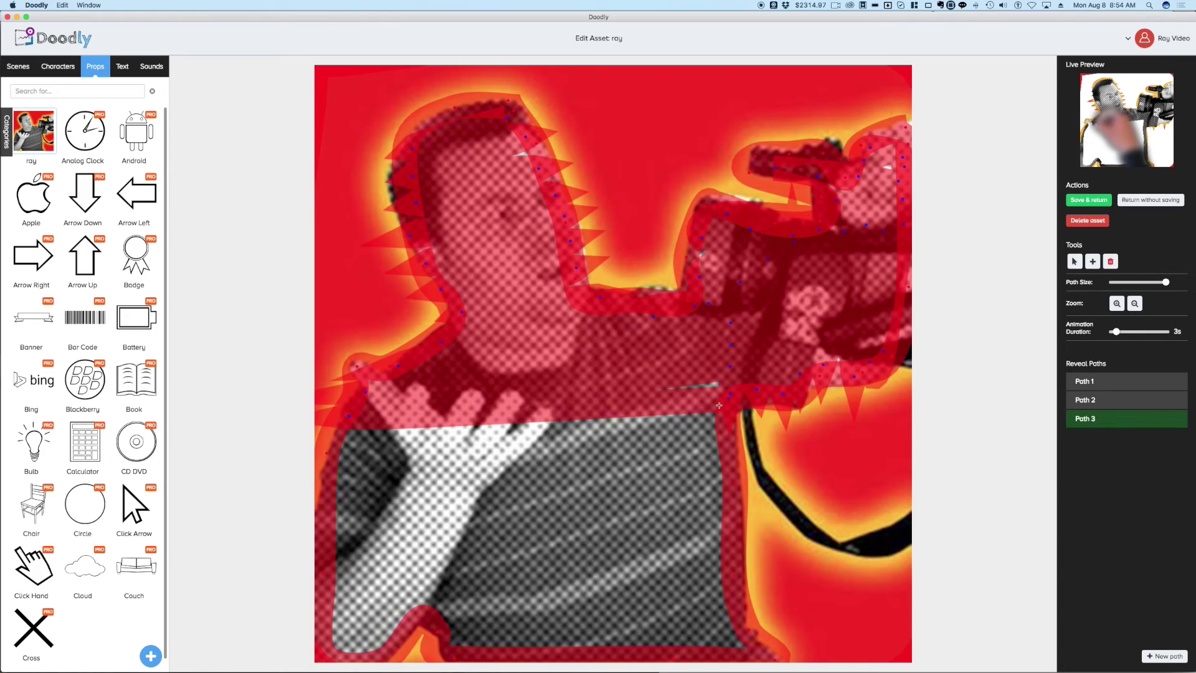
pyautogui.click(335, 437)
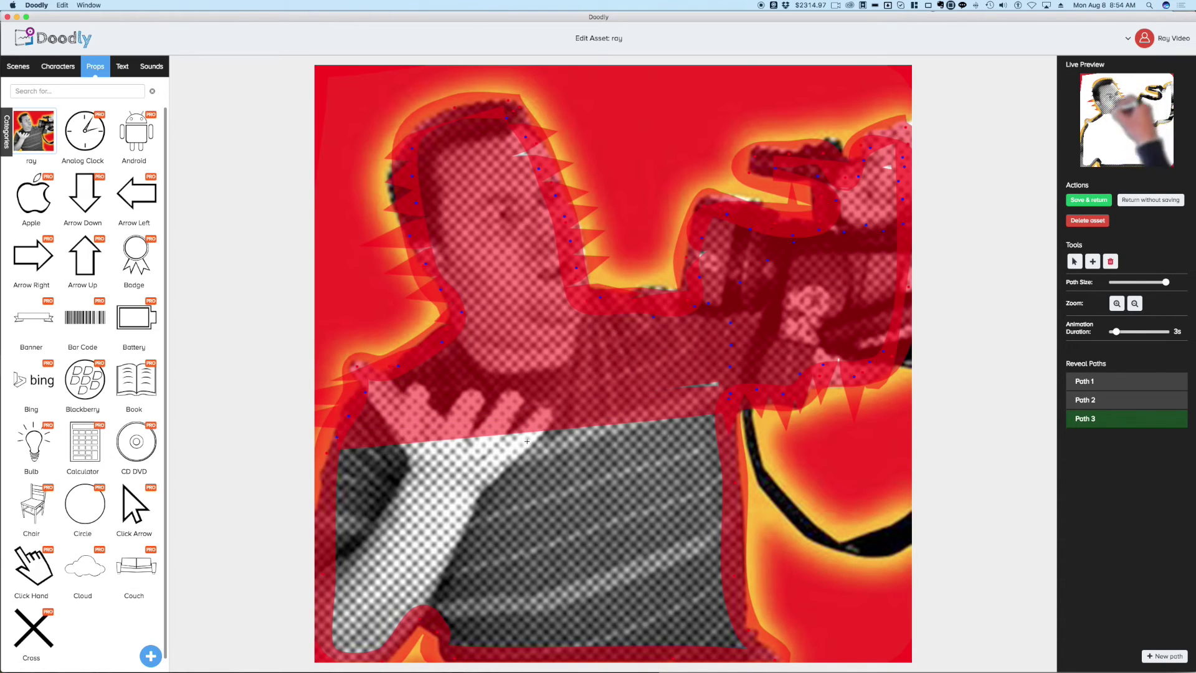
pyautogui.click(725, 421)
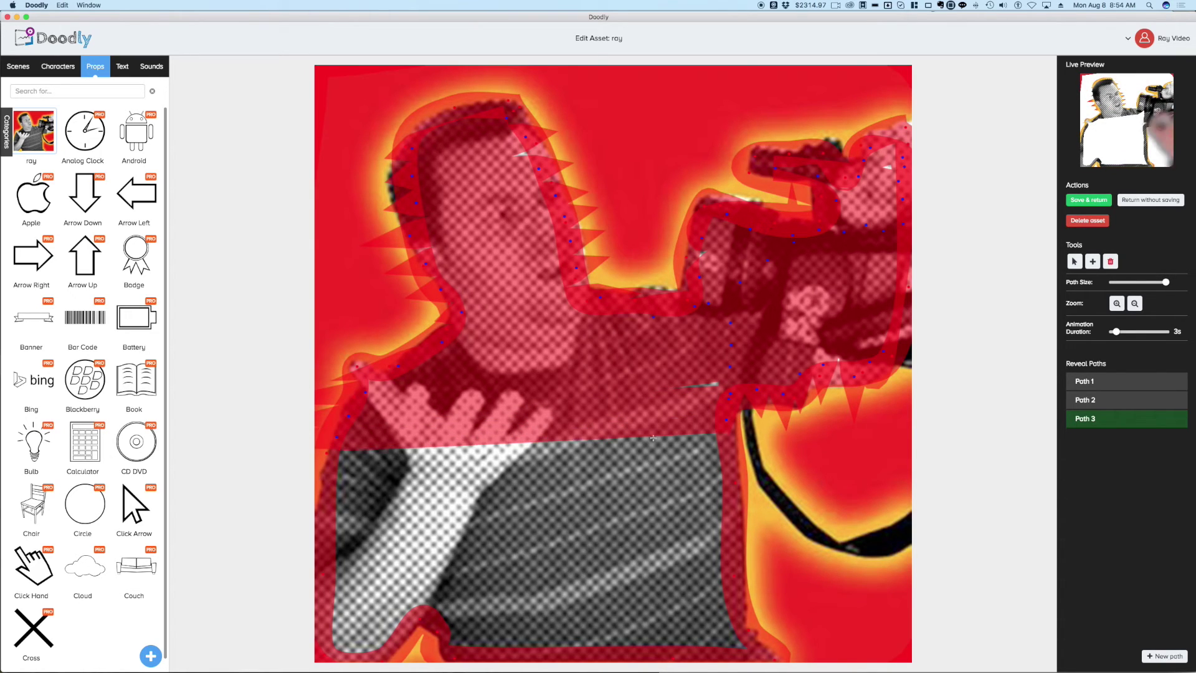
pyautogui.click(327, 464)
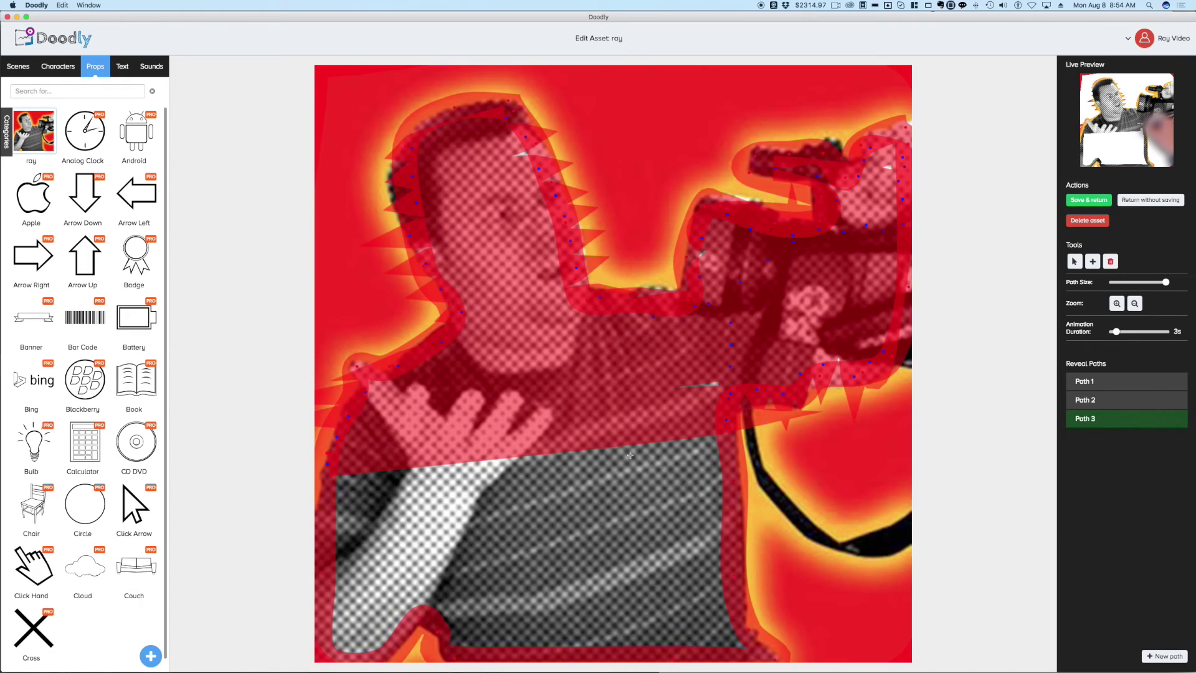
pyautogui.click(722, 444)
pyautogui.click(337, 490)
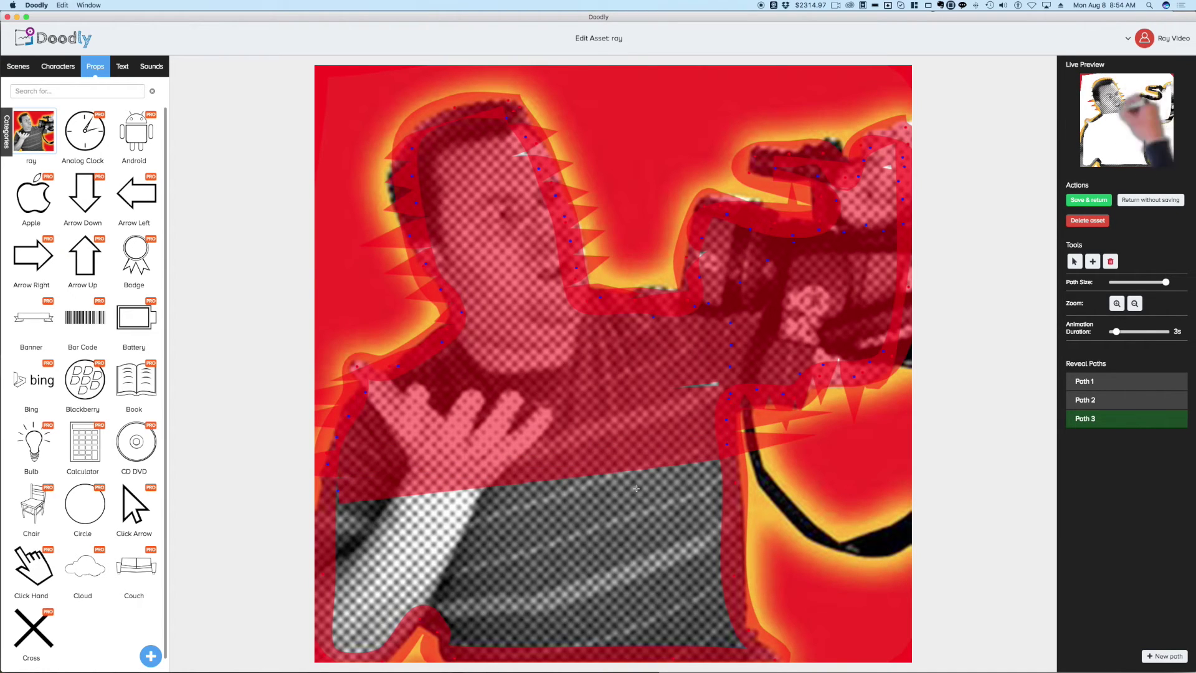
pyautogui.click(732, 469)
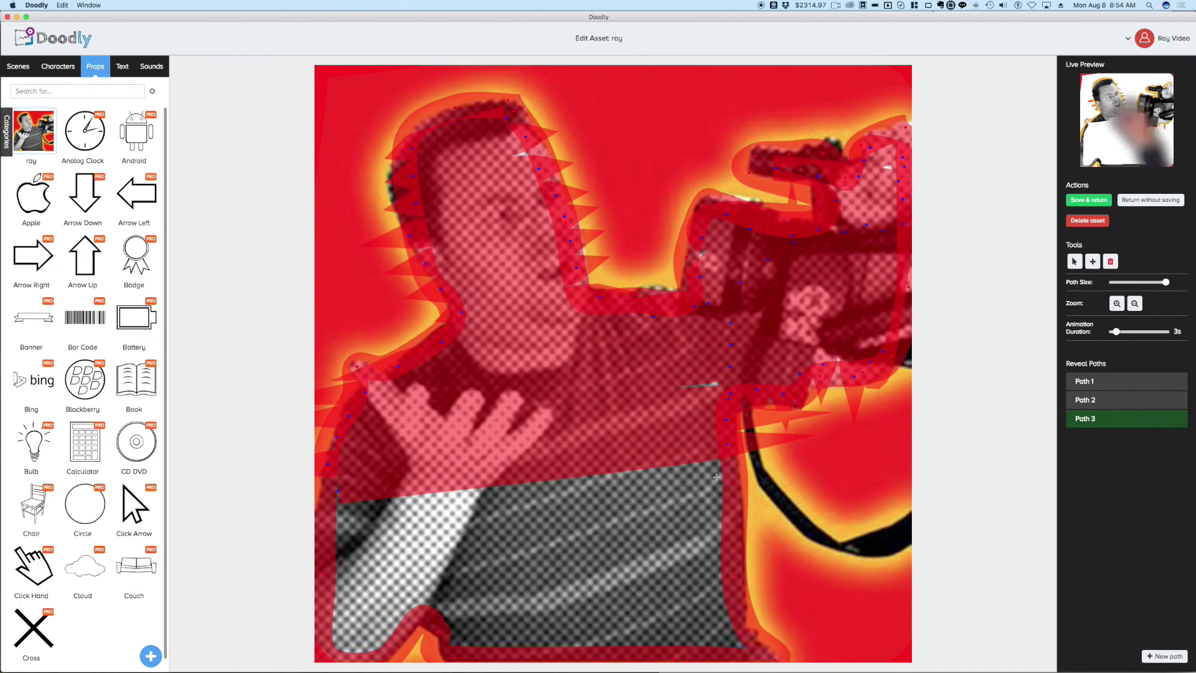
pyautogui.click(325, 515)
# Continue Path 3's zigzag down to the shirt's bottom edge and both lower corners.
pyautogui.click(733, 501)
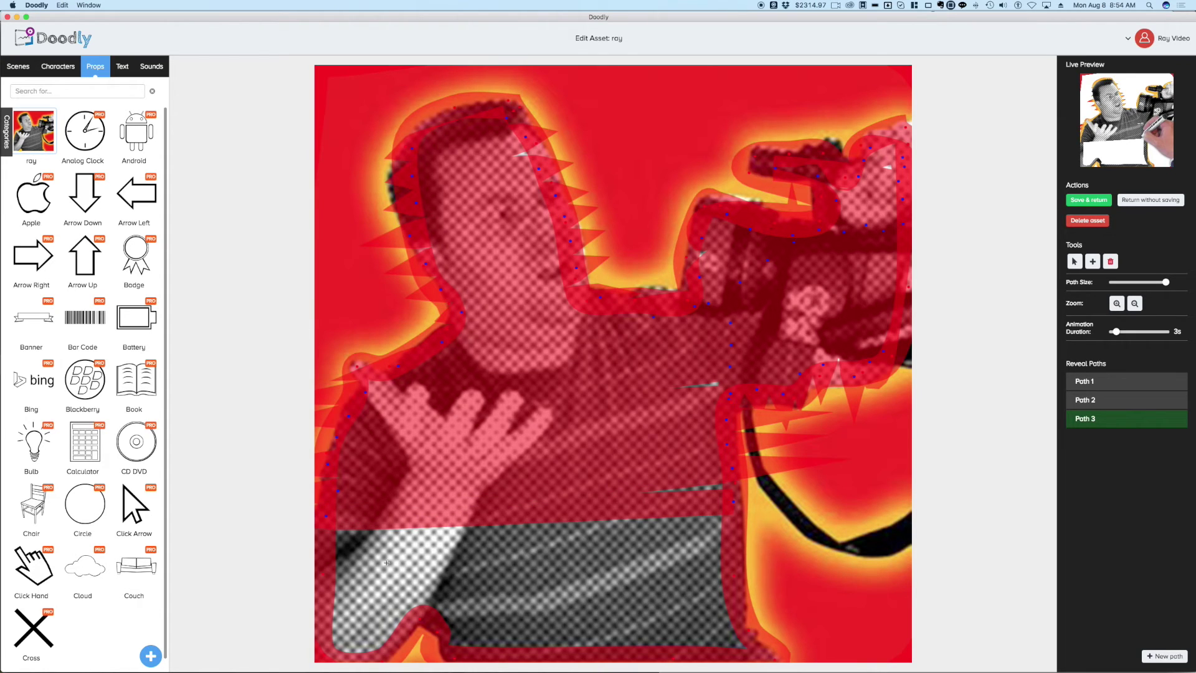
pyautogui.click(319, 545)
pyautogui.click(733, 531)
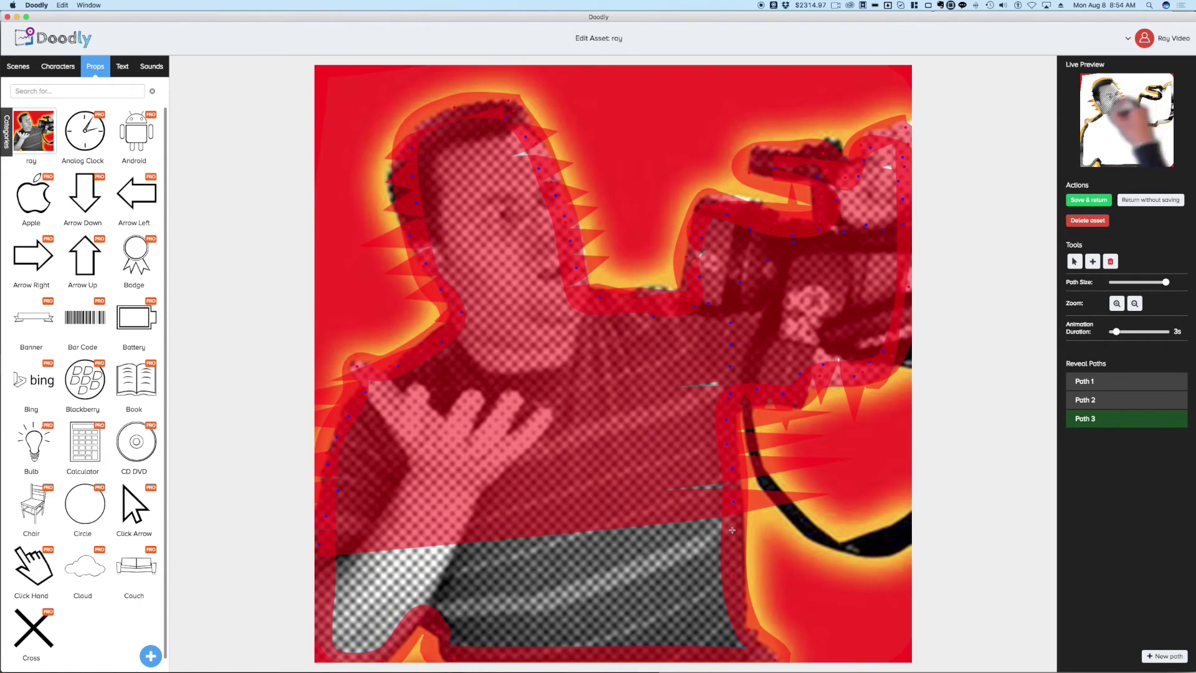
pyautogui.click(330, 567)
pyautogui.click(729, 559)
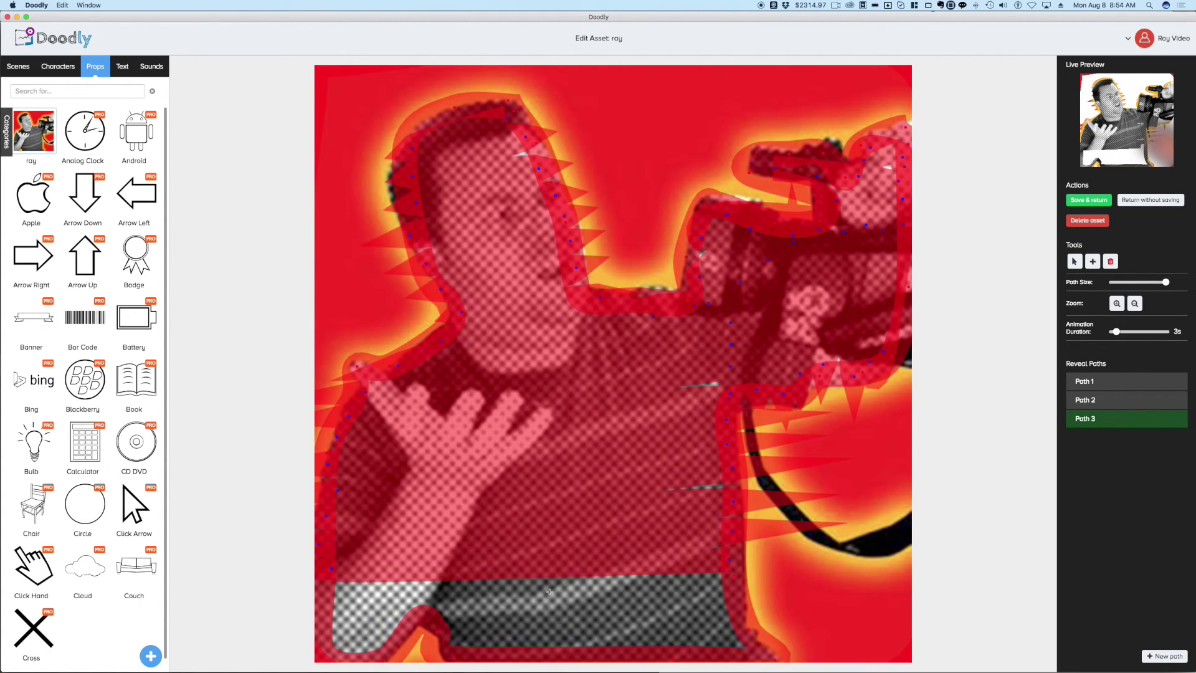
pyautogui.click(328, 591)
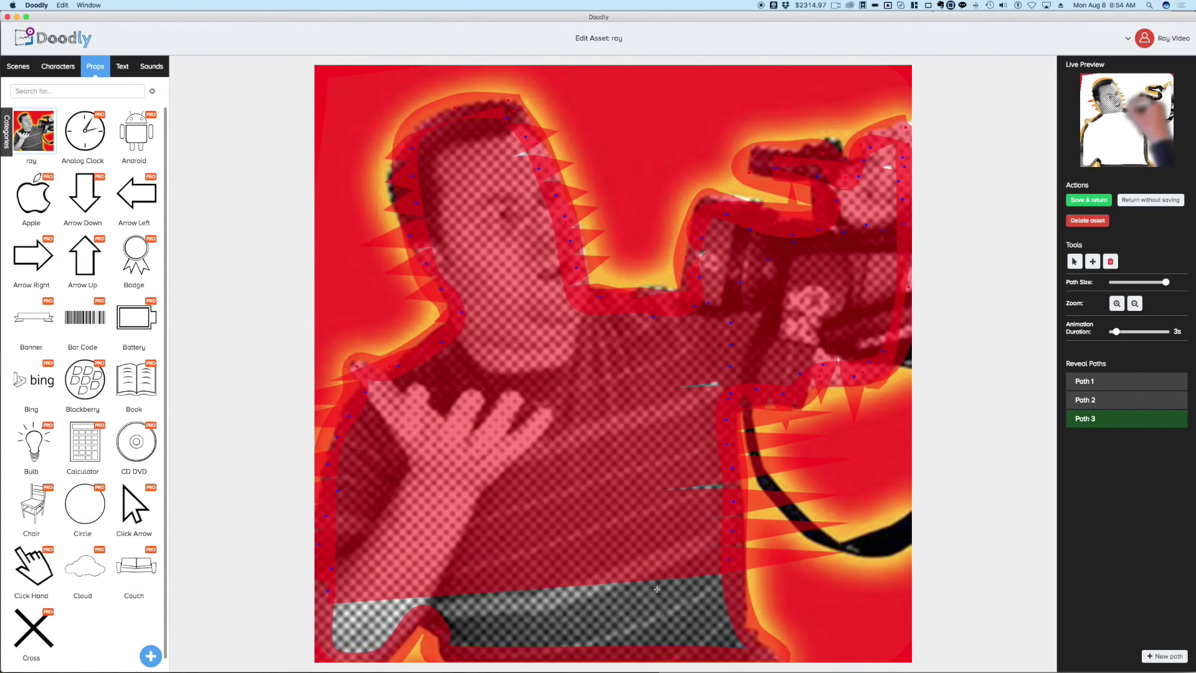
pyautogui.click(726, 588)
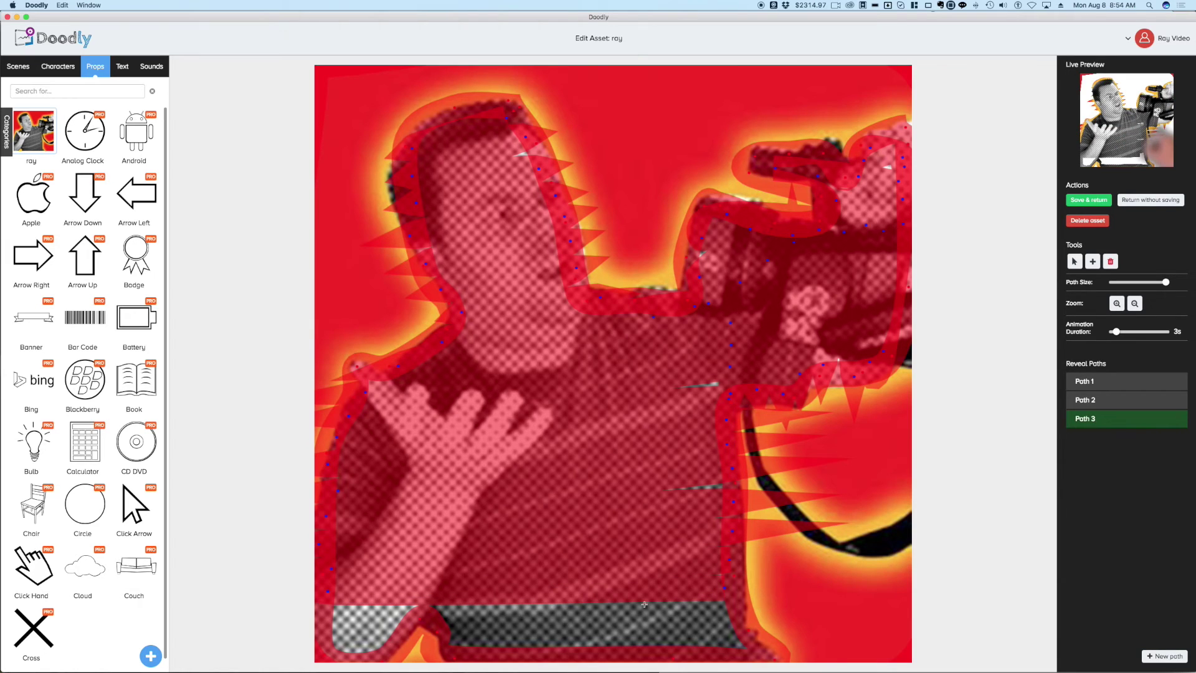
pyautogui.click(323, 613)
pyautogui.click(744, 615)
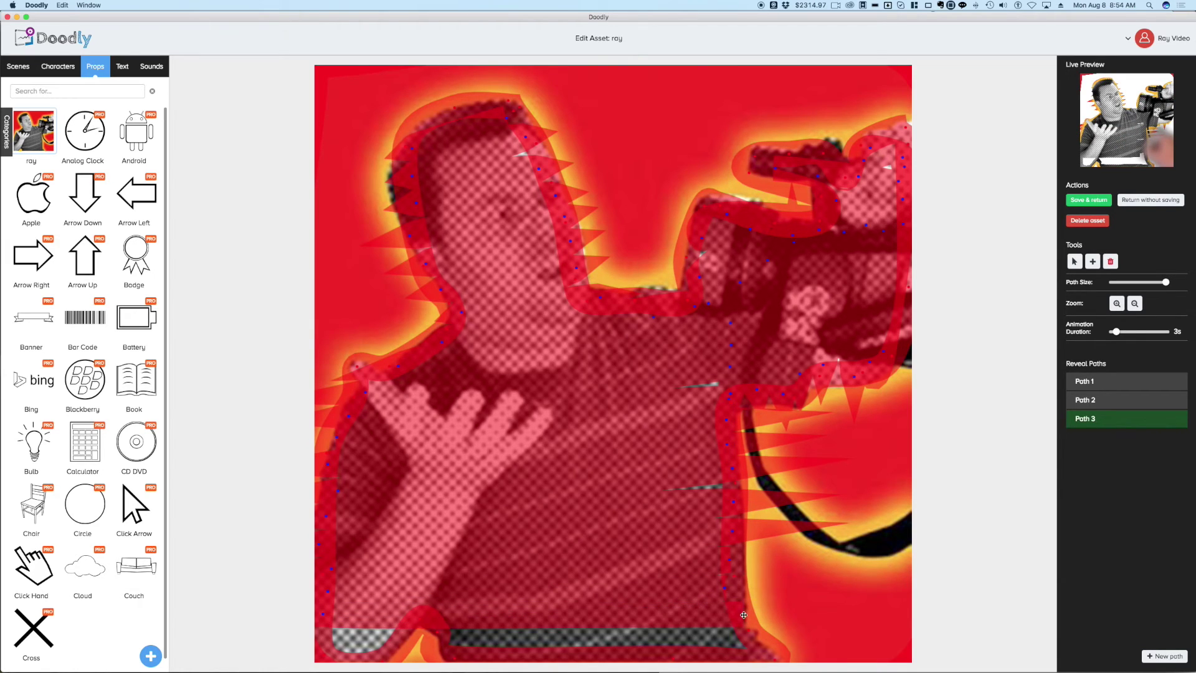
pyautogui.click(322, 636)
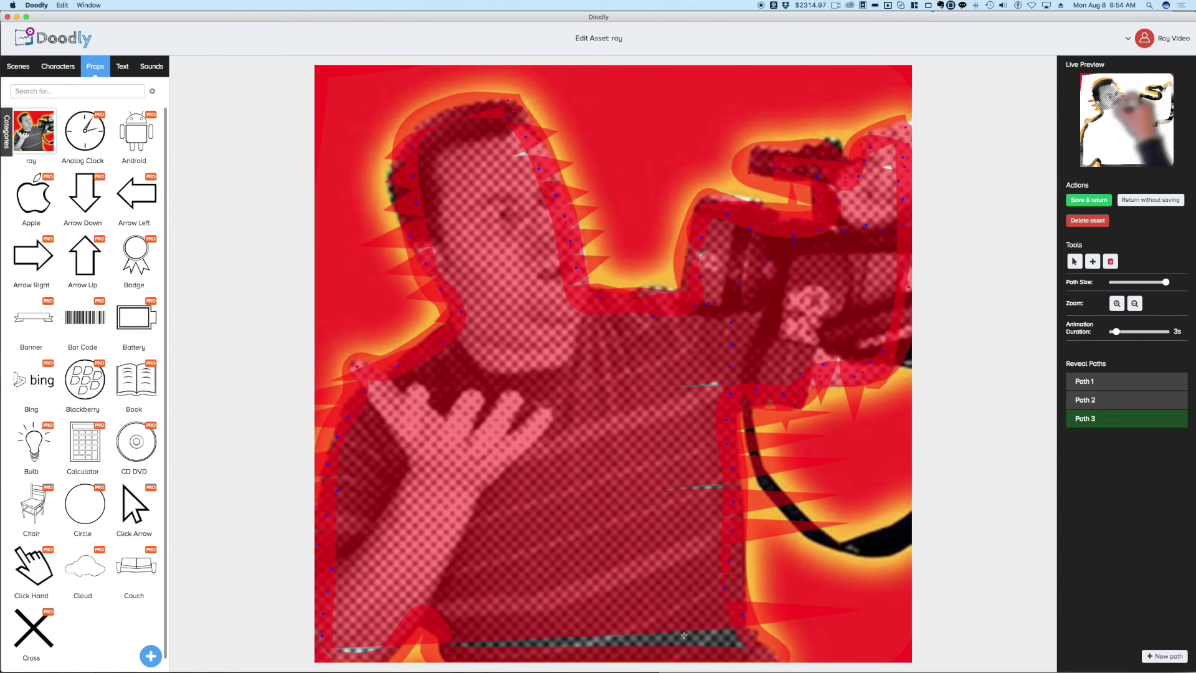
pyautogui.click(740, 636)
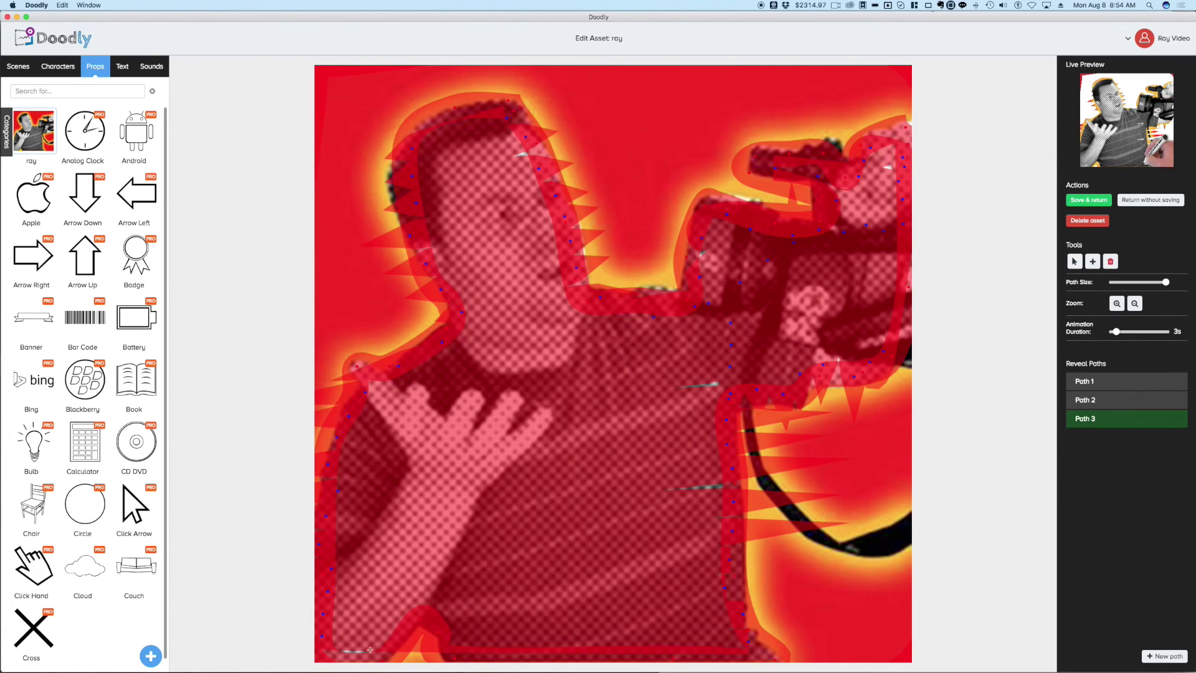
pyautogui.click(347, 655)
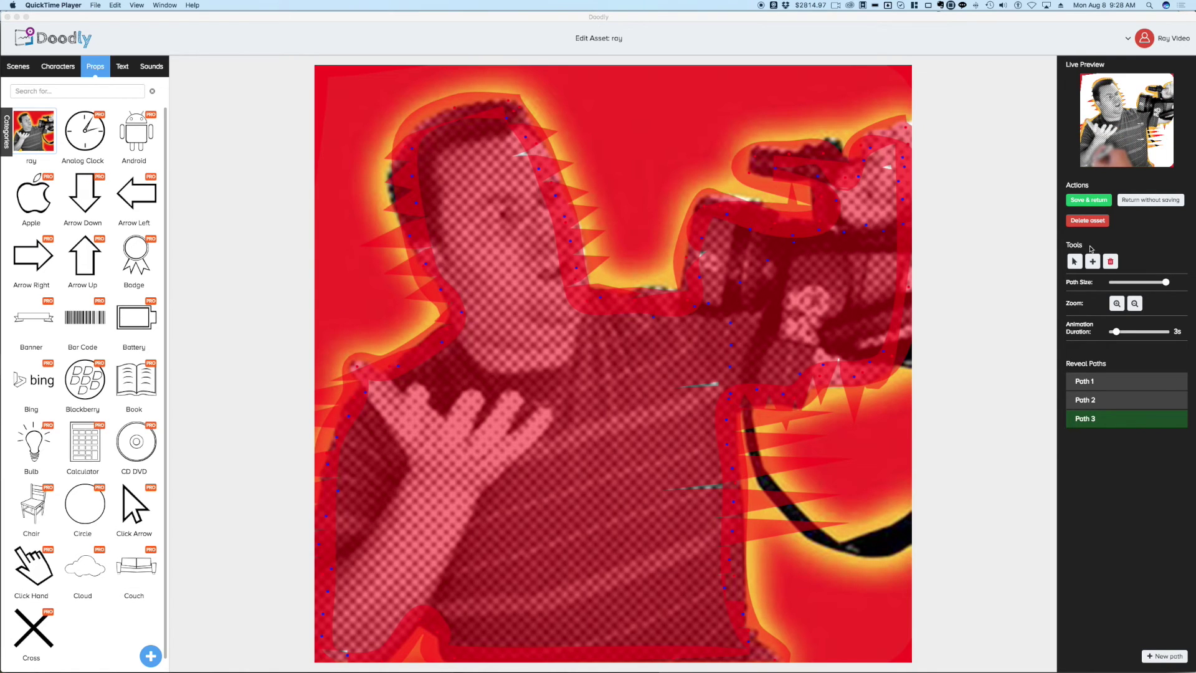
# Delete the ray photo asset with confirmation, then list the scene templates in the test2 video.
pyautogui.click(1089, 222)
pyautogui.click(1088, 221)
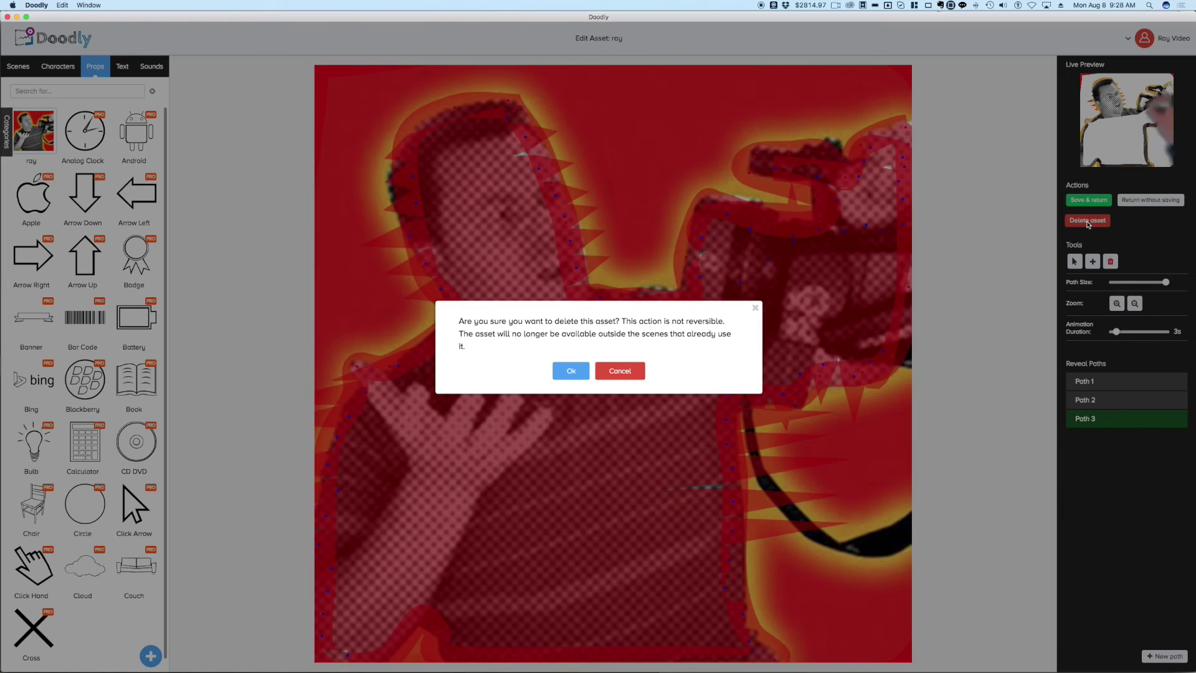
pyautogui.click(575, 369)
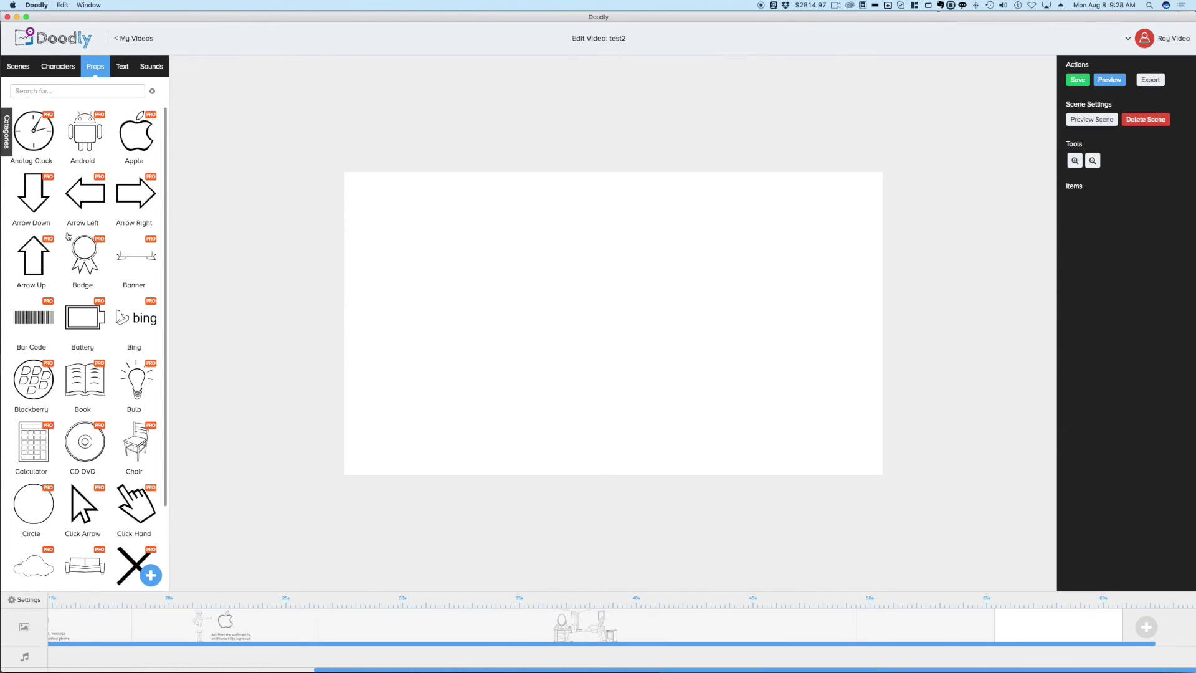
pyautogui.click(15, 71)
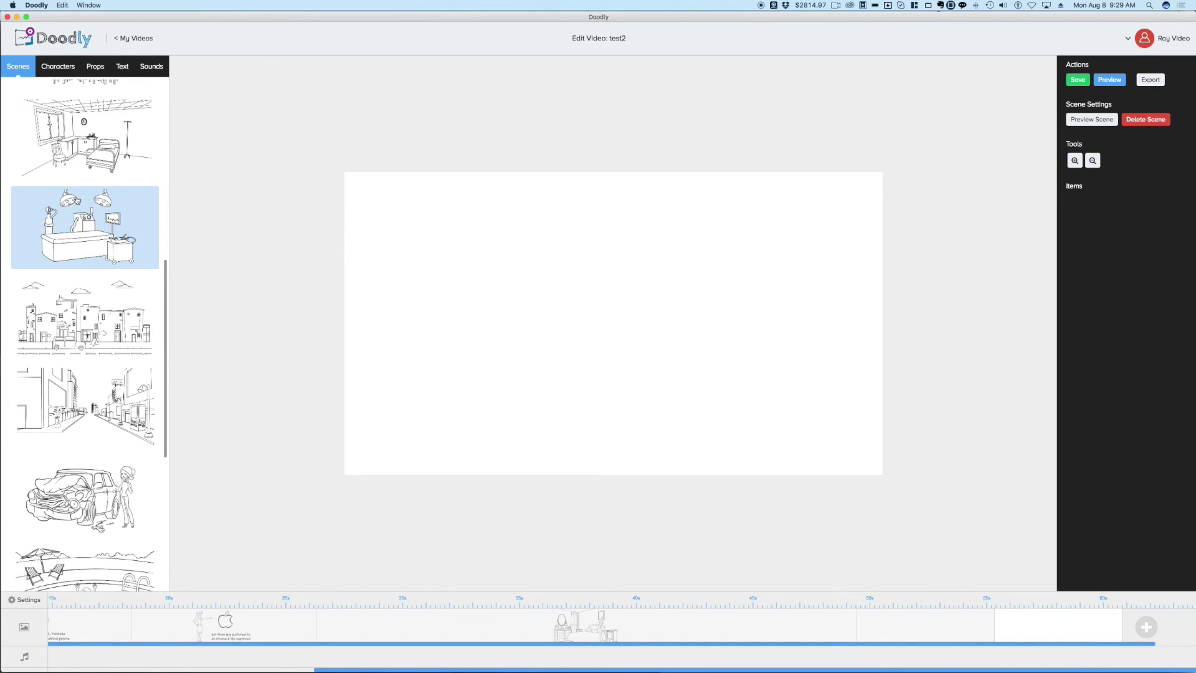
pyautogui.scroll(10, 77, 200)
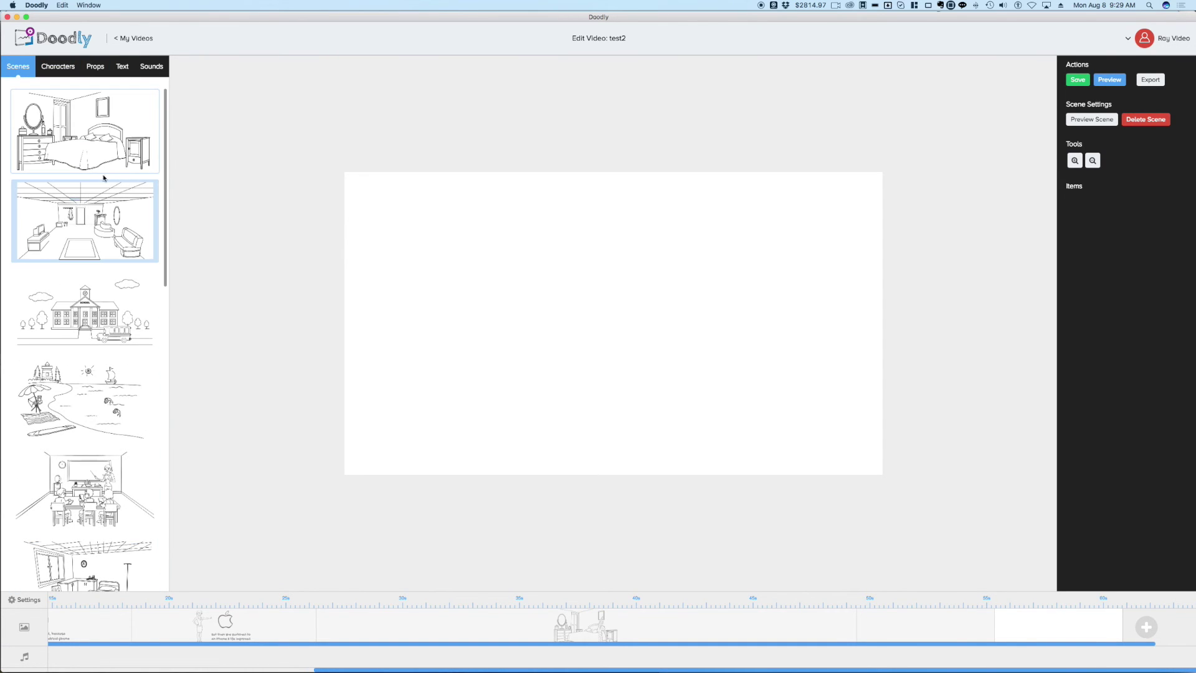
# Apply the beach scene template, trying the bedroom and living-room templates first and confirming each replacement.
pyautogui.click(112, 154)
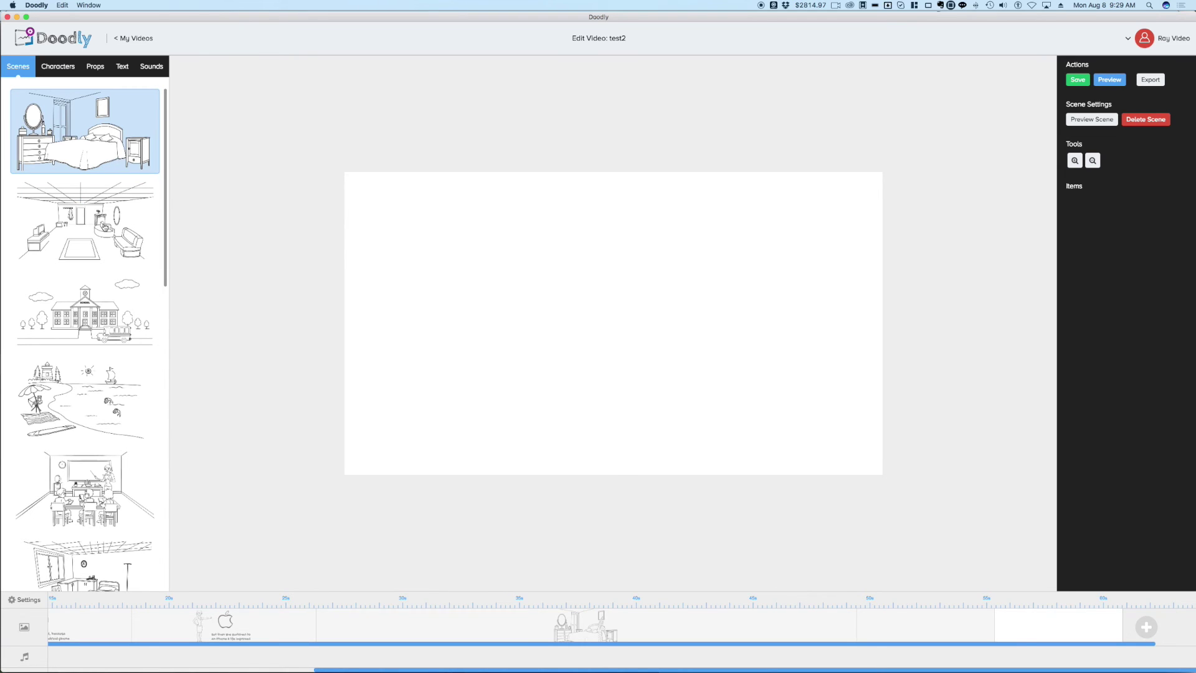
pyautogui.click(110, 241)
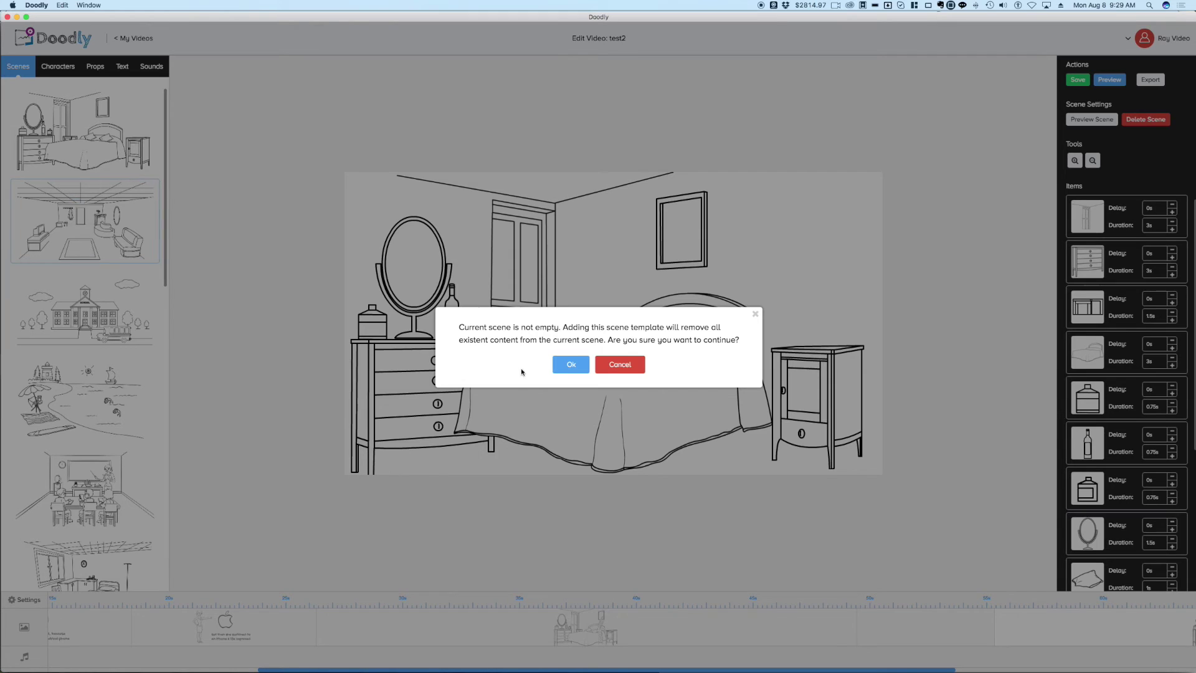
pyautogui.click(569, 363)
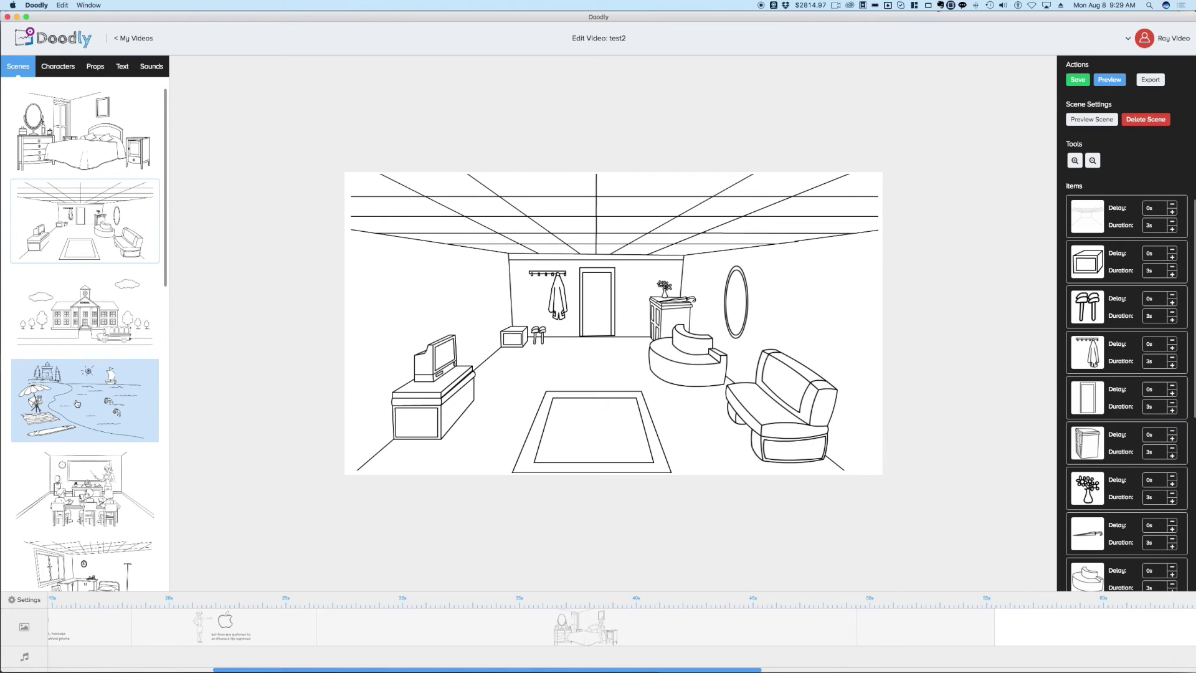
pyautogui.click(130, 439)
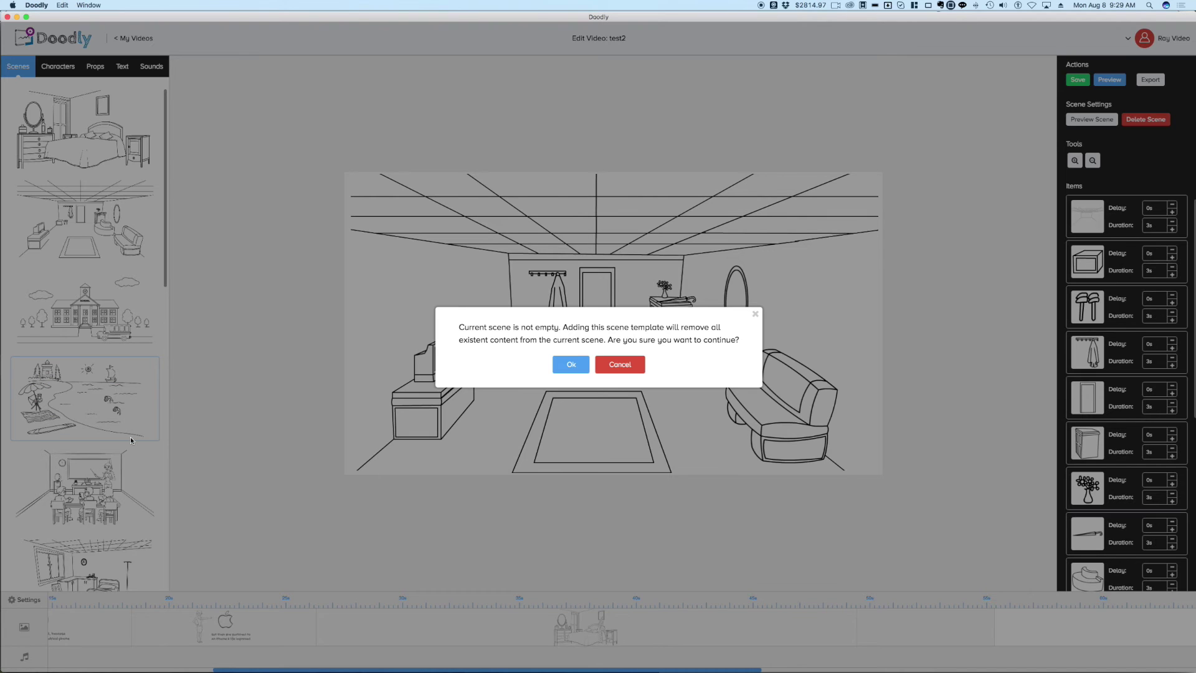
pyautogui.click(570, 367)
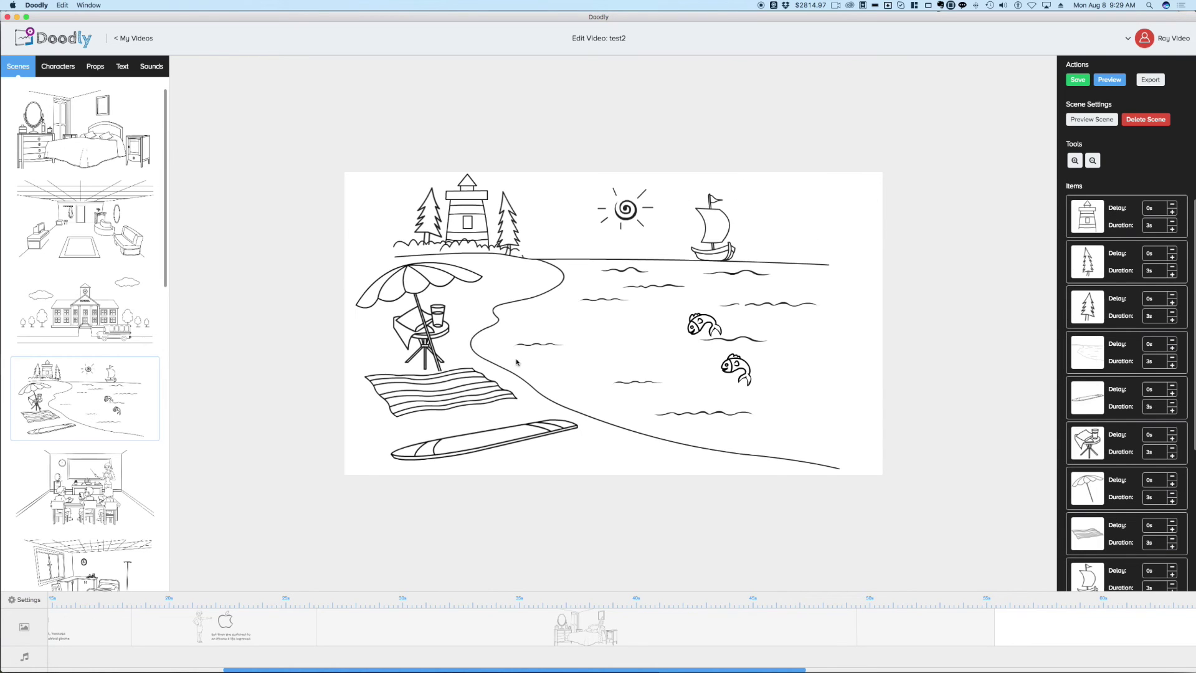
# Preview how the beach scene draws, then show the Characters library.
pyautogui.scroll(-5, 71, 390)
pyautogui.scroll(-5, 70, 390)
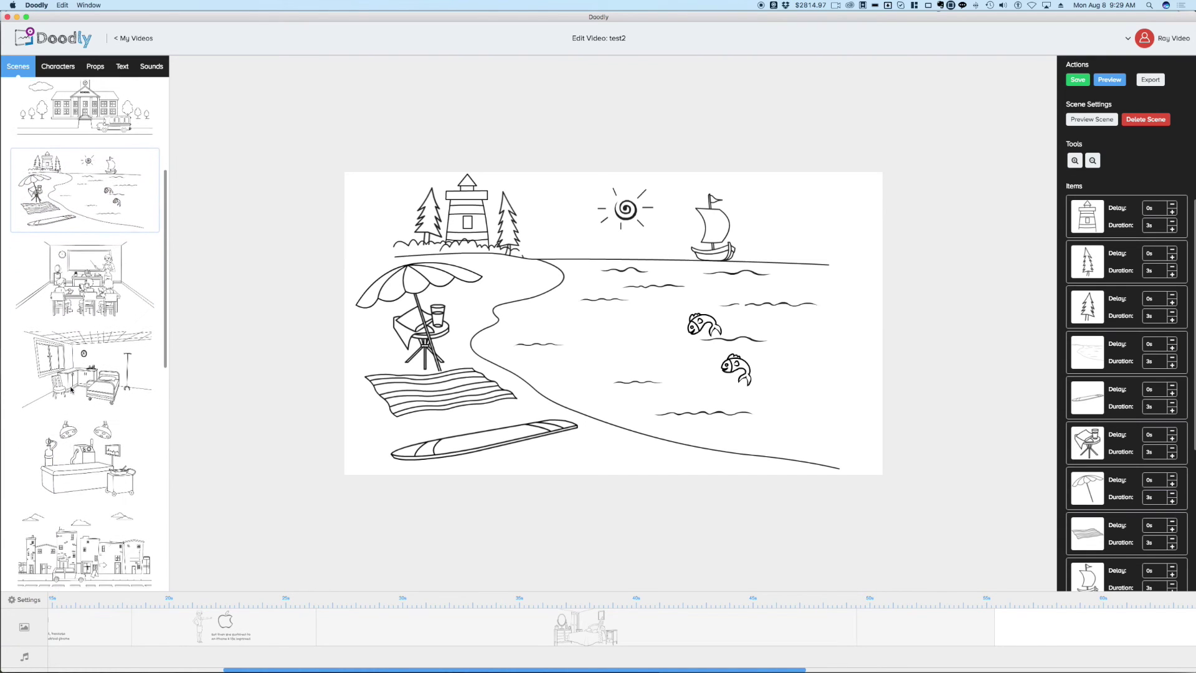
pyautogui.scroll(-13, 76, 390)
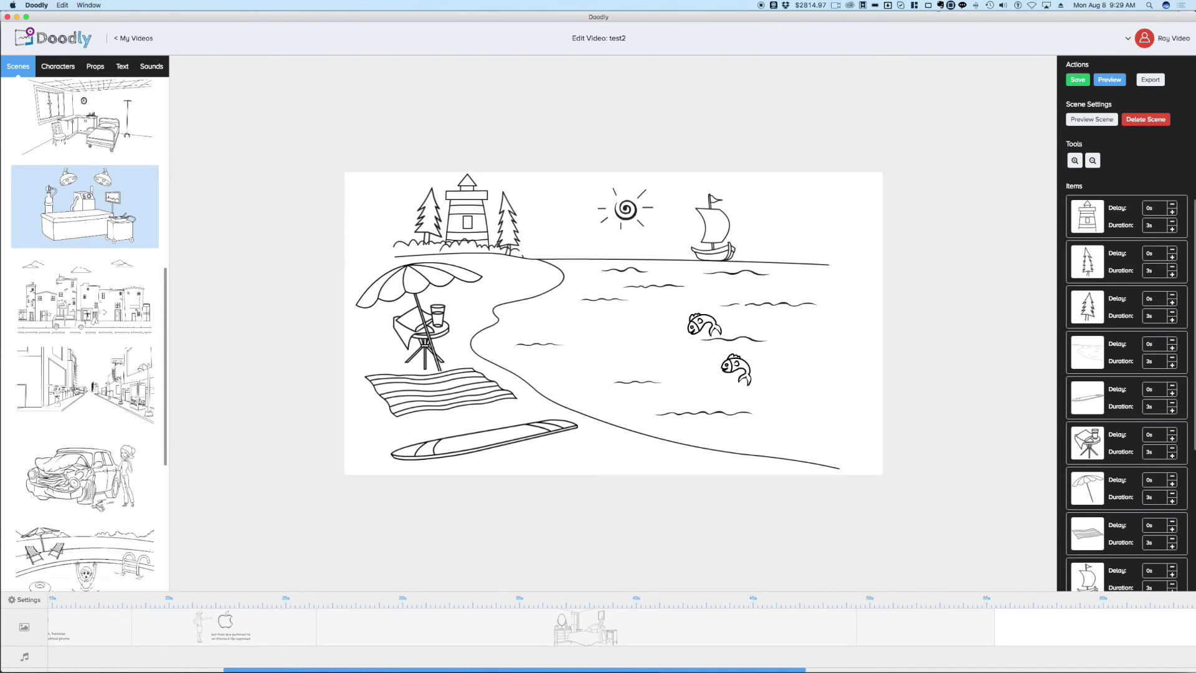
pyautogui.scroll(6, 77, 391)
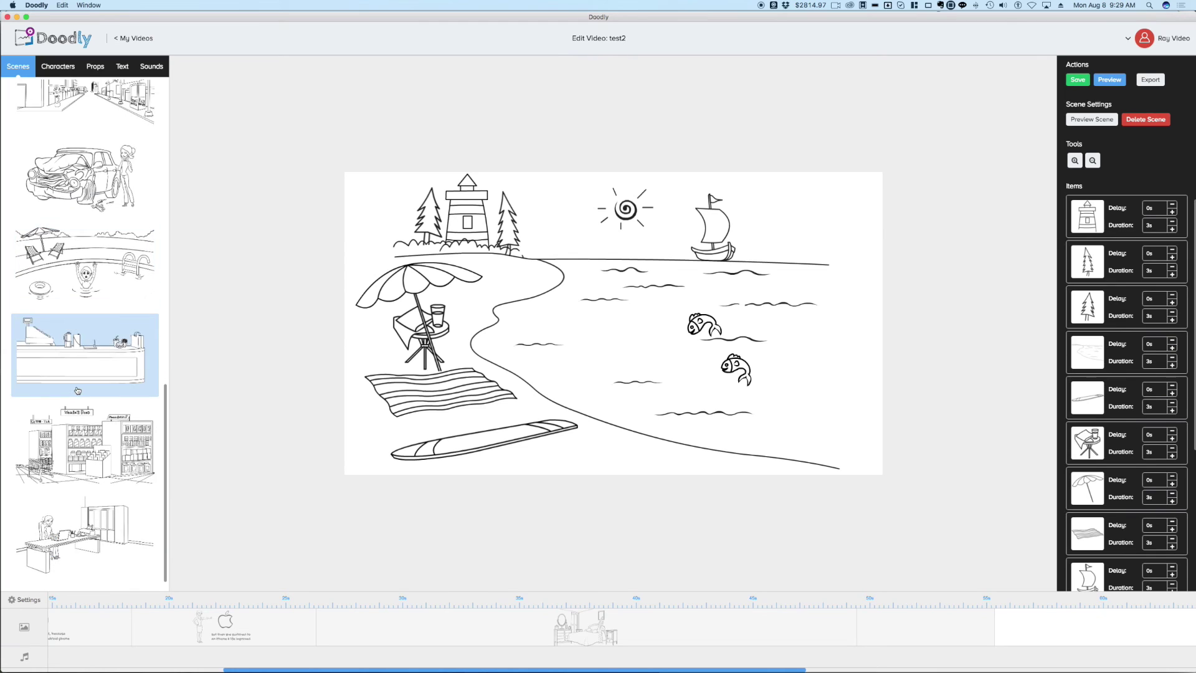
pyautogui.scroll(1, 79, 390)
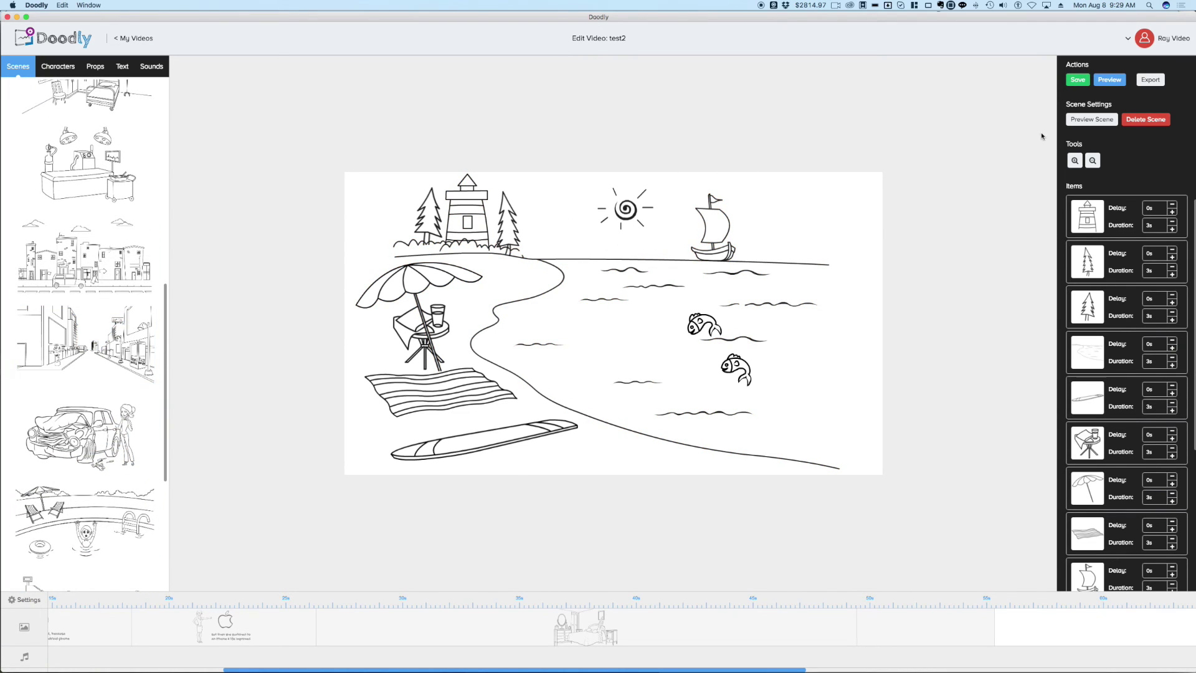
pyautogui.click(1087, 119)
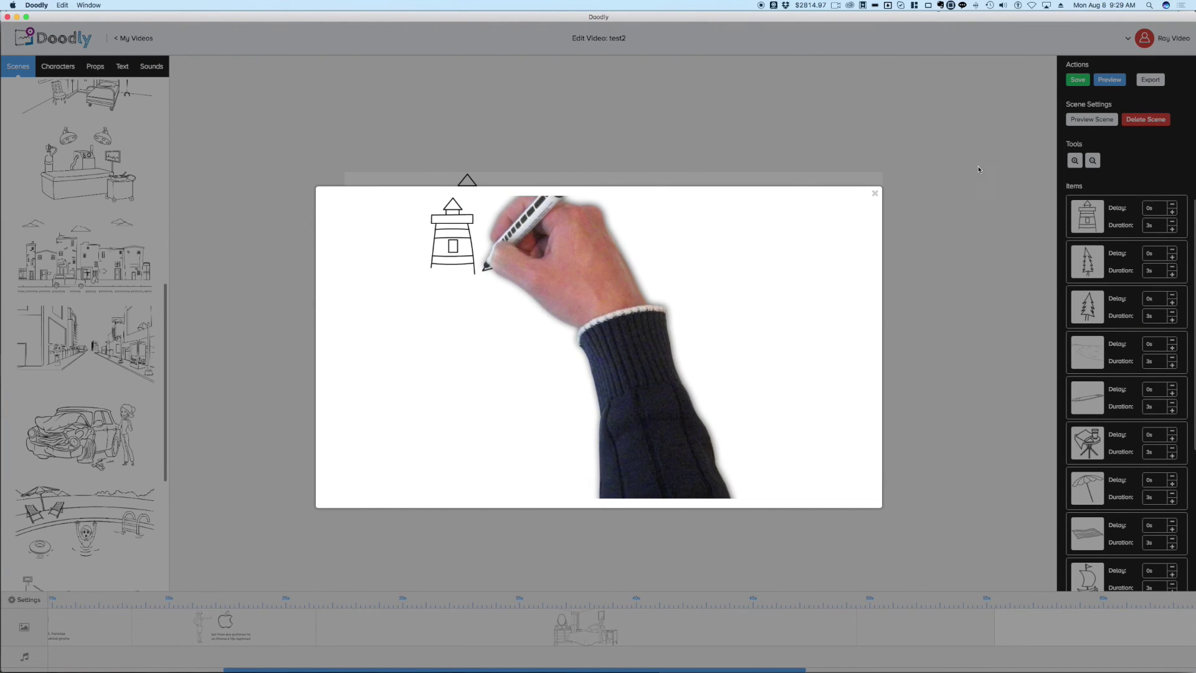
pyautogui.click(874, 193)
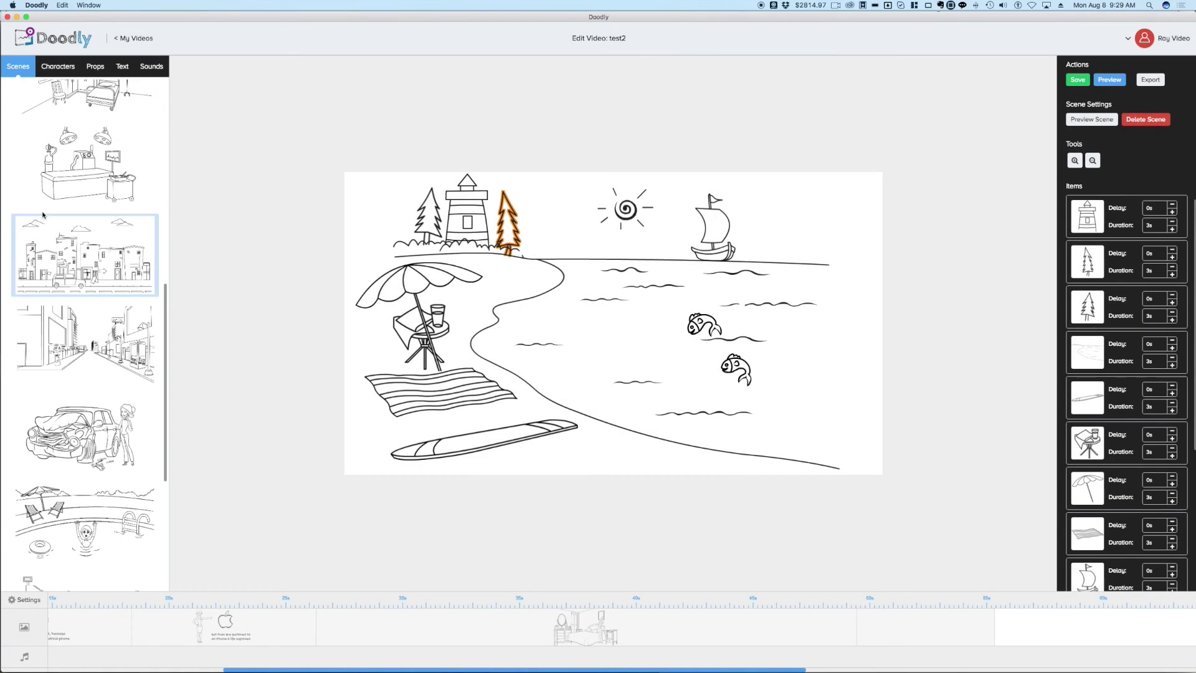
pyautogui.click(58, 66)
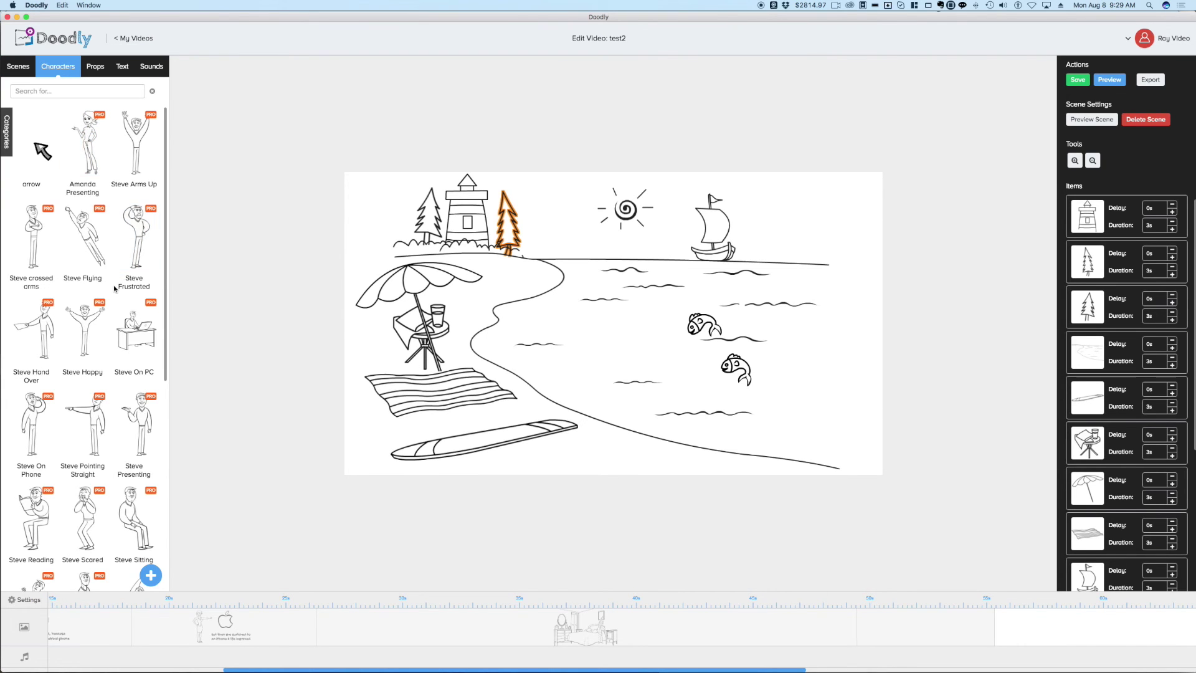
pyautogui.scroll(-10, 114, 288)
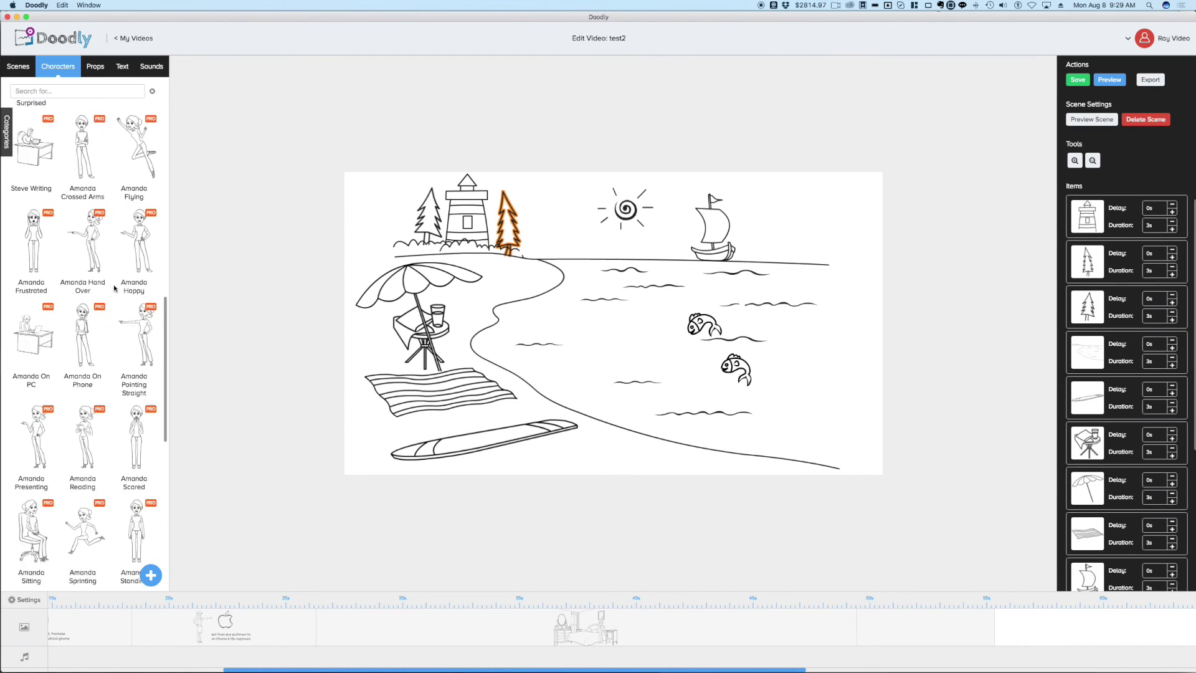
pyautogui.scroll(-10, 115, 288)
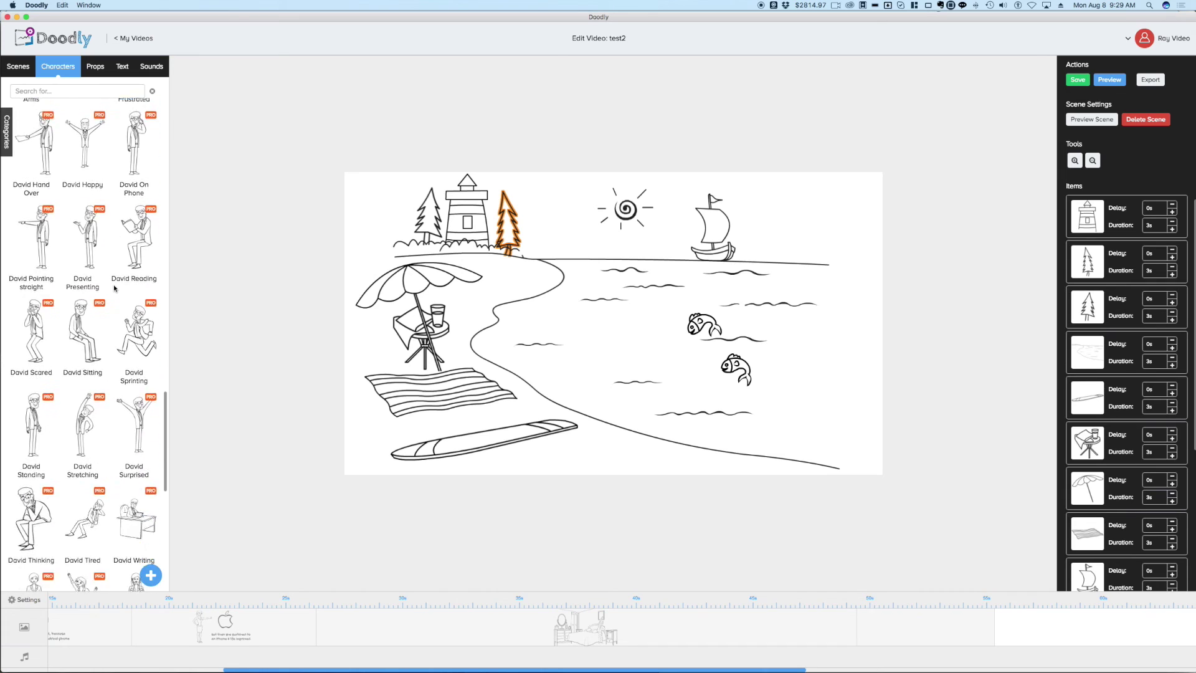
pyautogui.scroll(-10, 115, 287)
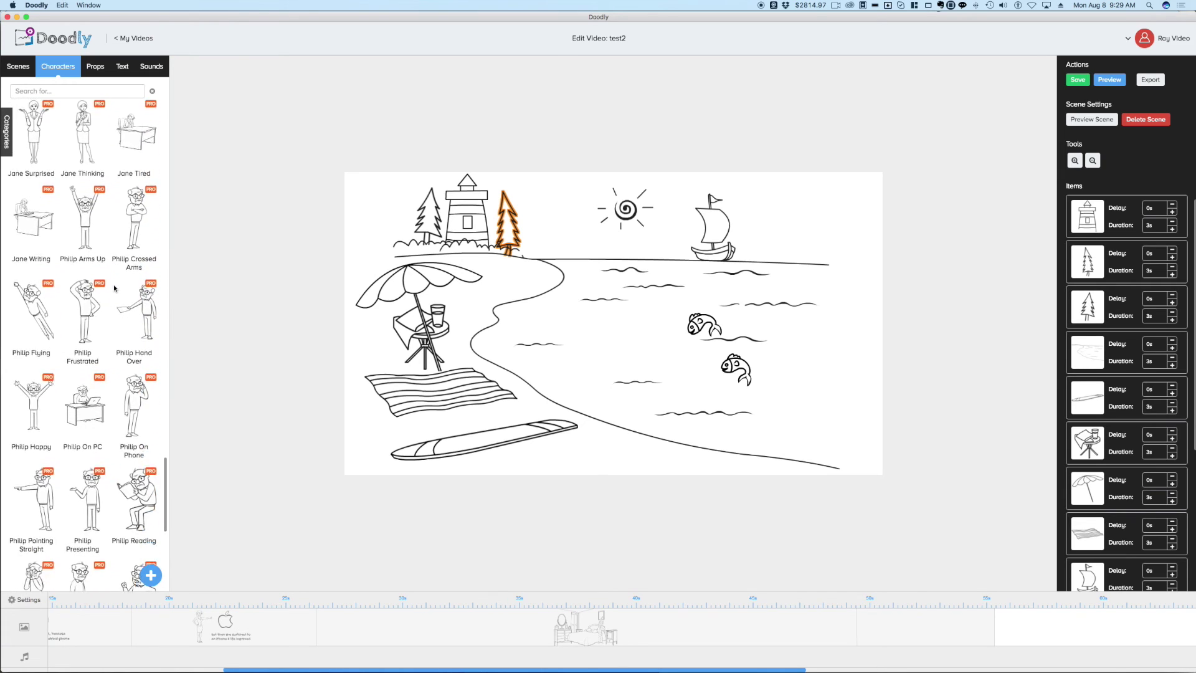
pyautogui.scroll(-10, 114, 288)
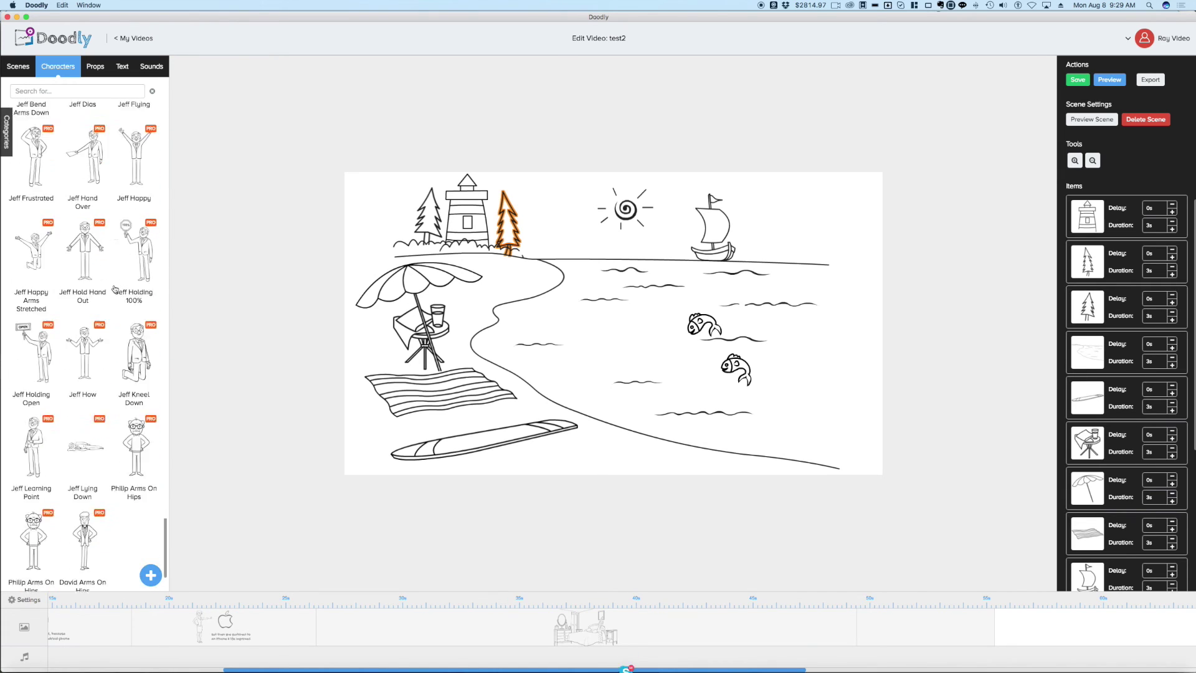
pyautogui.scroll(-10, 114, 288)
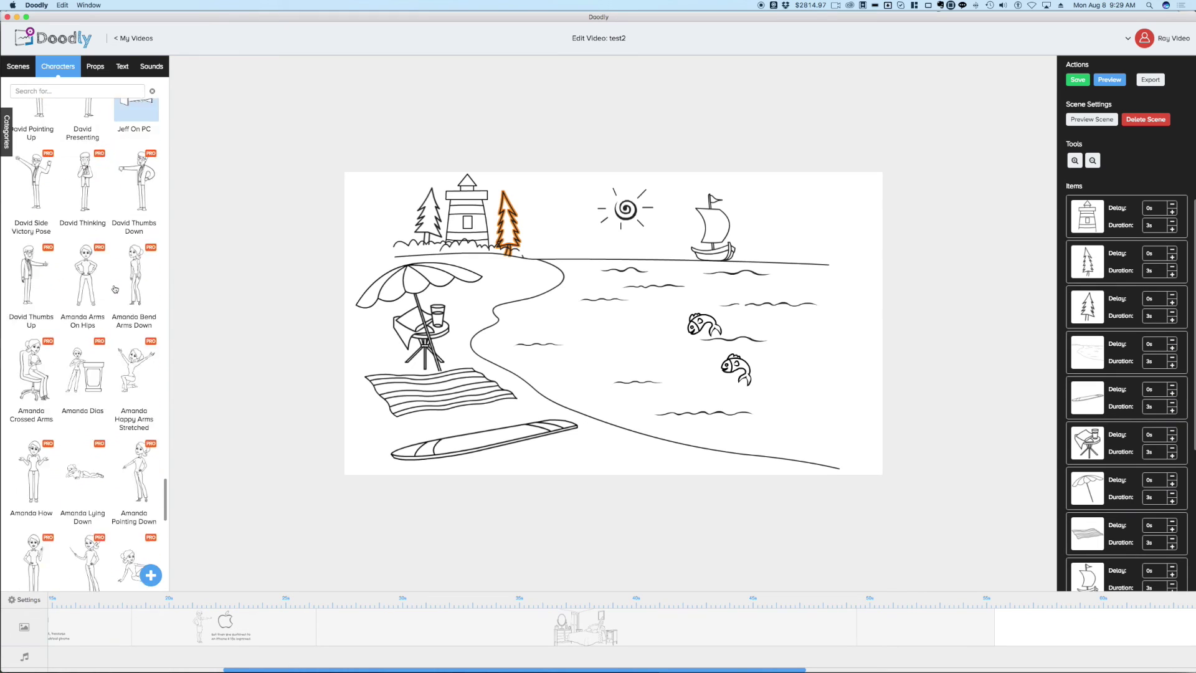
pyautogui.scroll(-10, 115, 288)
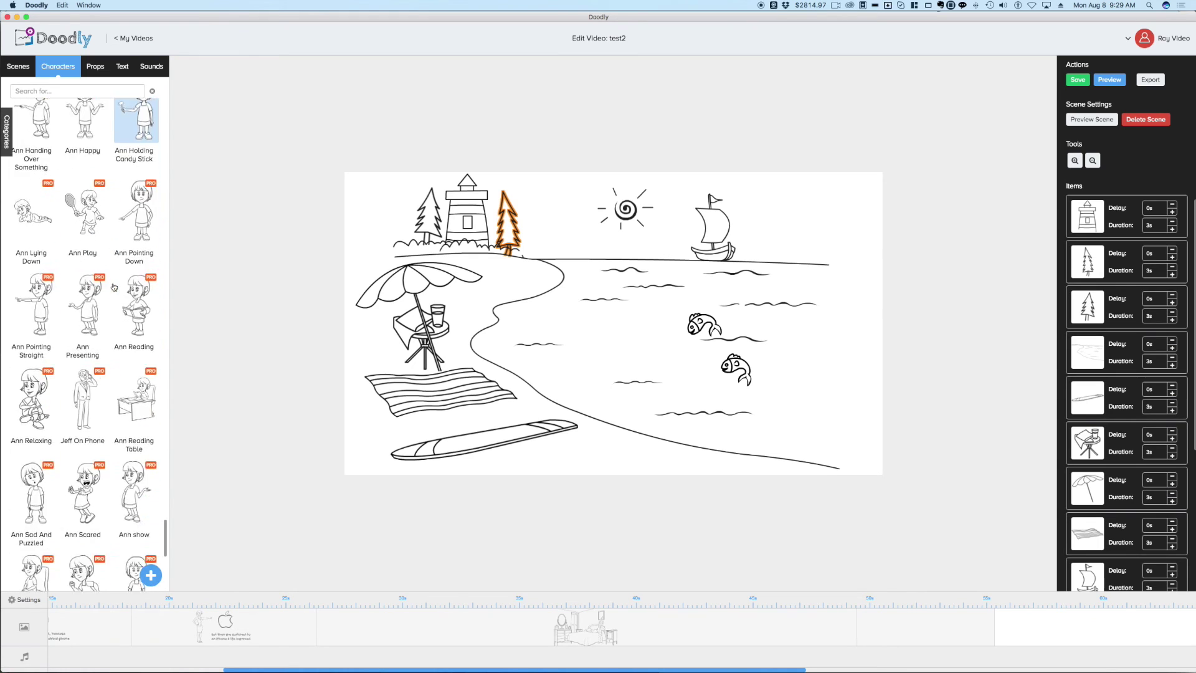
pyautogui.scroll(-10, 115, 288)
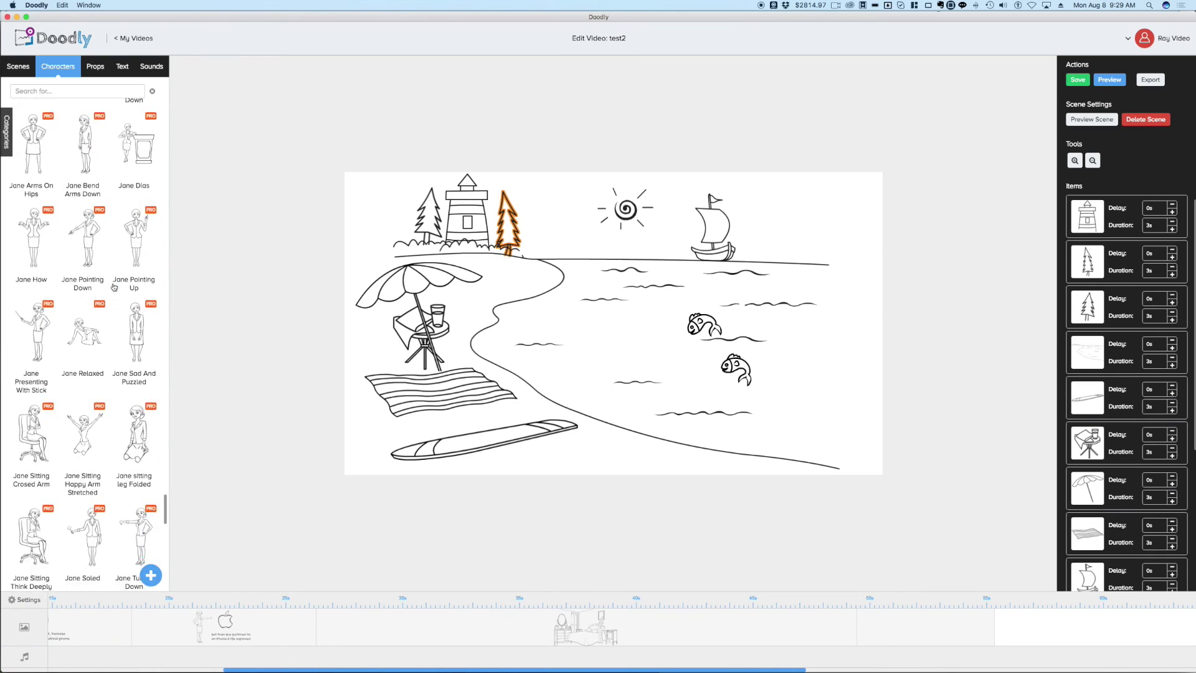
pyautogui.scroll(-10, 114, 287)
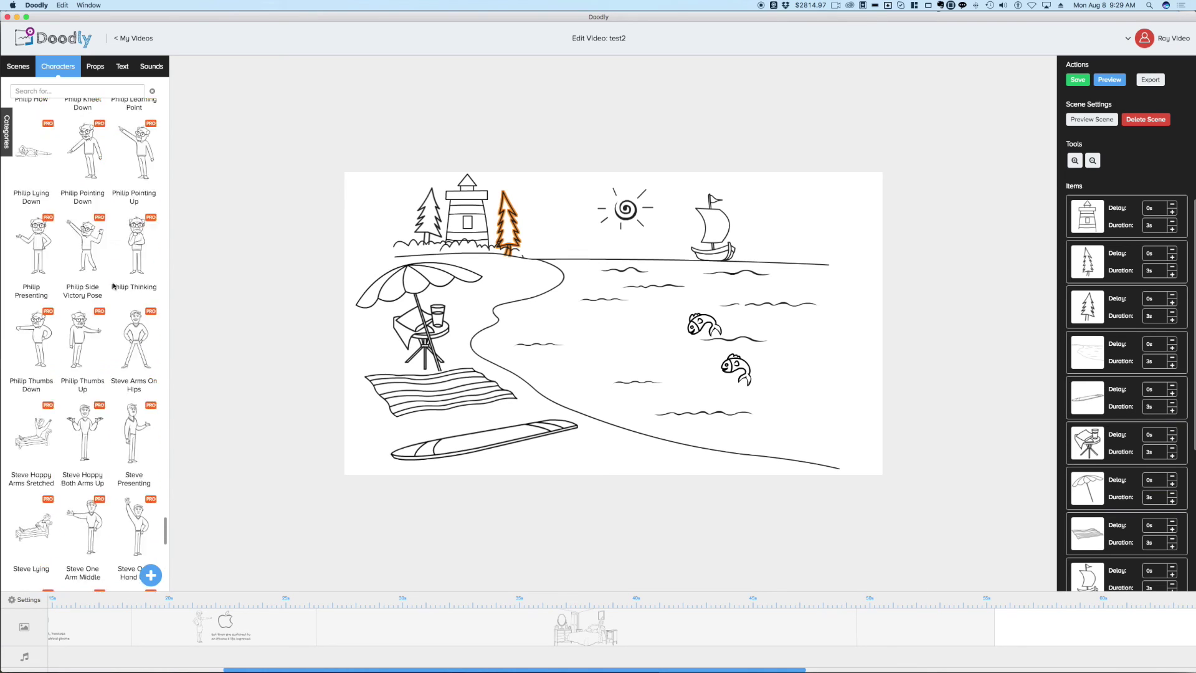
pyautogui.scroll(-10, 115, 287)
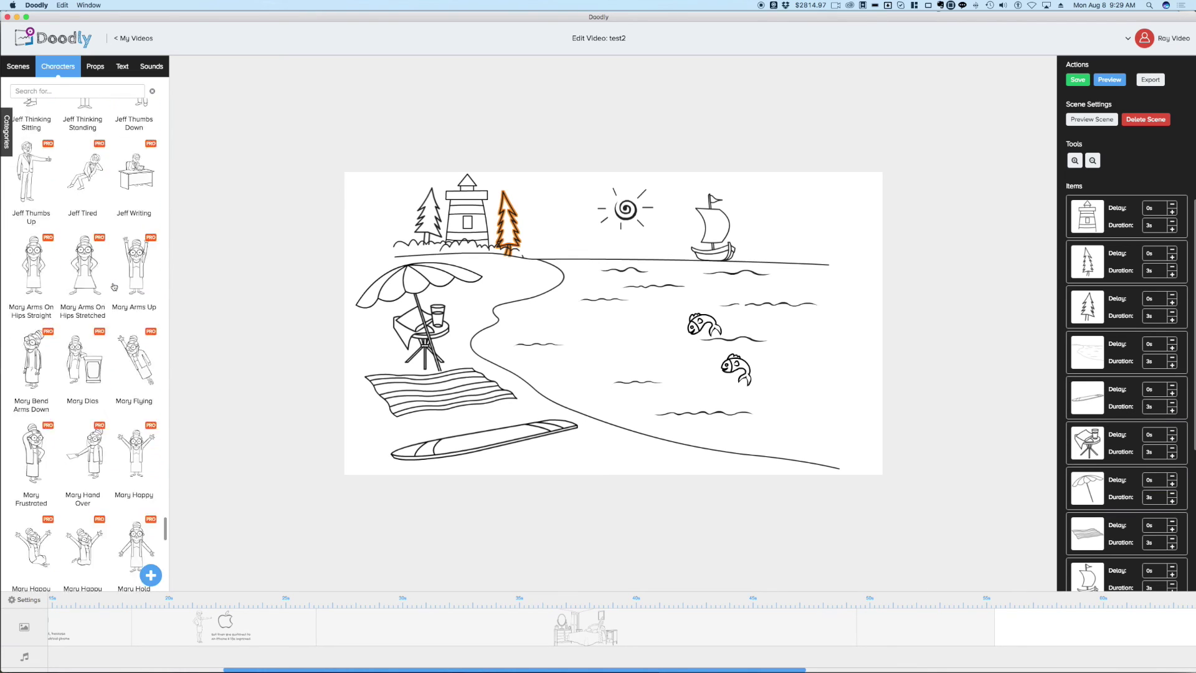
pyautogui.scroll(-10, 114, 287)
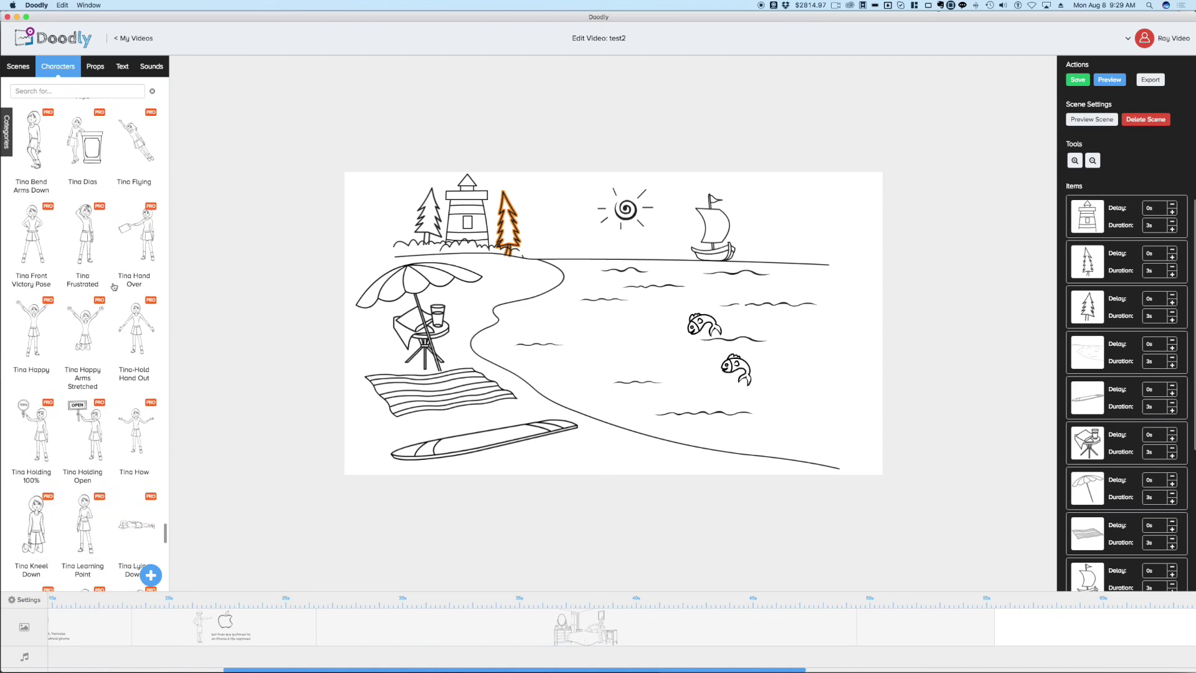
pyautogui.scroll(-10, 114, 288)
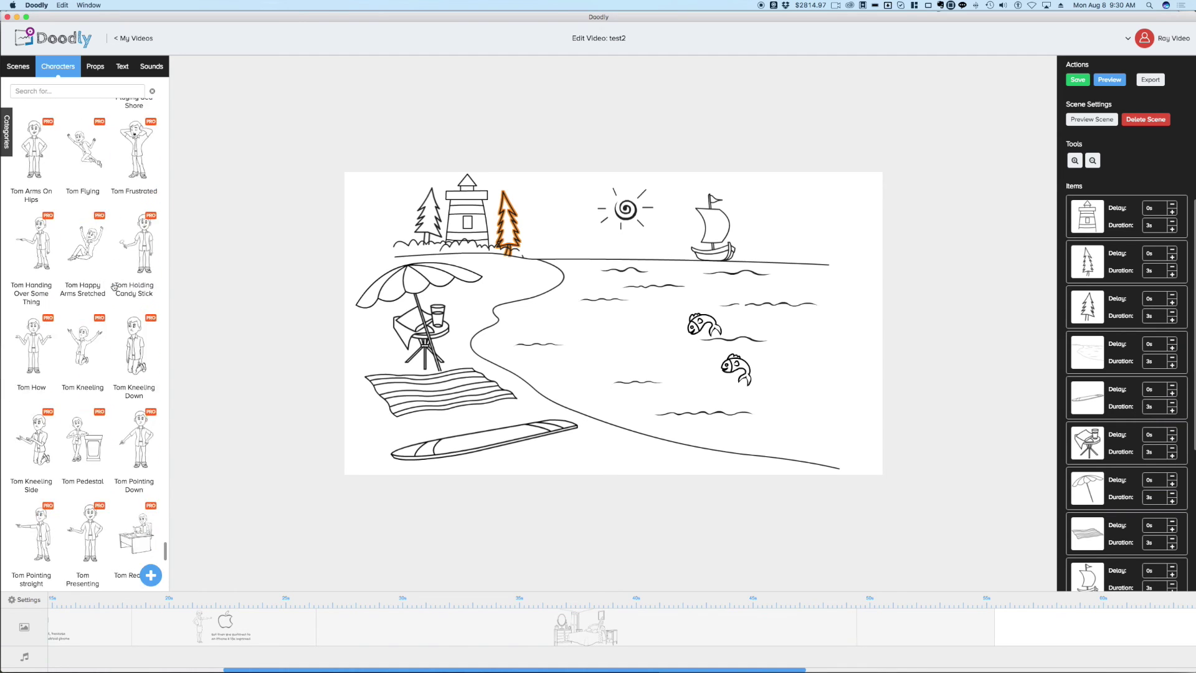
pyautogui.scroll(-10, 115, 287)
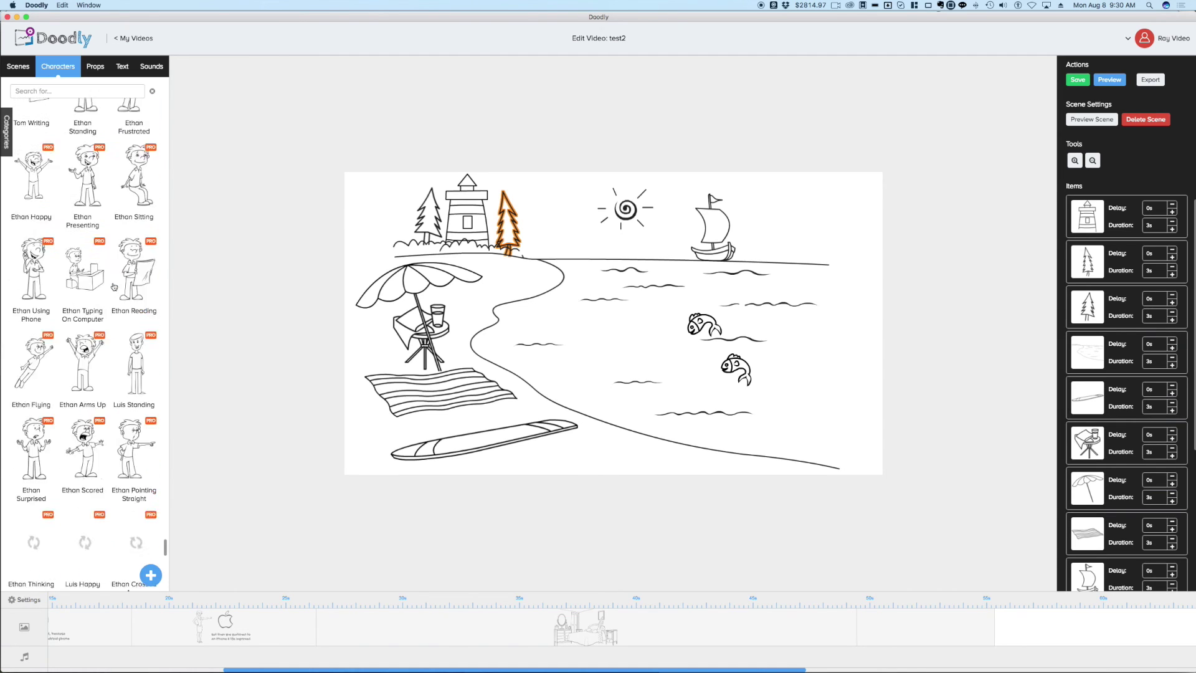
pyautogui.scroll(-10, 114, 287)
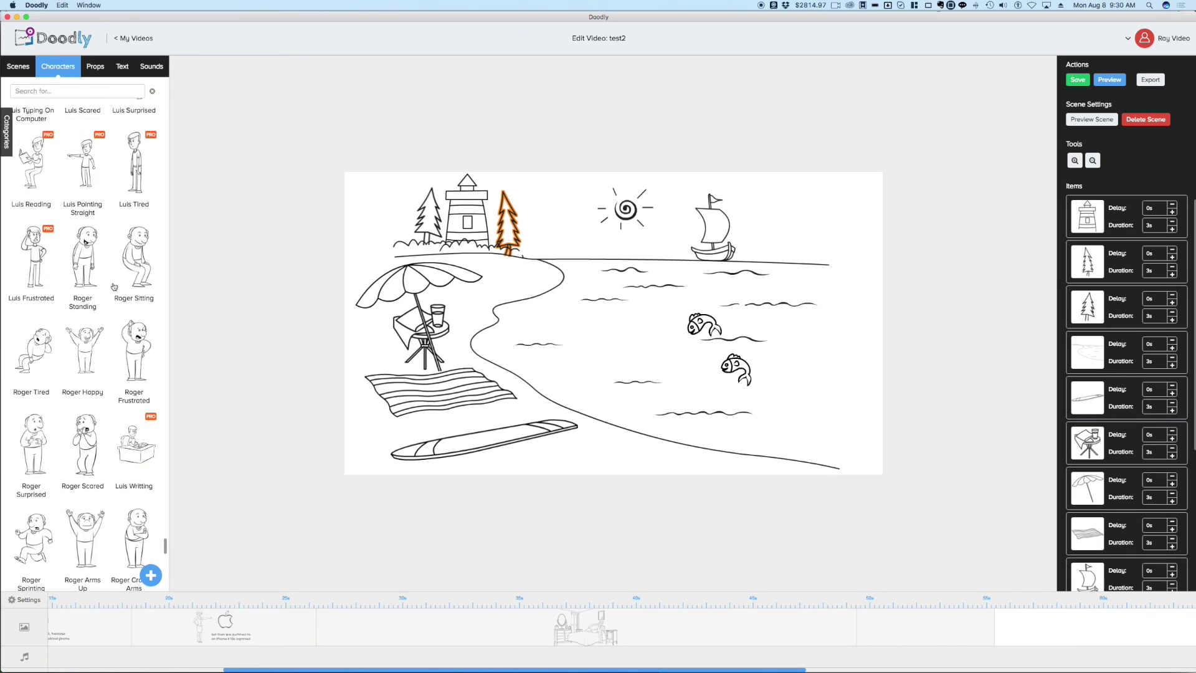
pyautogui.scroll(-5, 114, 287)
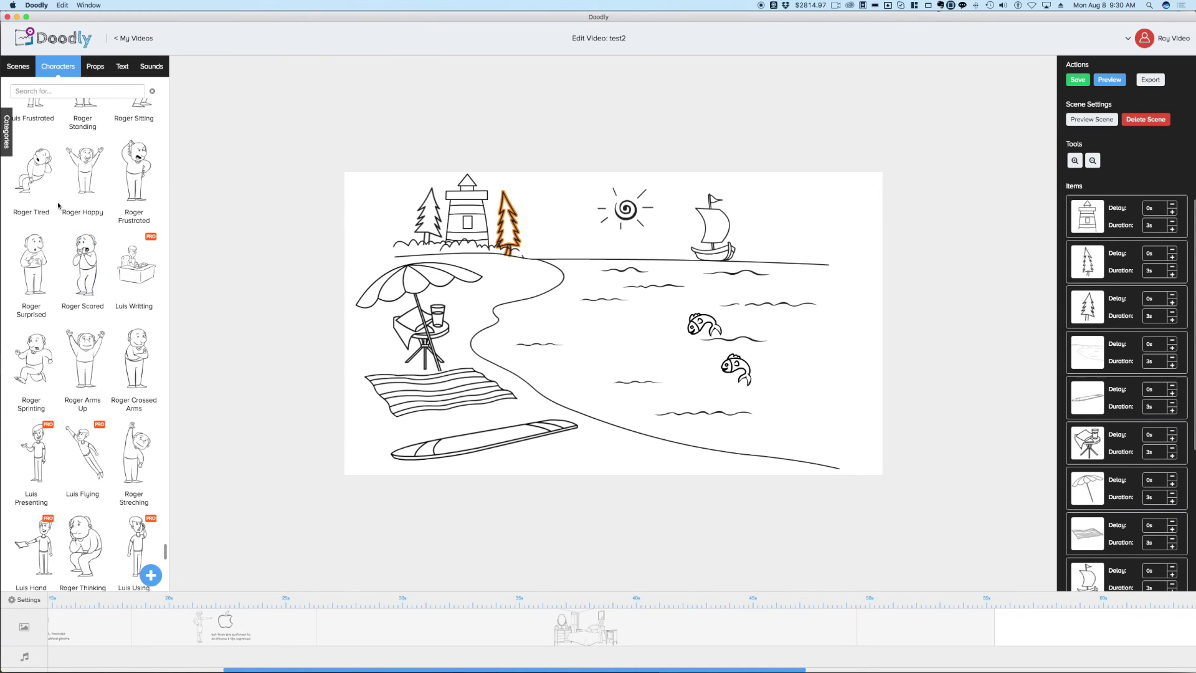
pyautogui.scroll(3, 58, 205)
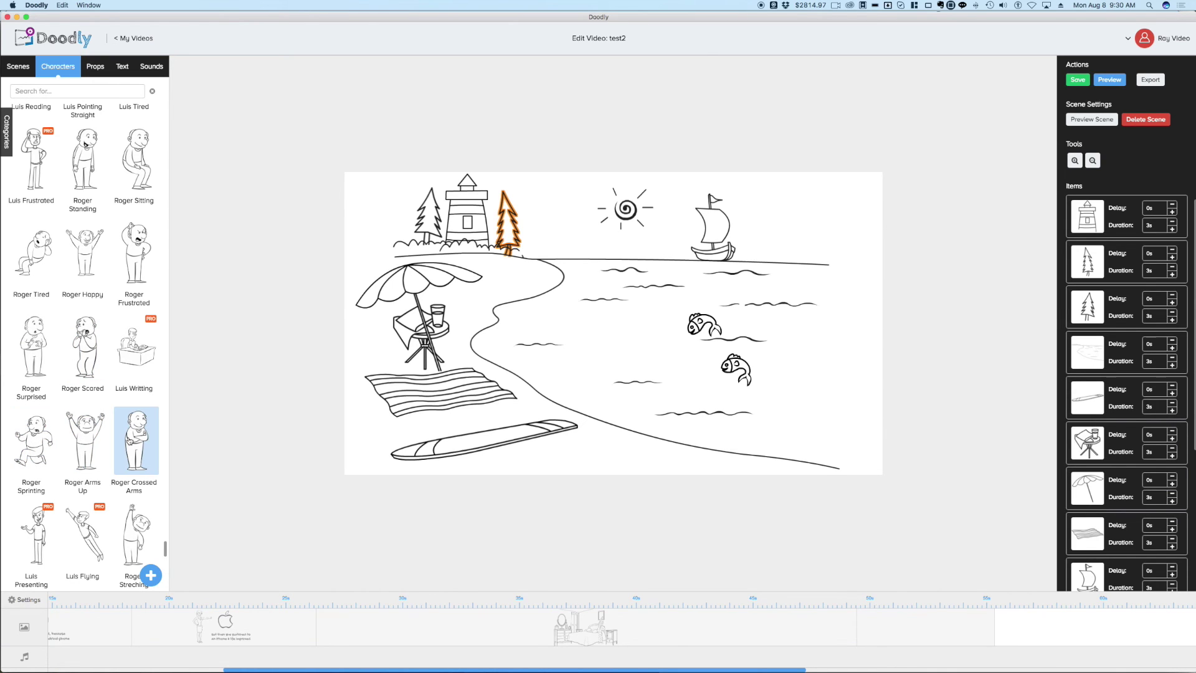
pyautogui.scroll(-4, 128, 439)
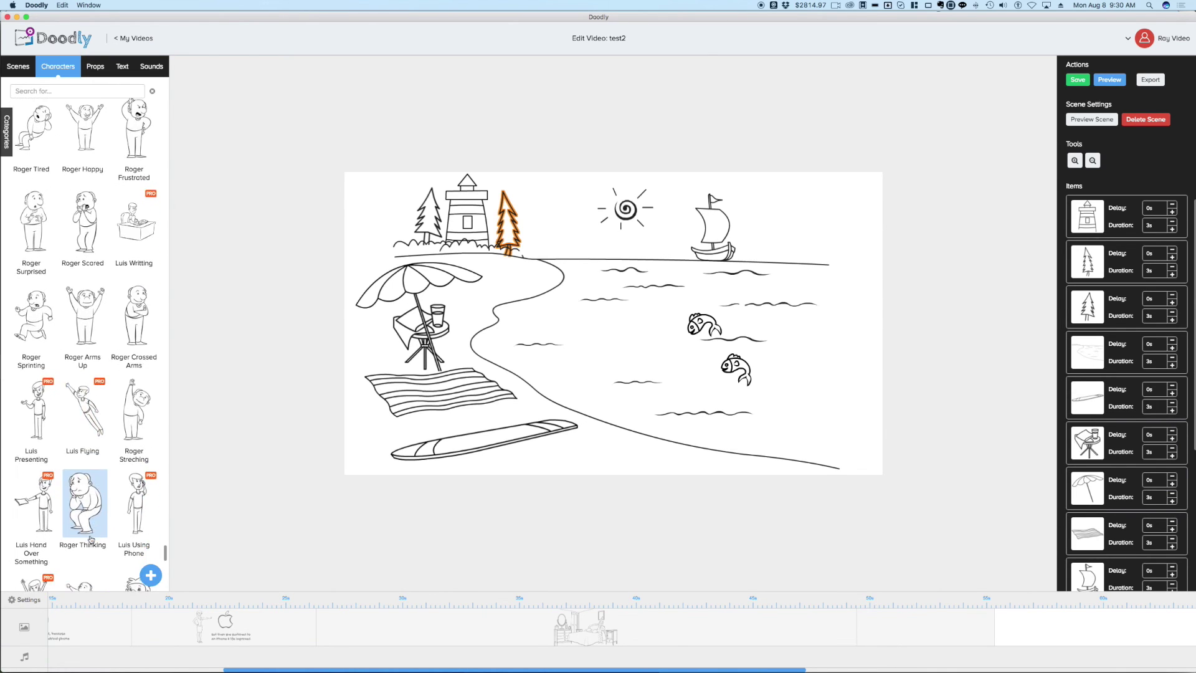
pyautogui.scroll(-10, 128, 478)
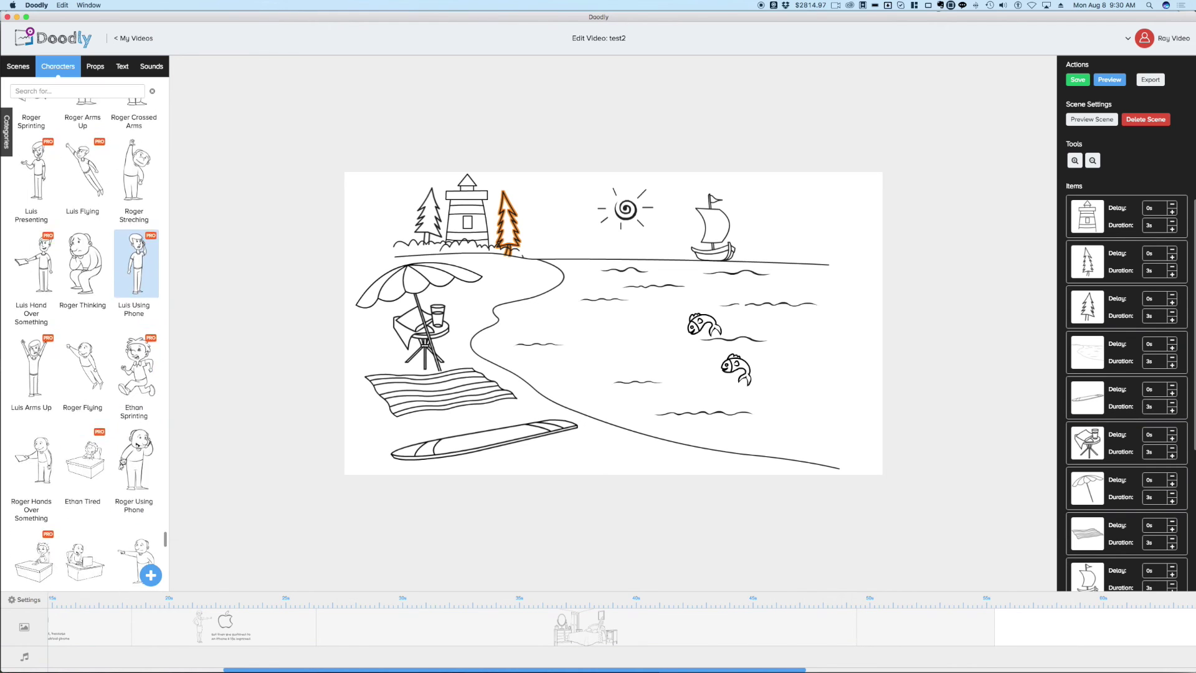
pyautogui.scroll(-1, 123, 461)
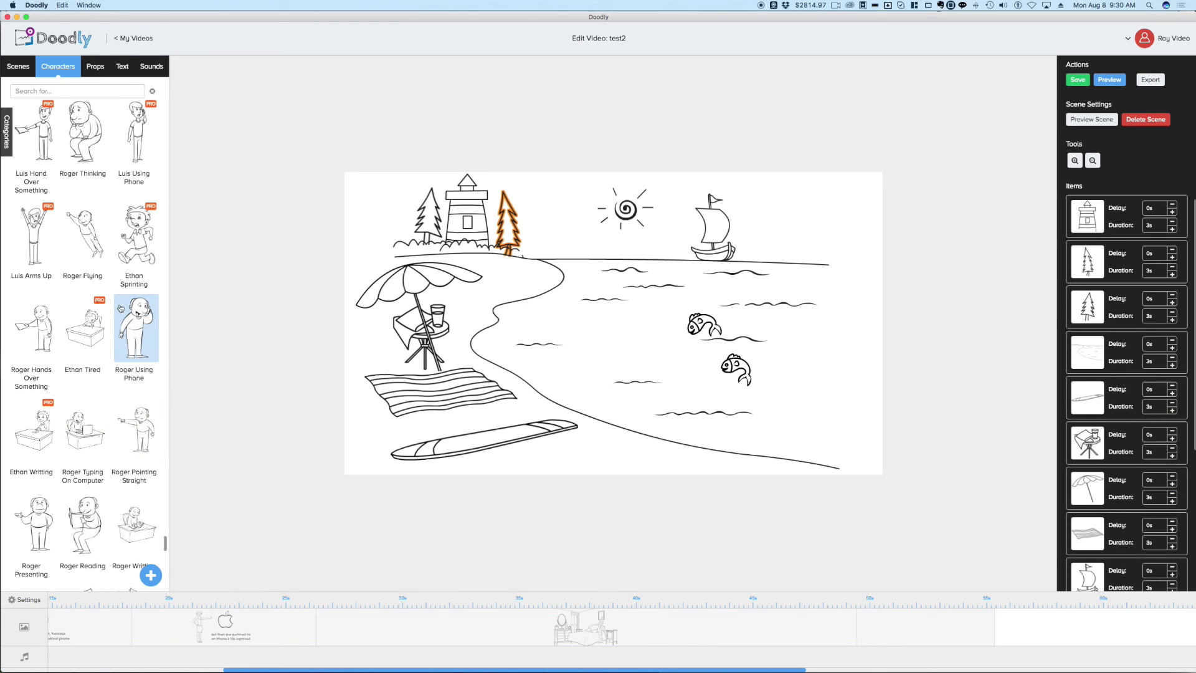
pyautogui.scroll(5, 121, 308)
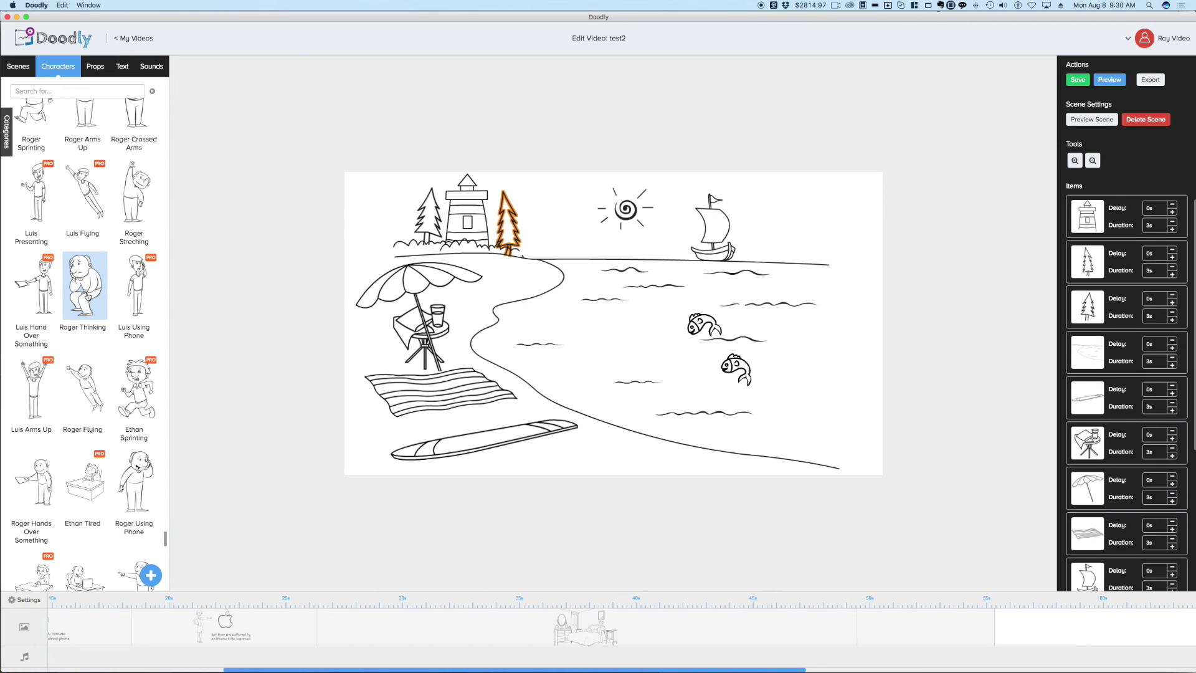
pyautogui.scroll(-2, 88, 299)
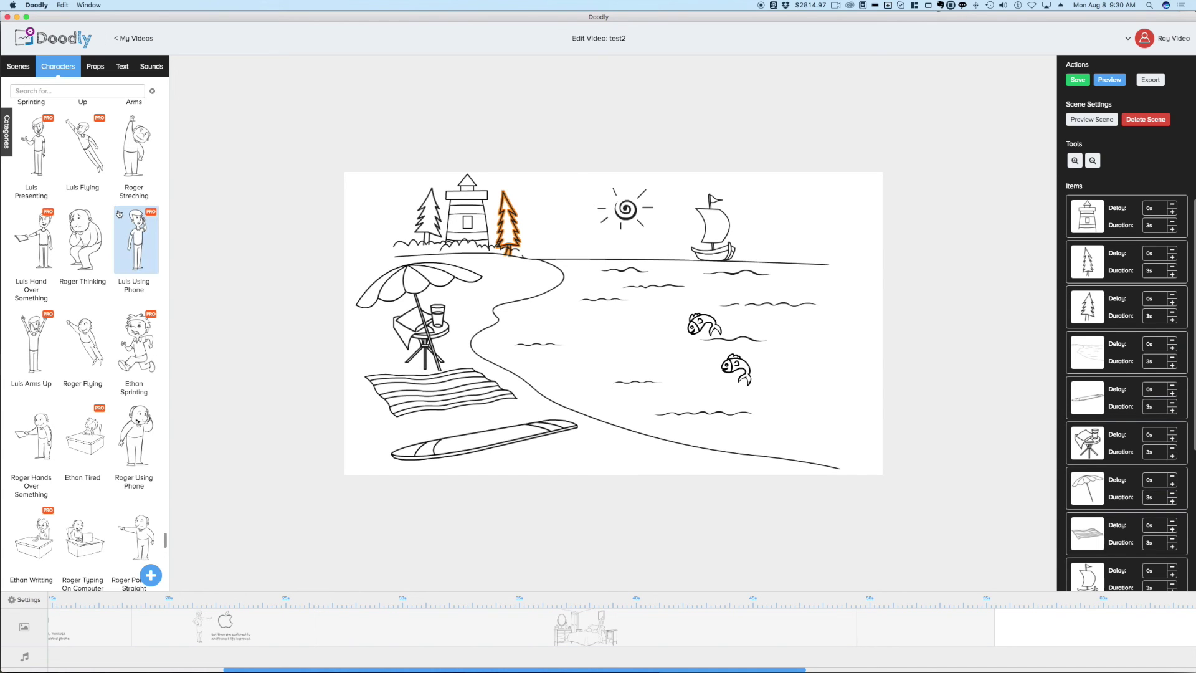
# Browse through the Props library icons, then list the Sounds music tracks.
pyautogui.click(101, 73)
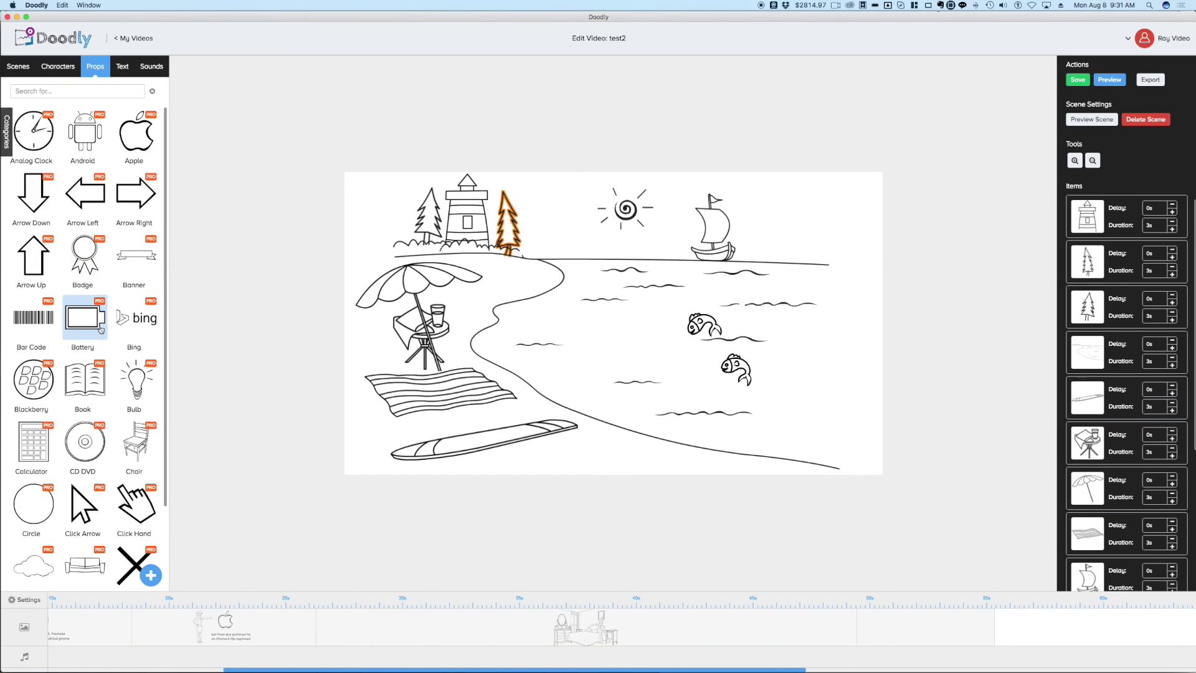
pyautogui.scroll(-10, 100, 331)
pyautogui.scroll(-15, 100, 331)
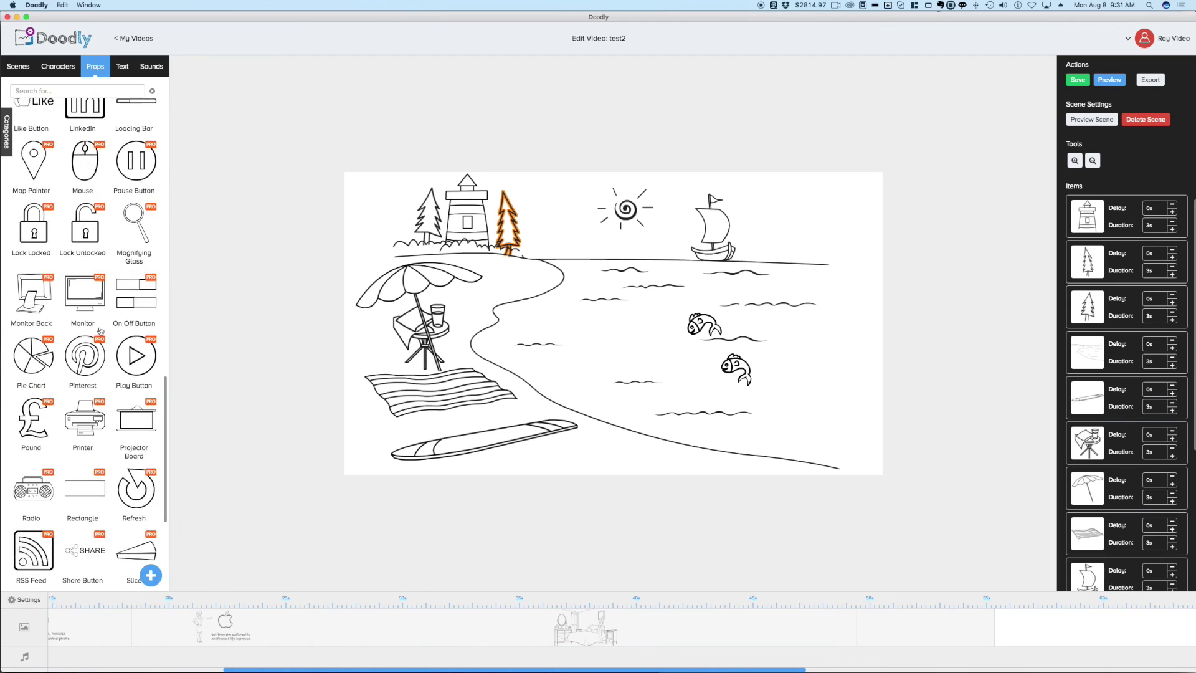
pyautogui.scroll(-20, 100, 331)
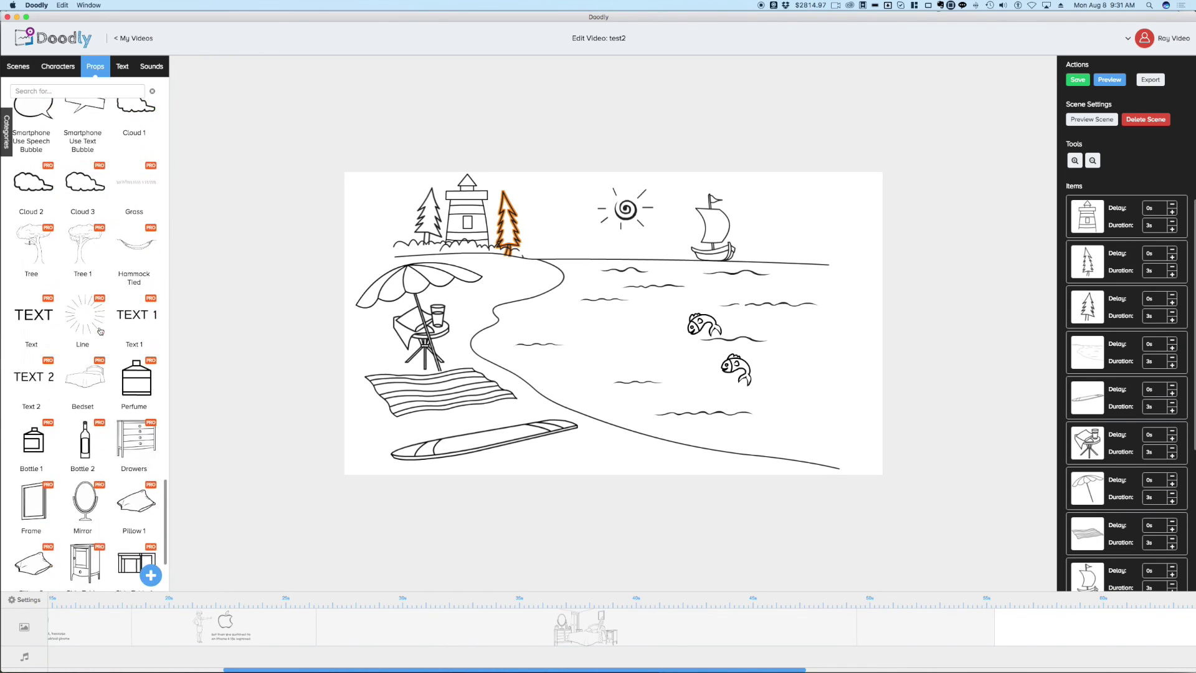
pyautogui.scroll(-20, 100, 331)
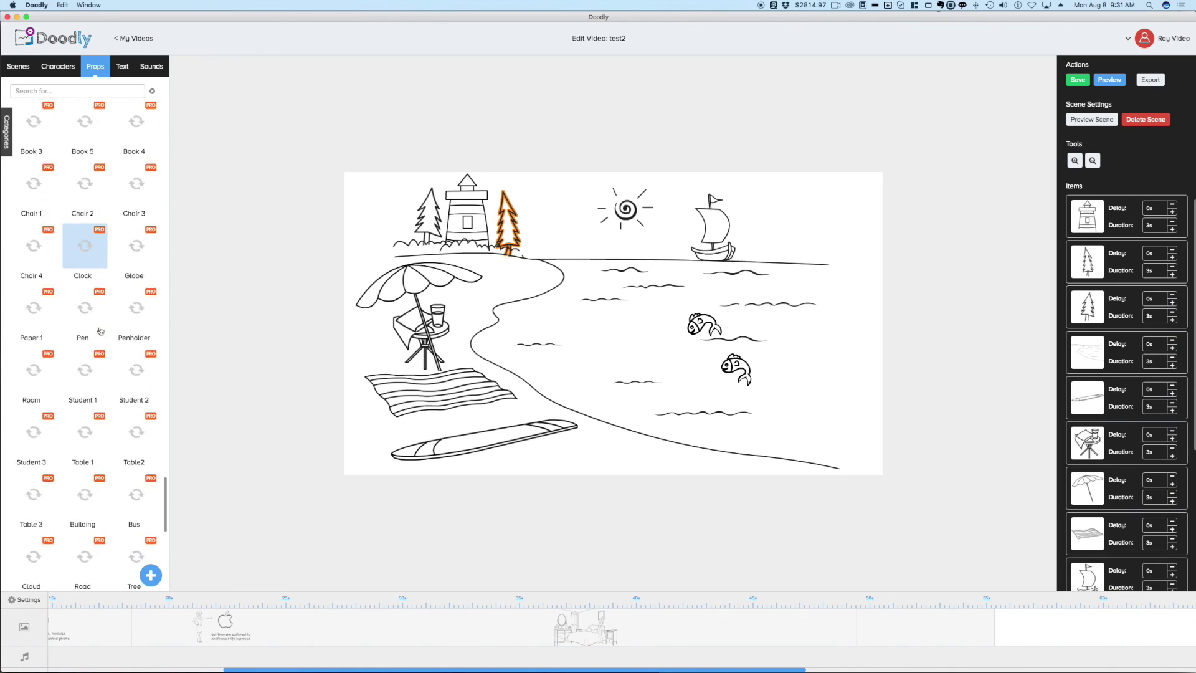
pyautogui.scroll(-15, 99, 331)
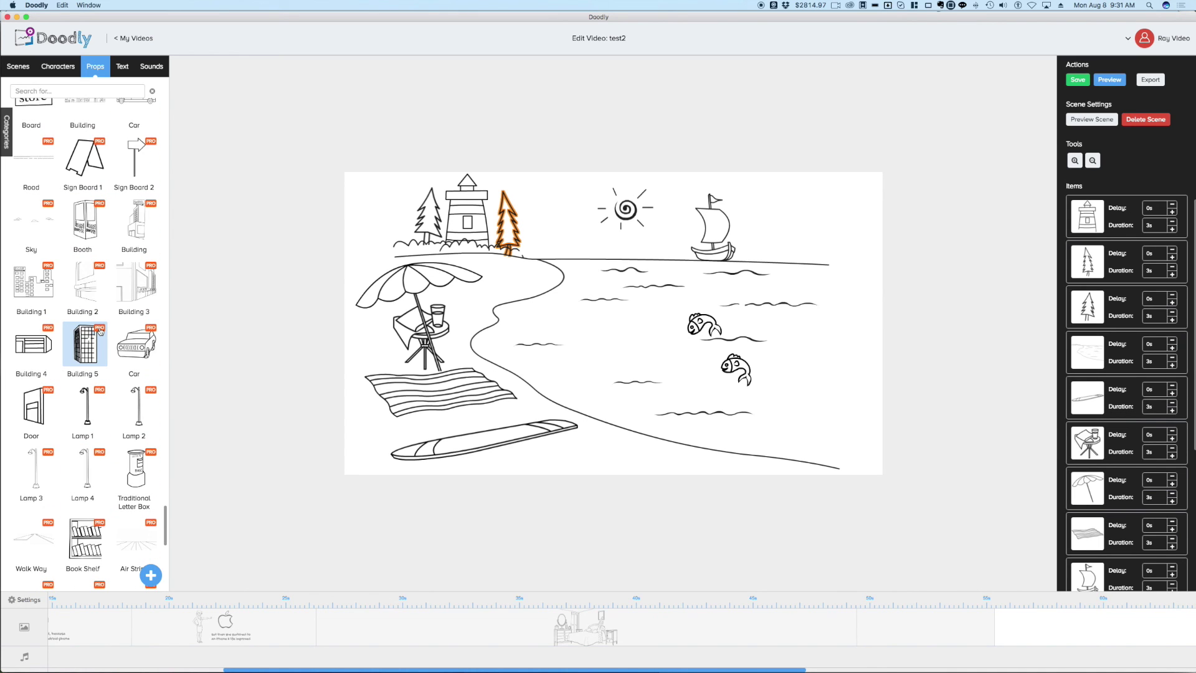
pyautogui.scroll(-15, 86, 334)
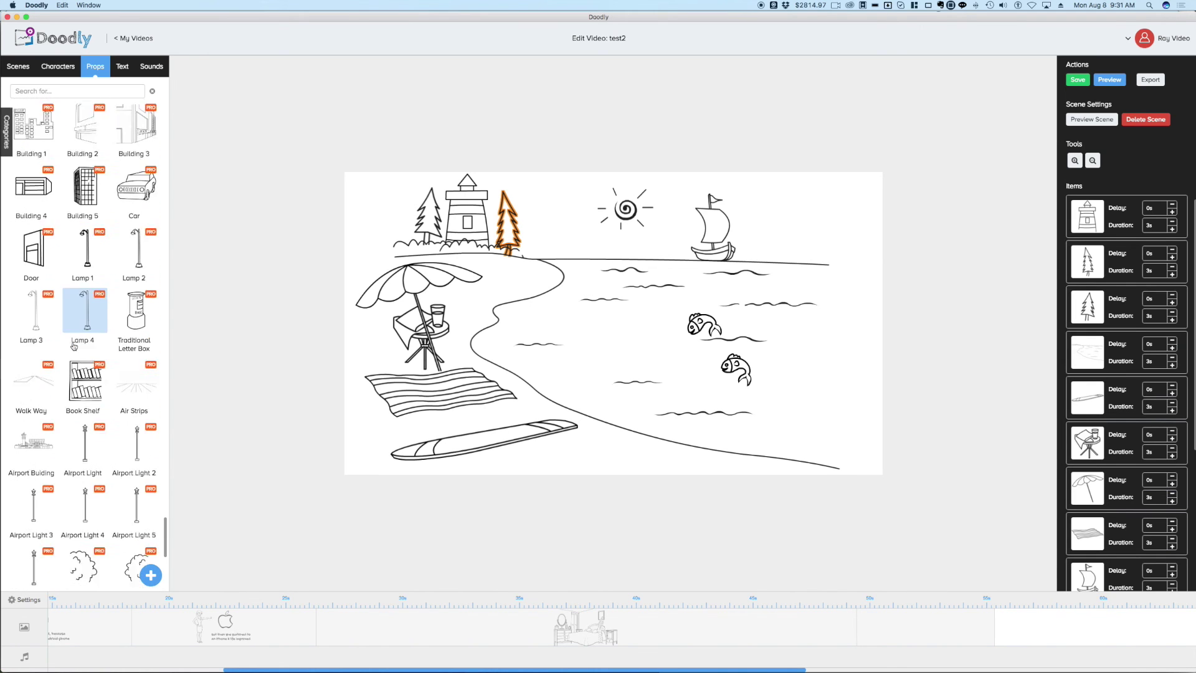
pyautogui.scroll(-15, 73, 345)
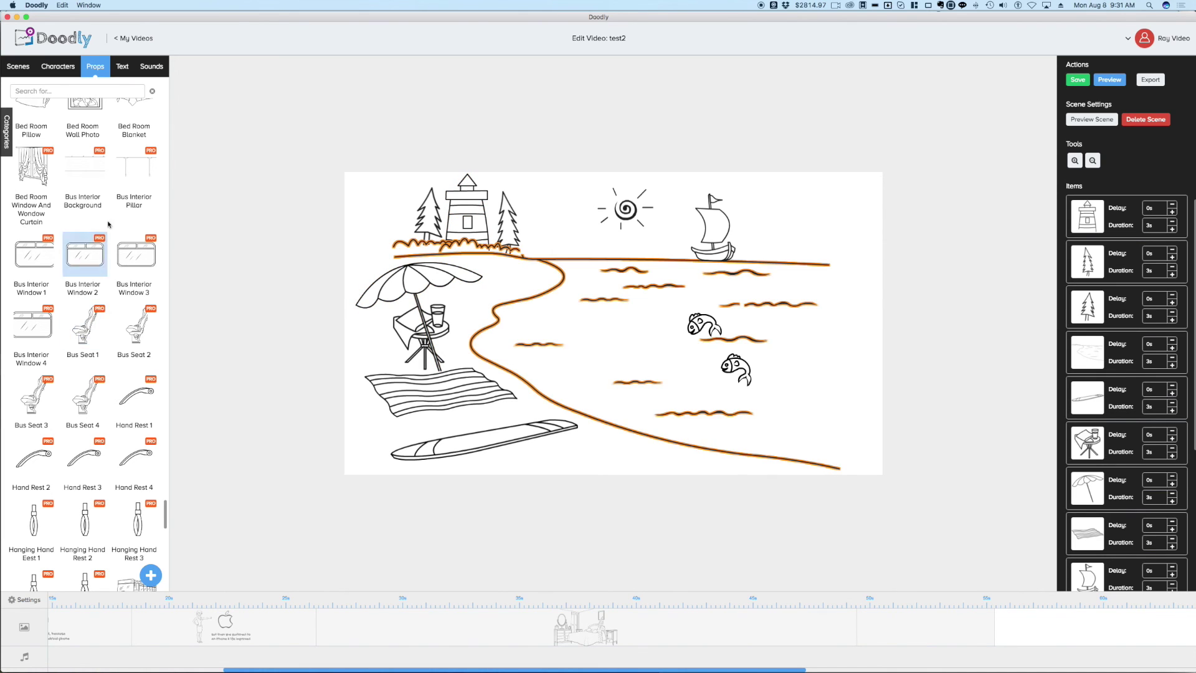
pyautogui.scroll(-3, 111, 290)
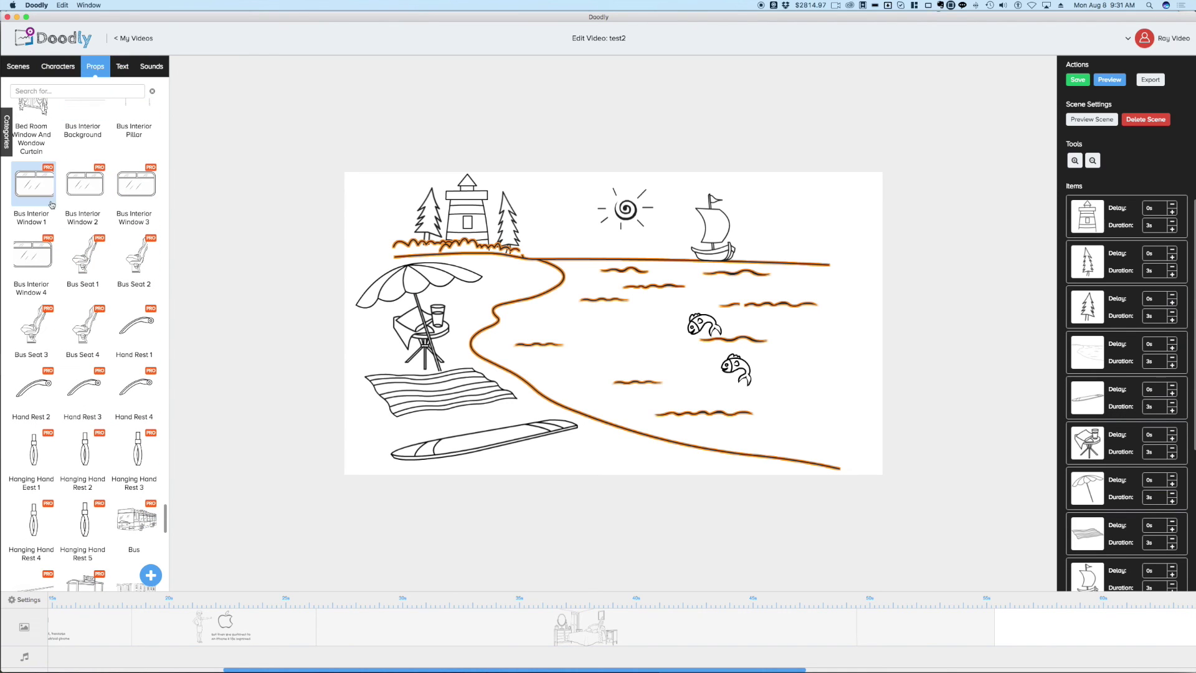
pyautogui.click(151, 66)
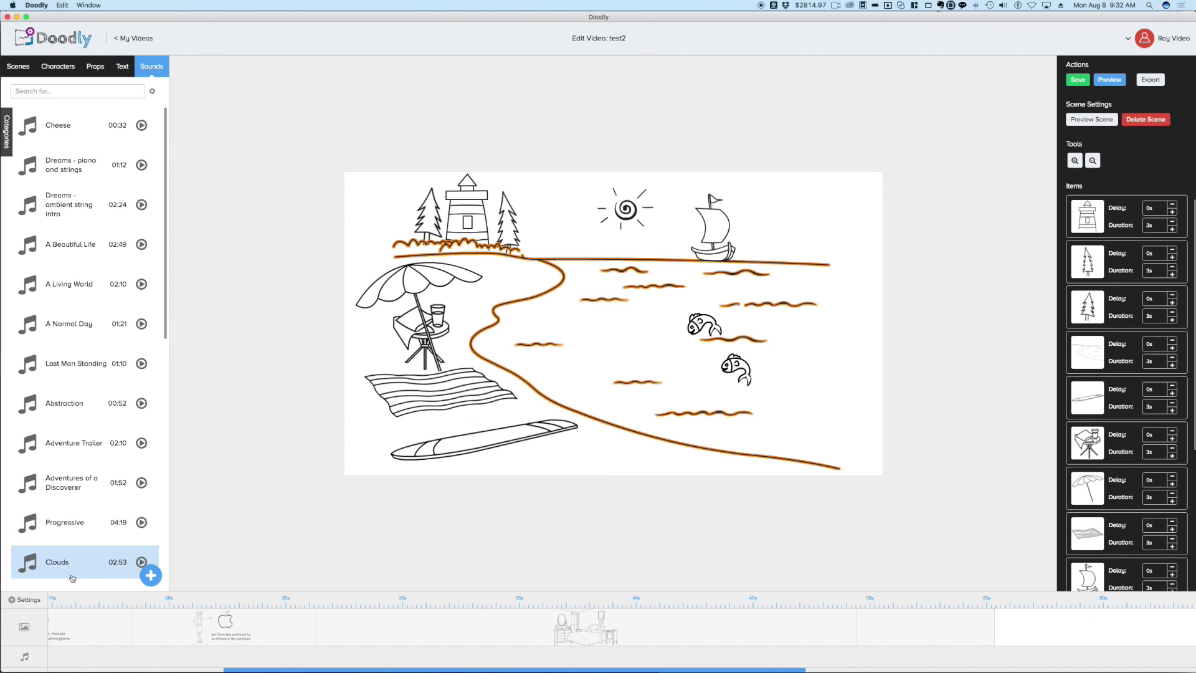
# Switch the test2 video style from Whiteboard to Blackboard in Video Settings and save.
pyautogui.click(28, 600)
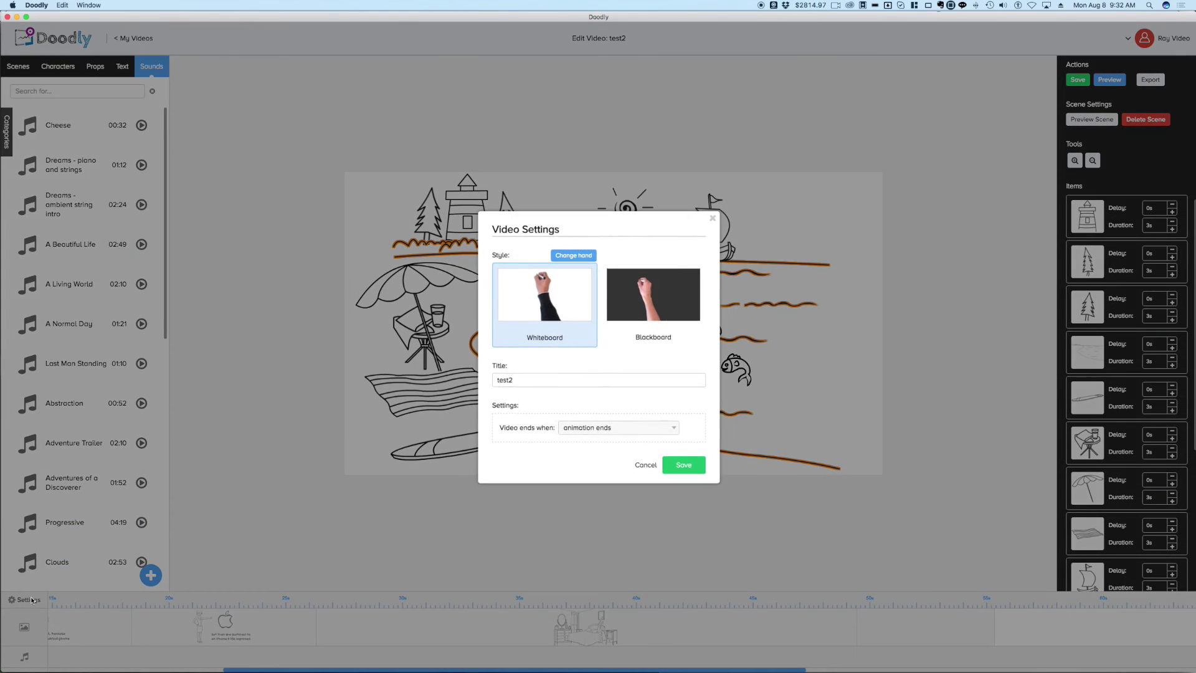
pyautogui.click(645, 298)
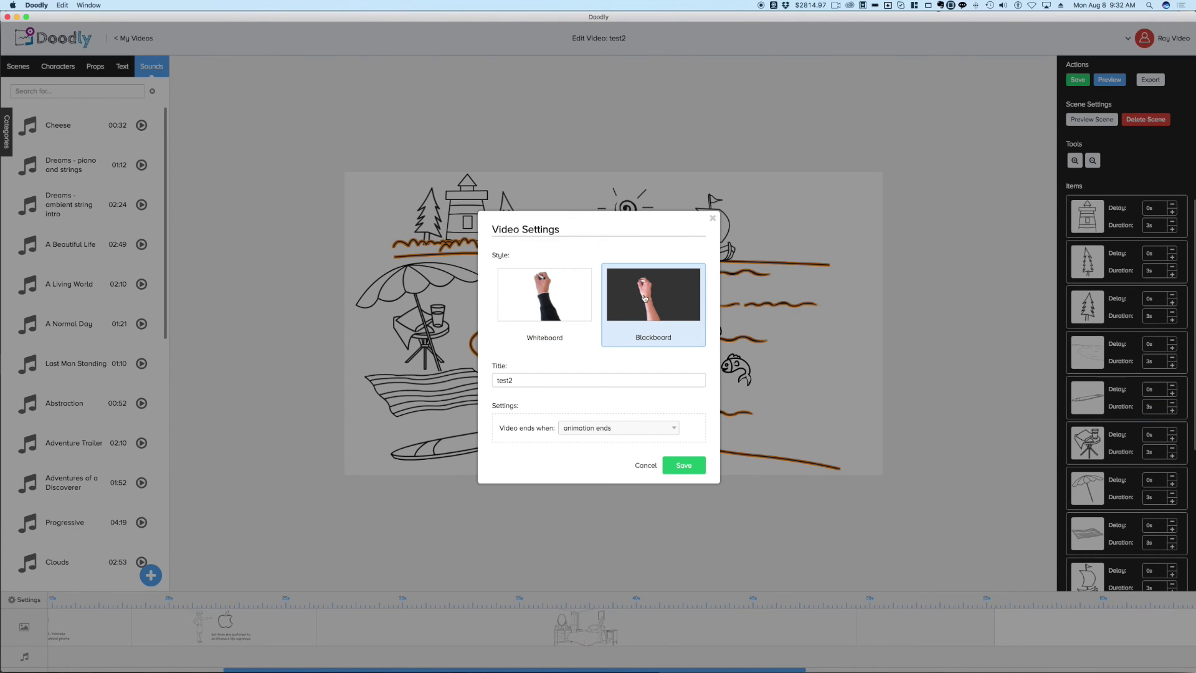
pyautogui.click(684, 466)
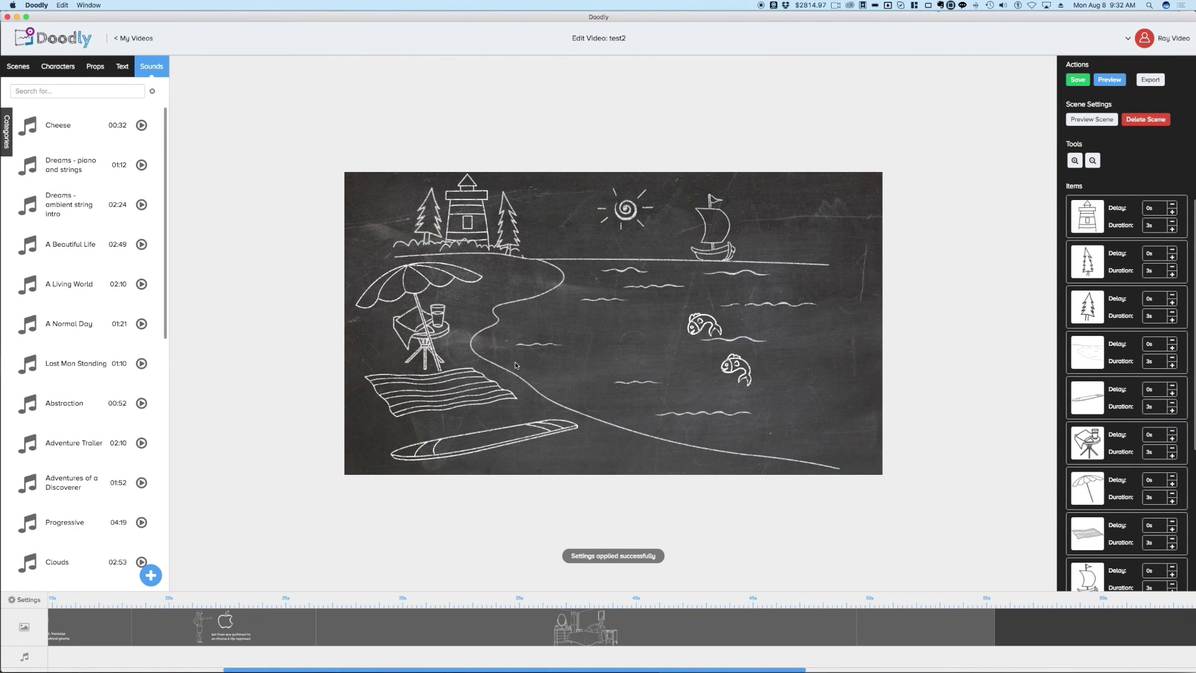